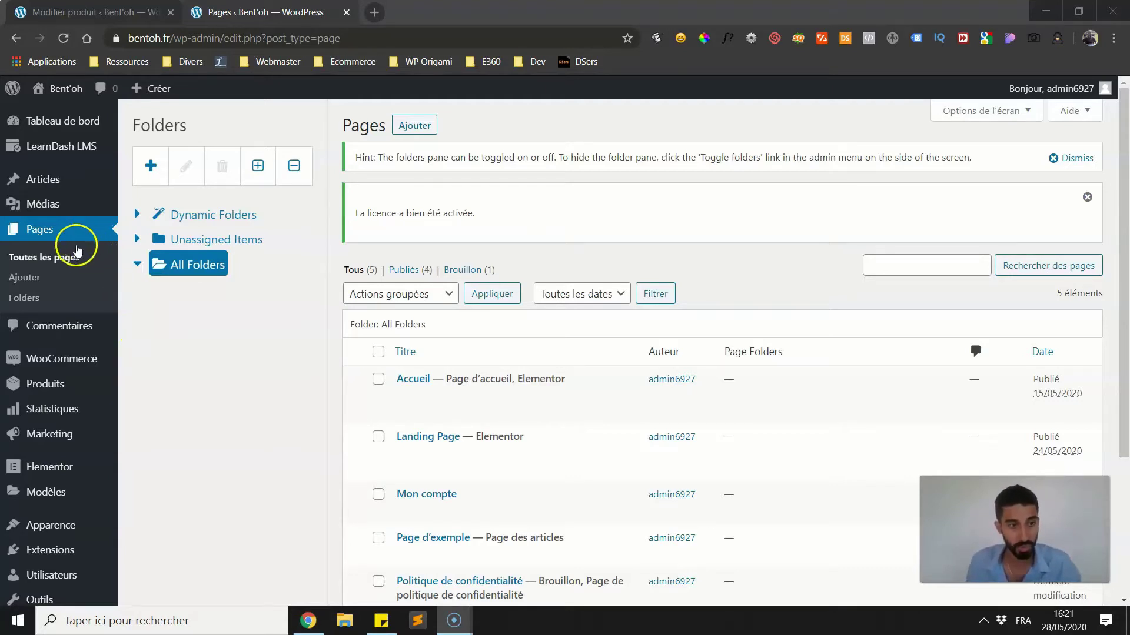
- Open the Intégrations section of Elementor's settings
mouse_move(54, 463)
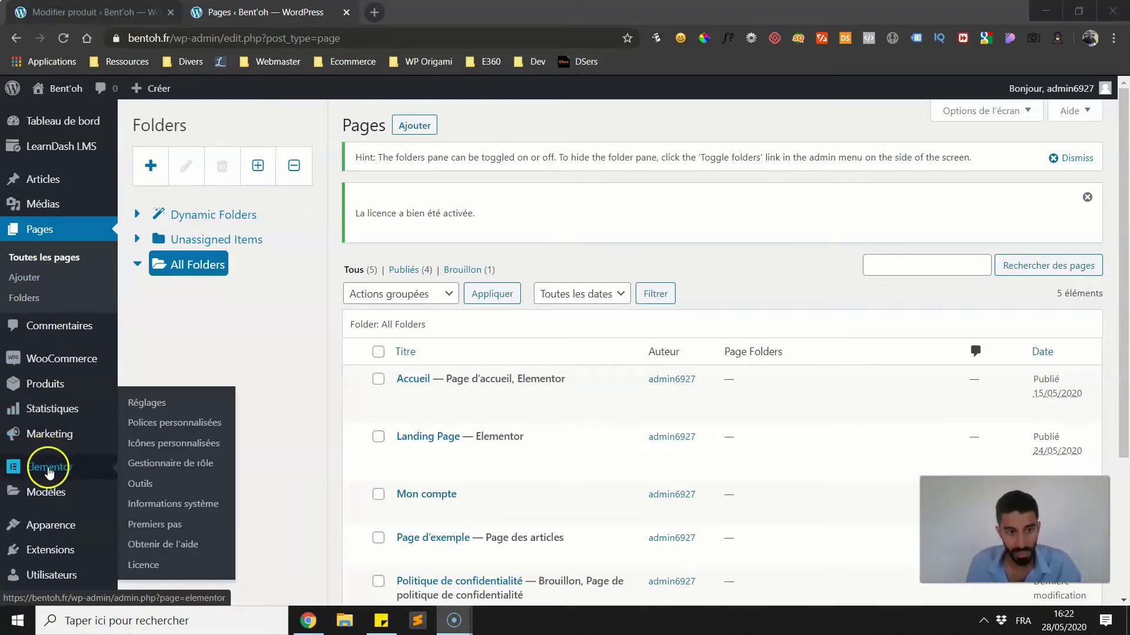
left_click(150, 404)
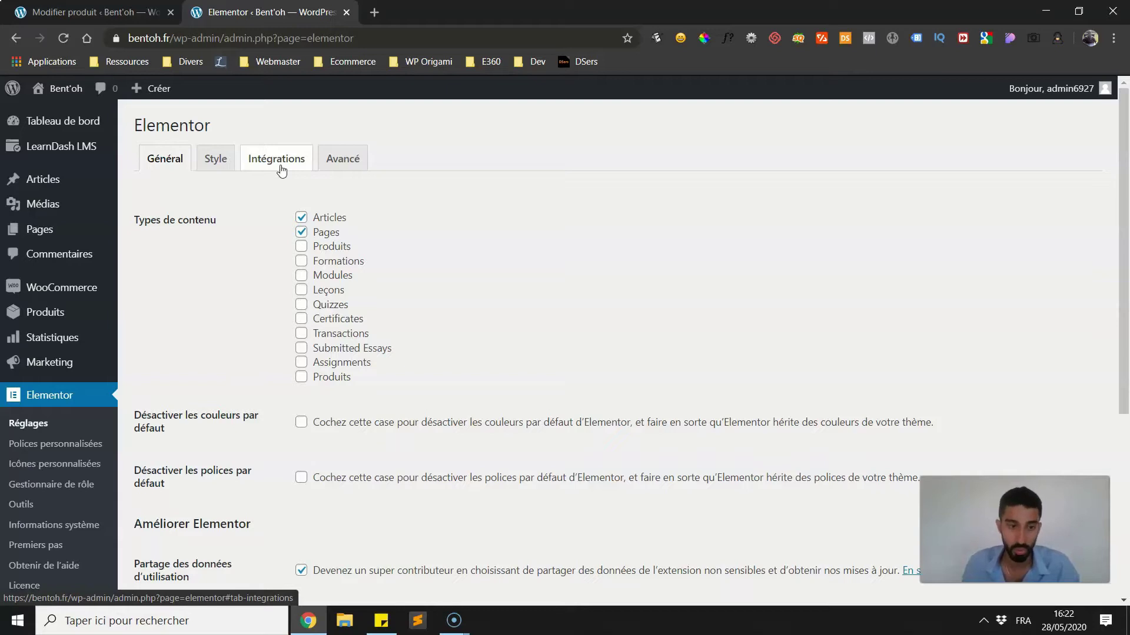
left_click(281, 170)
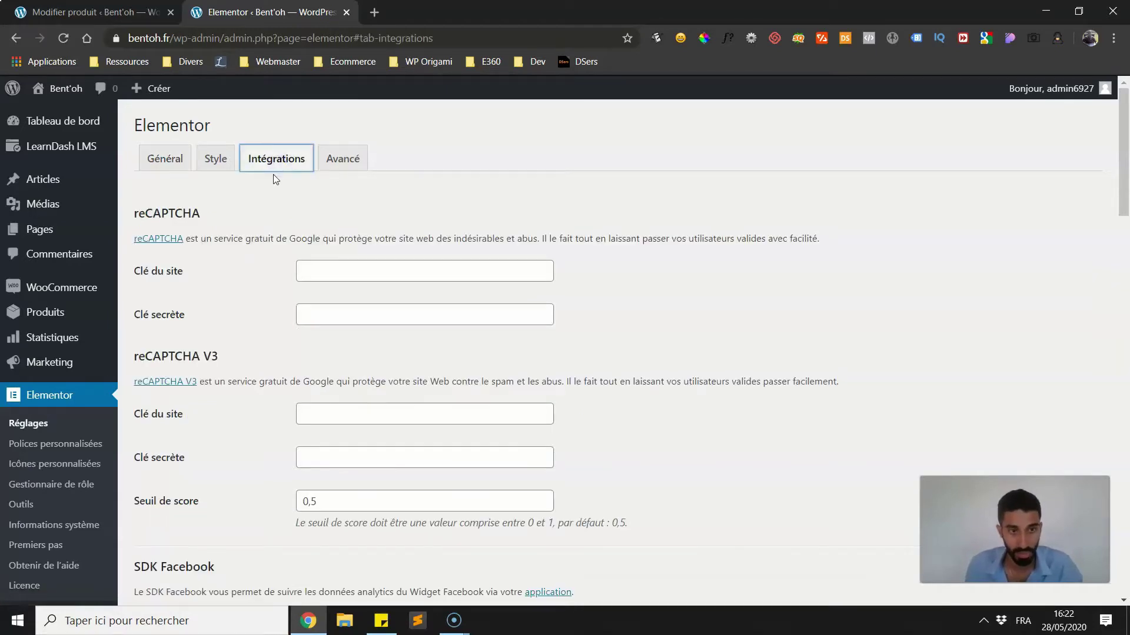
- Examine the available Elementor integrations, including reCAPTCHA, MailChimp, ActiveCampaign, GetResponse and MailerLite, and where their API keys are entered
scroll(267, 188, "down", 8)
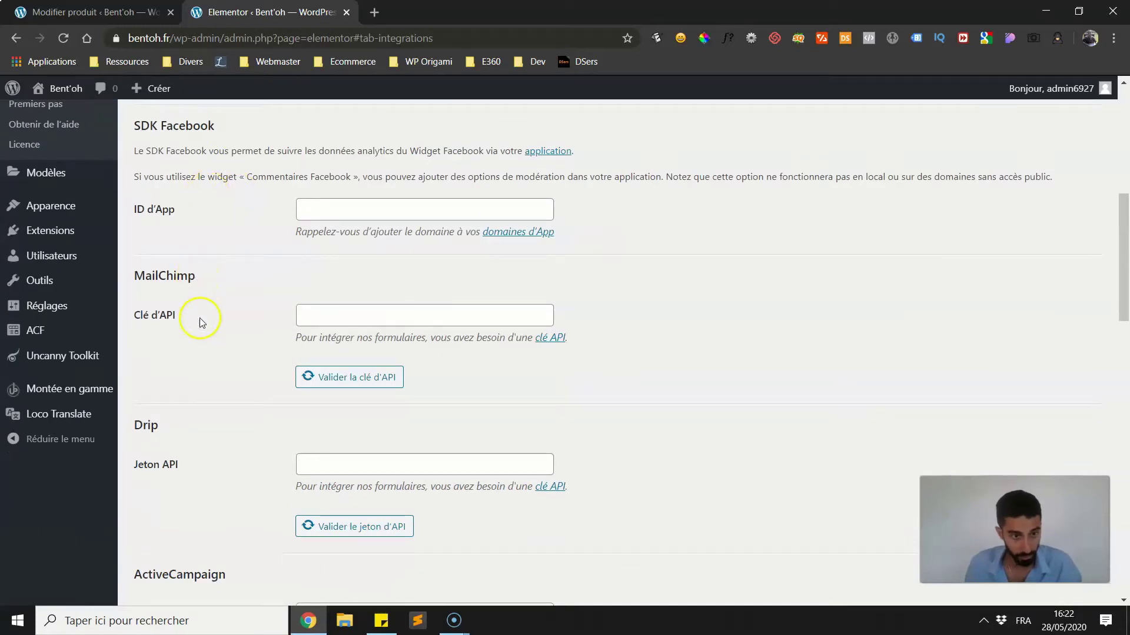
scroll(196, 318, "down", 5)
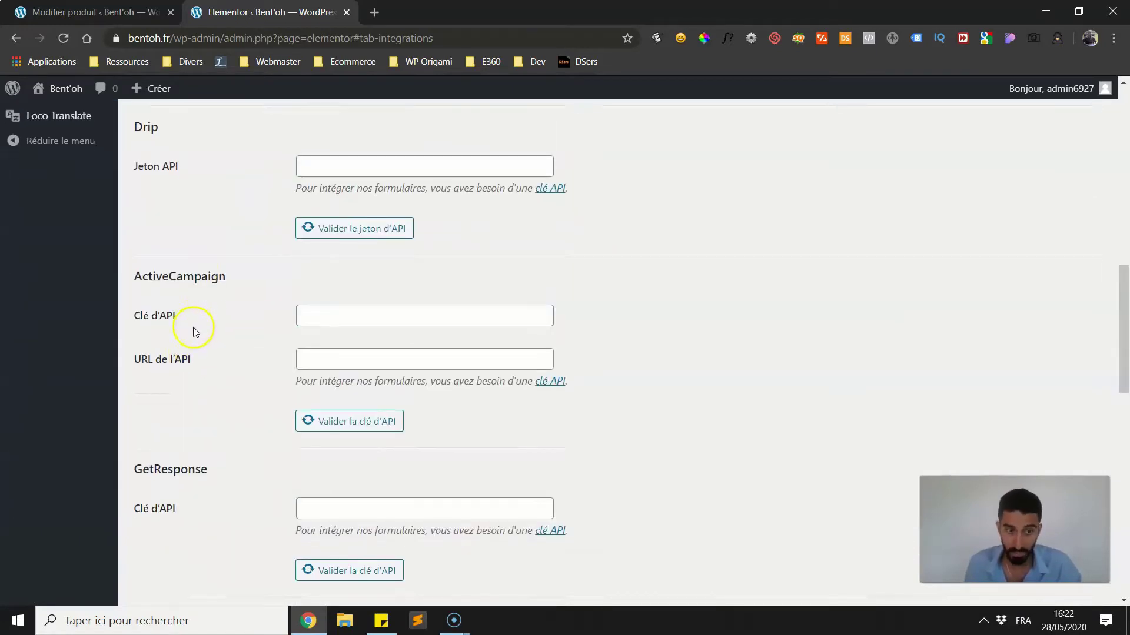
scroll(195, 323, "down", 5)
scroll(180, 322, "down", 4)
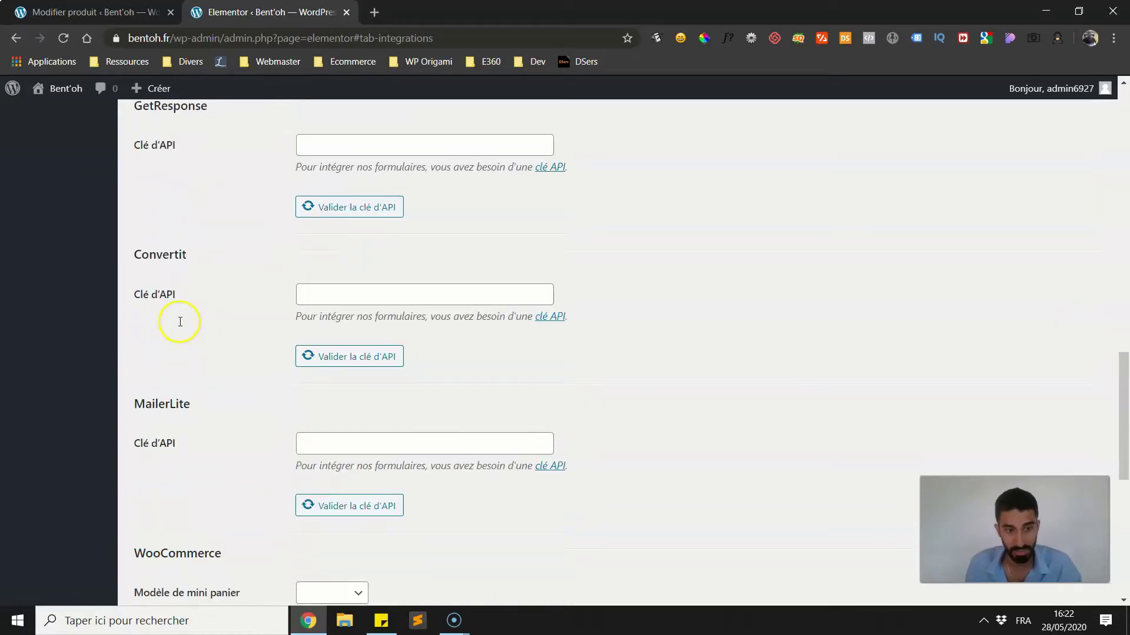
scroll(171, 294, "down", 1)
scroll(165, 283, "down", 4)
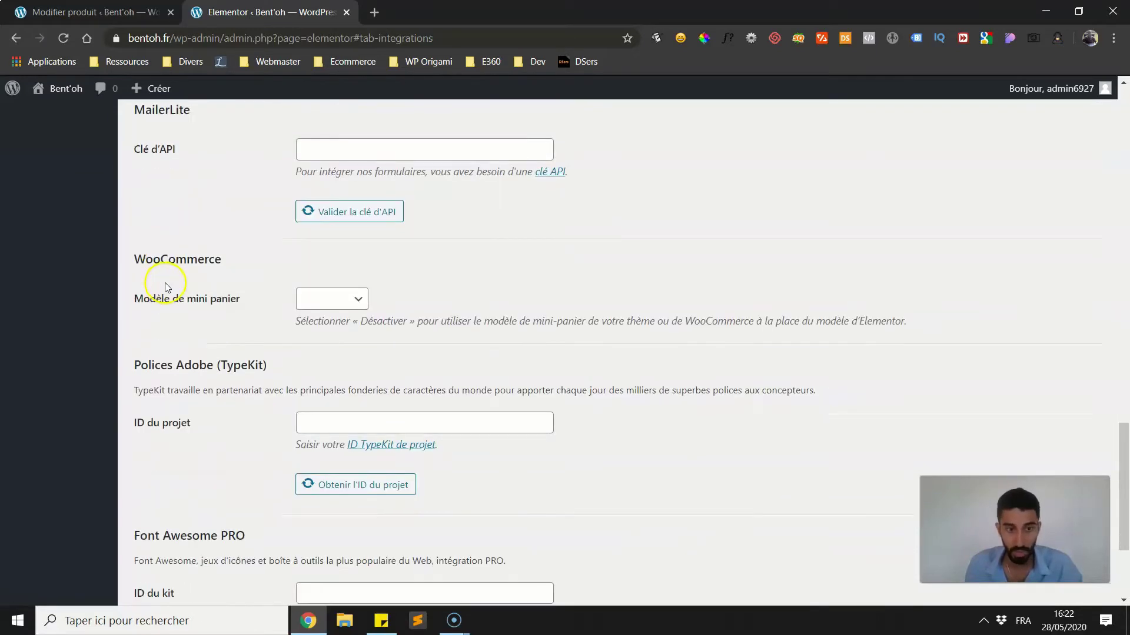
scroll(159, 264, "up", 7)
scroll(217, 269, "up", 12)
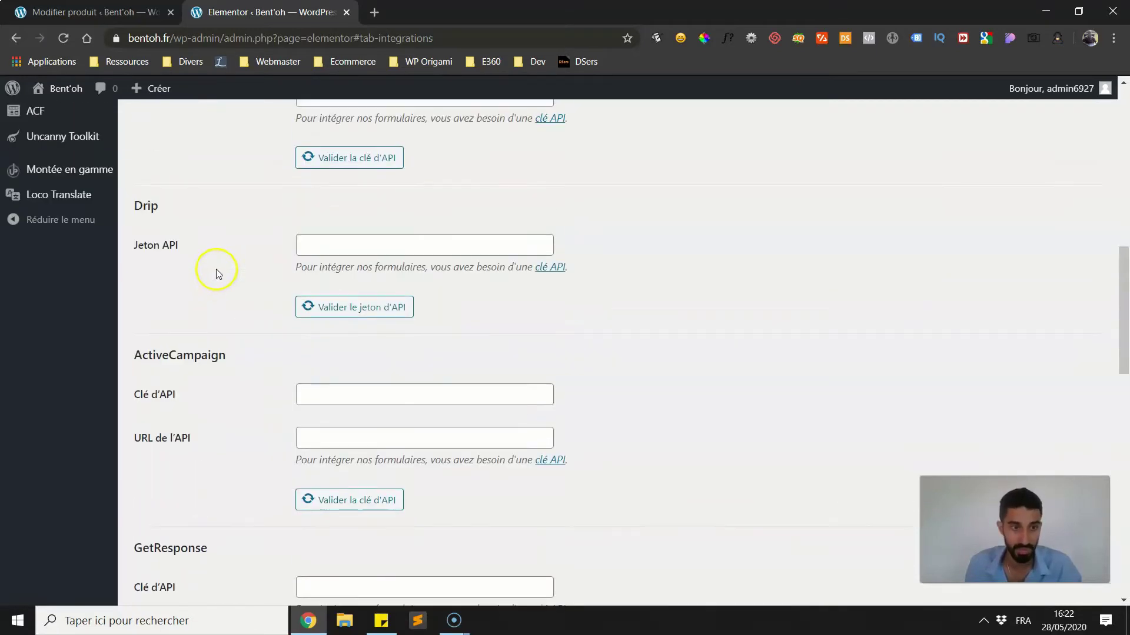
scroll(218, 259, "down", 5)
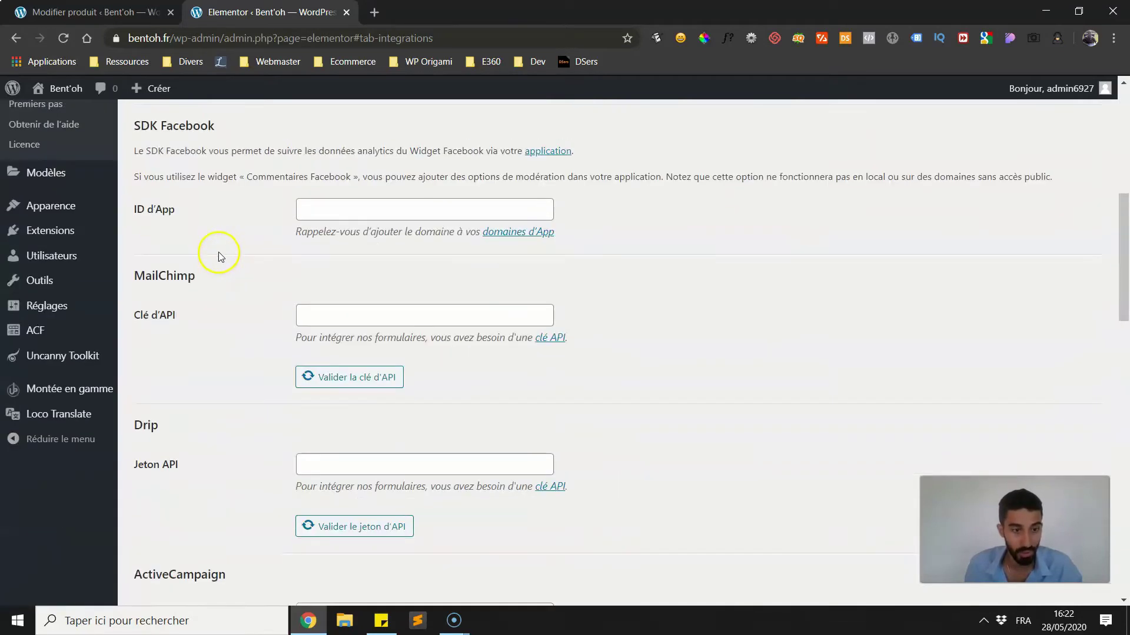
scroll(221, 253, "down", 7)
scroll(219, 250, "down", 8)
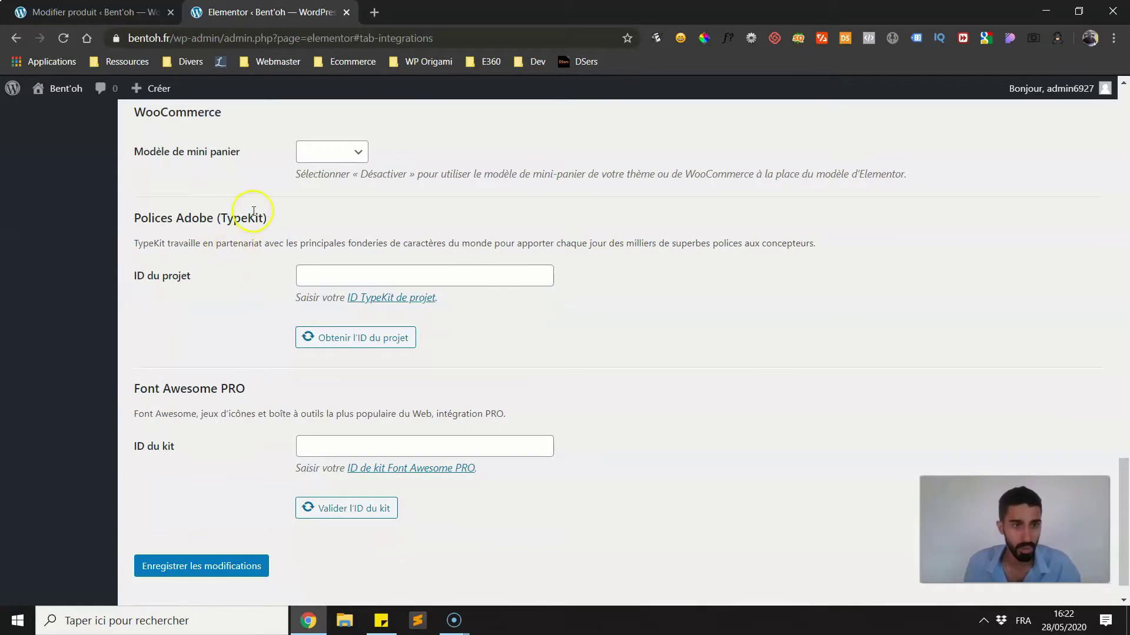
scroll(250, 259, "up", 10)
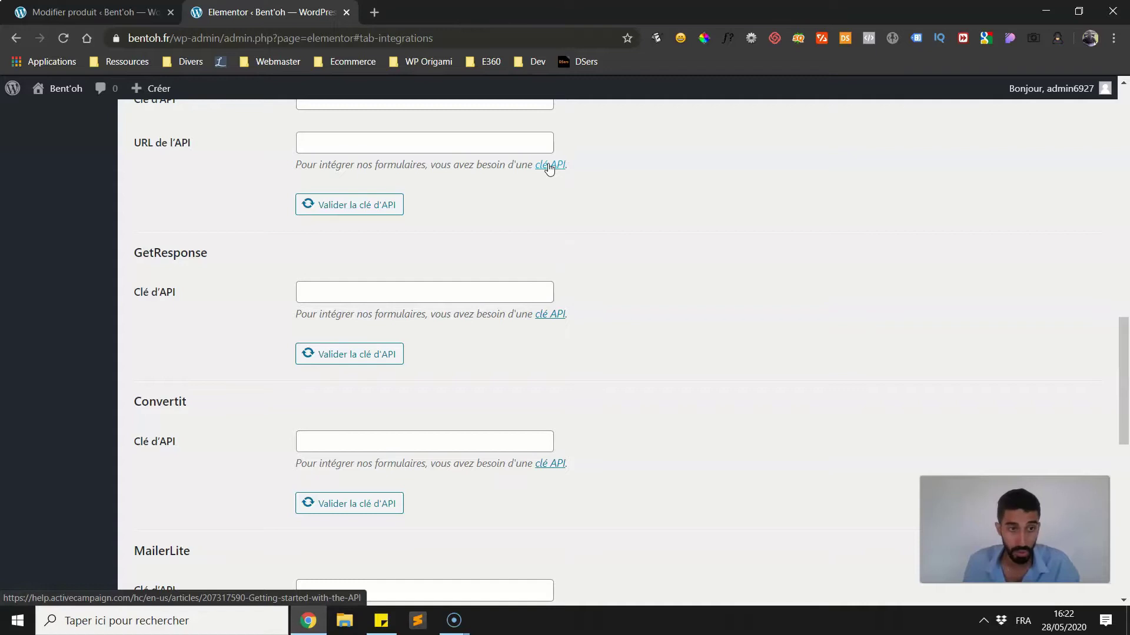
scroll(391, 157, "up", 5)
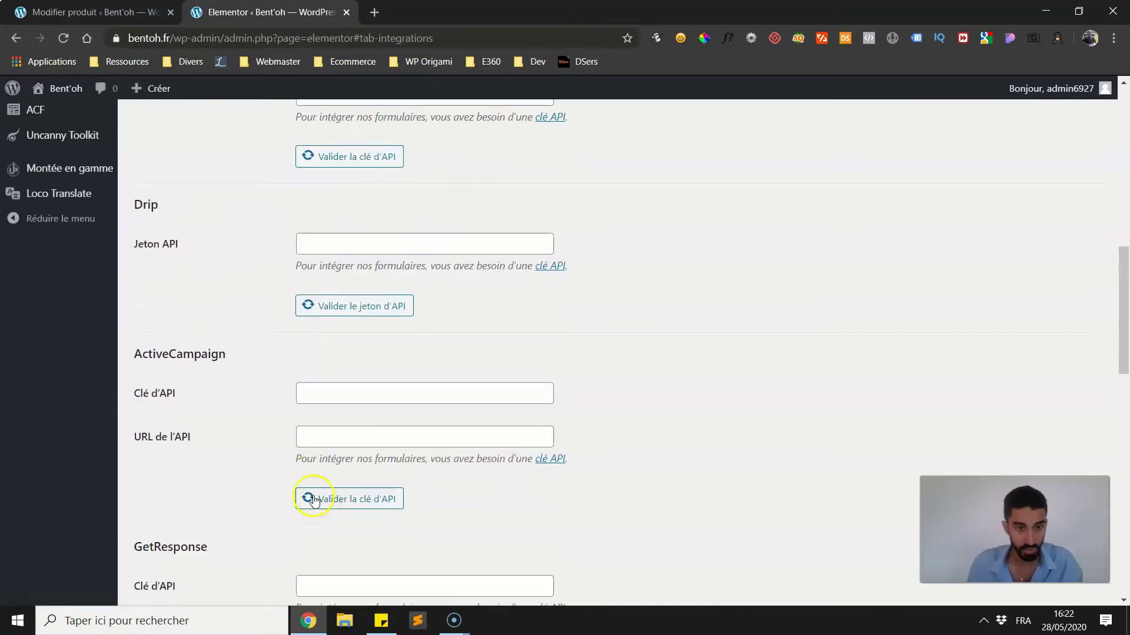
scroll(314, 500, "down", 15)
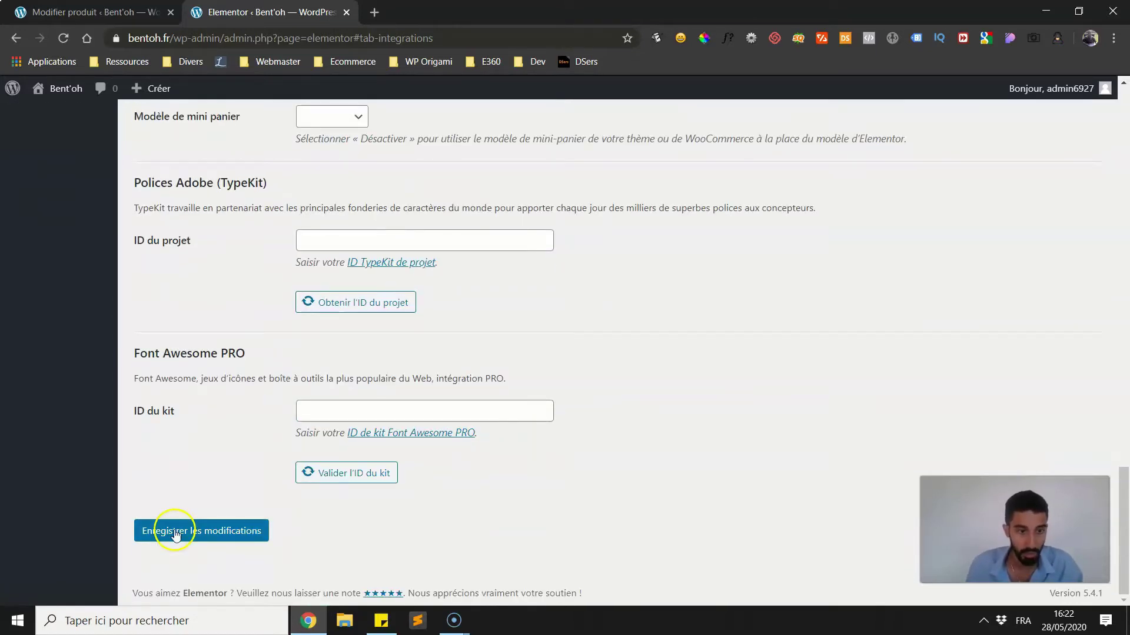
scroll(175, 534, "up", 12)
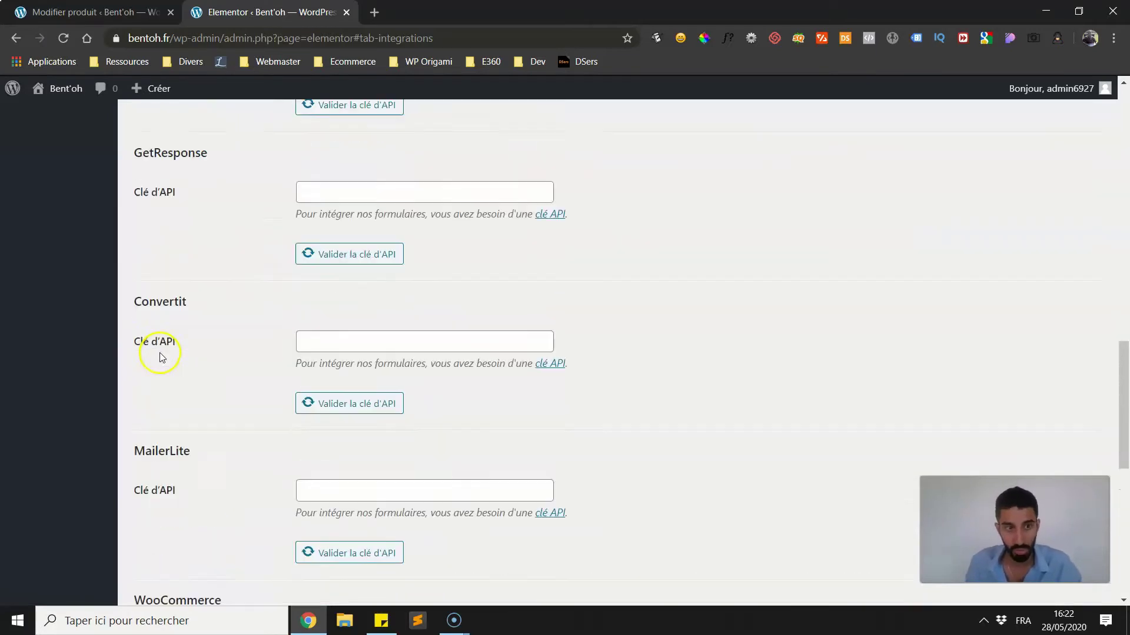
scroll(161, 344, "up", 6)
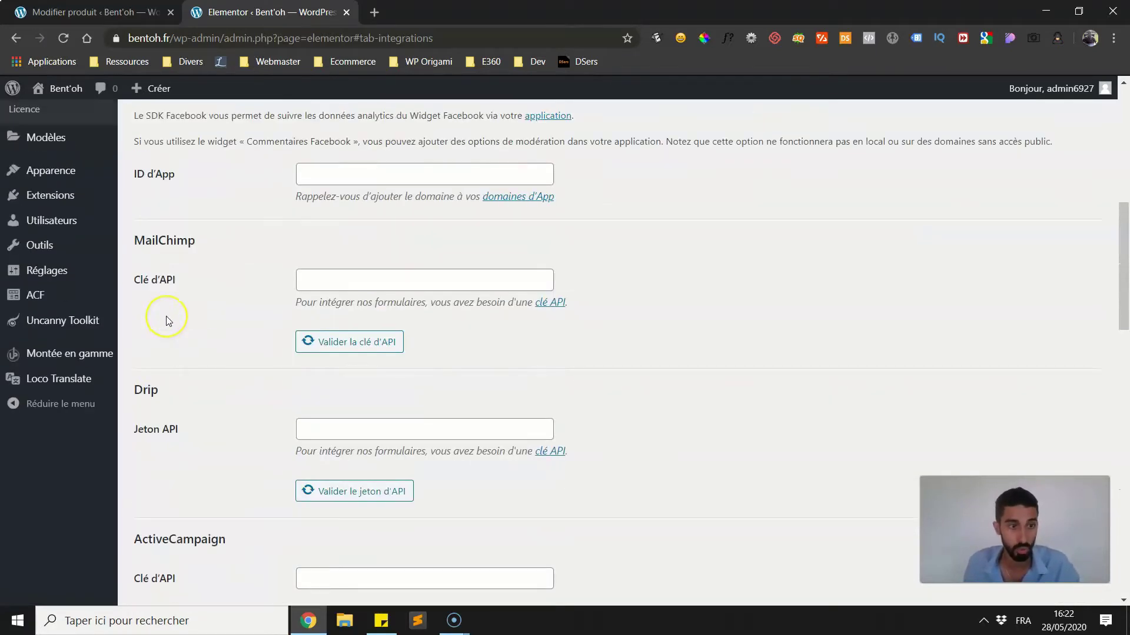
scroll(169, 320, "up", 7)
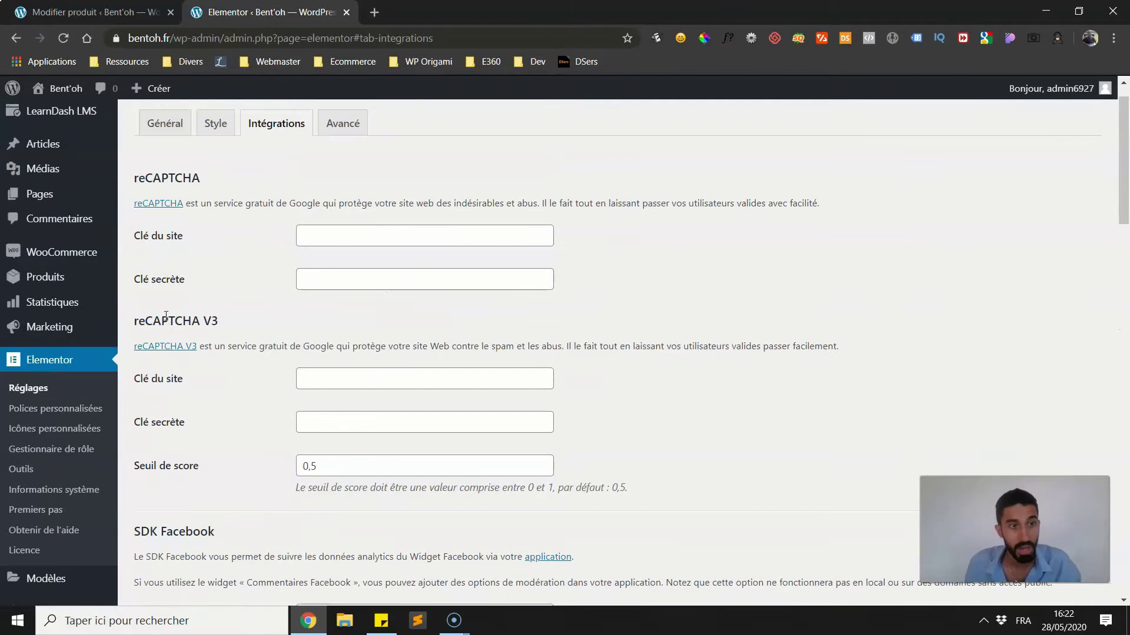
left_click(156, 313)
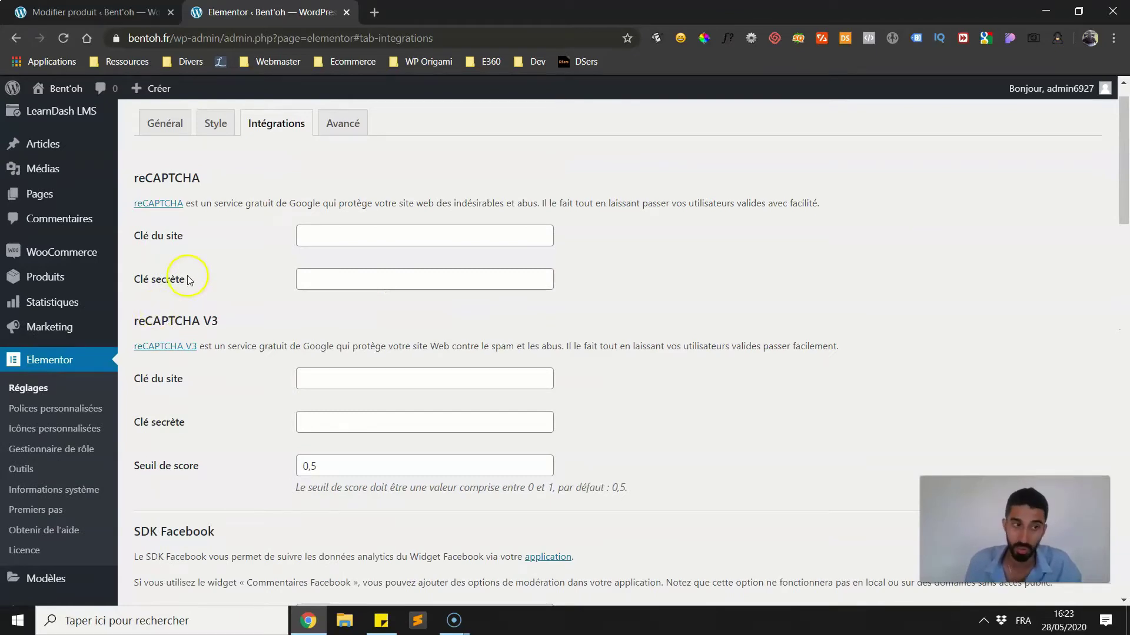
- Create a new WordPress page titled "Ebook offert"
left_click(66, 196)
left_click(17, 187)
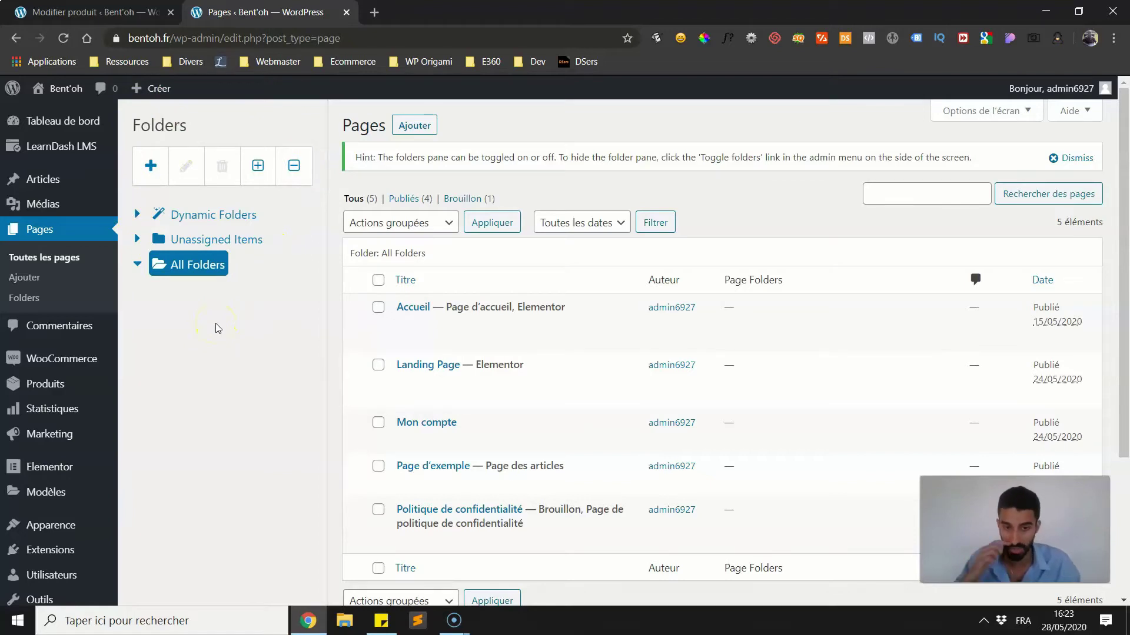
left_click(414, 128)
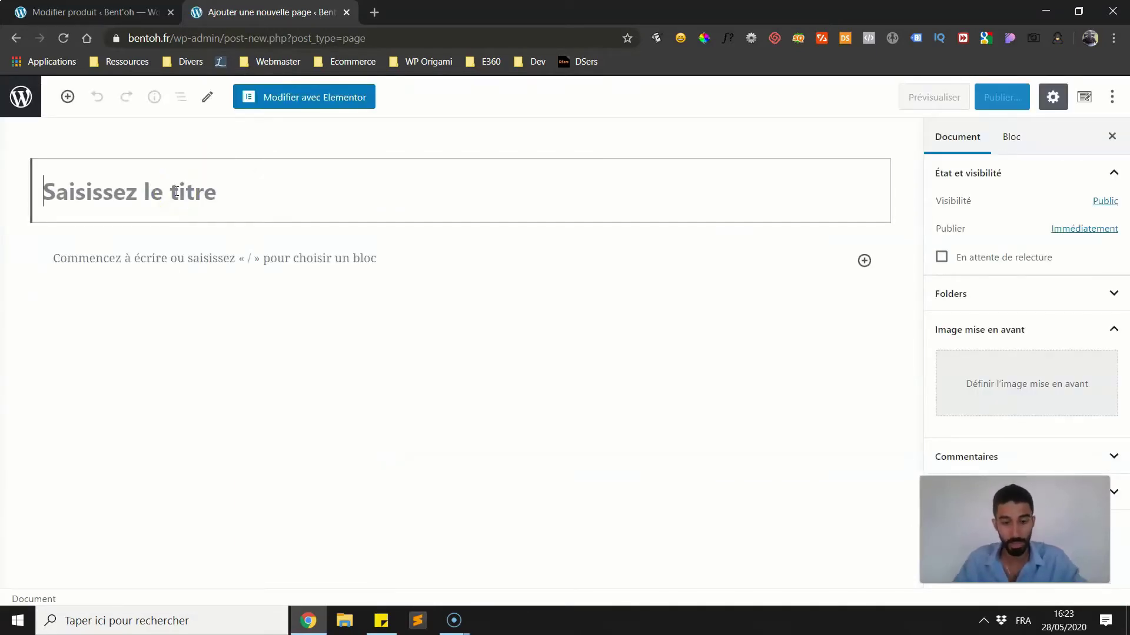
type("P")
key("BackSpace")
type("Ebook offert")
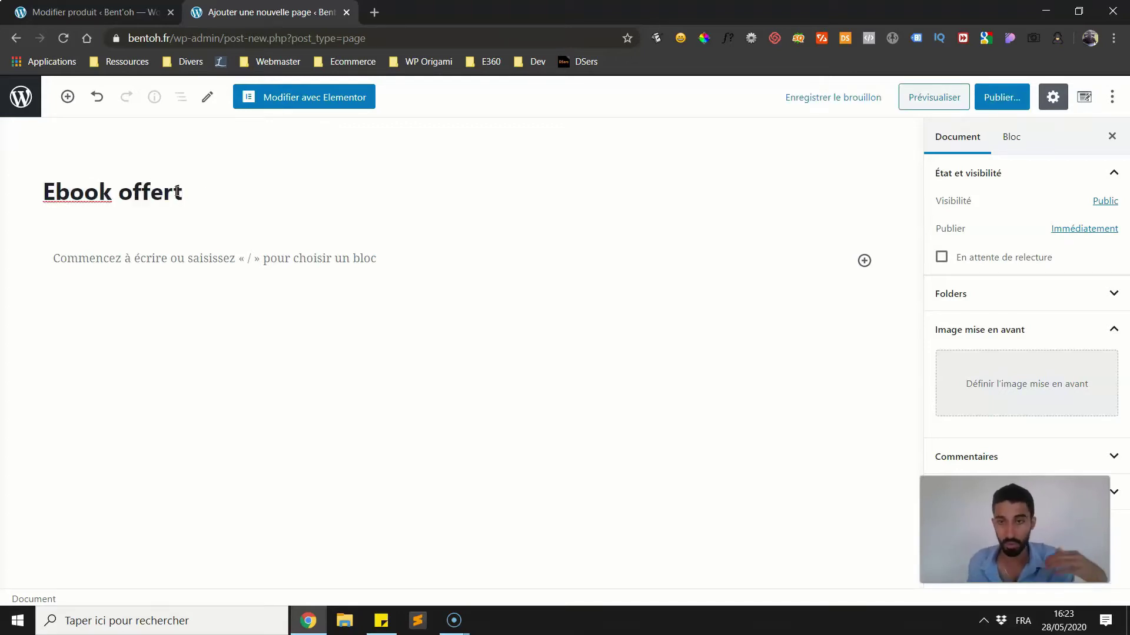
left_click(170, 214)
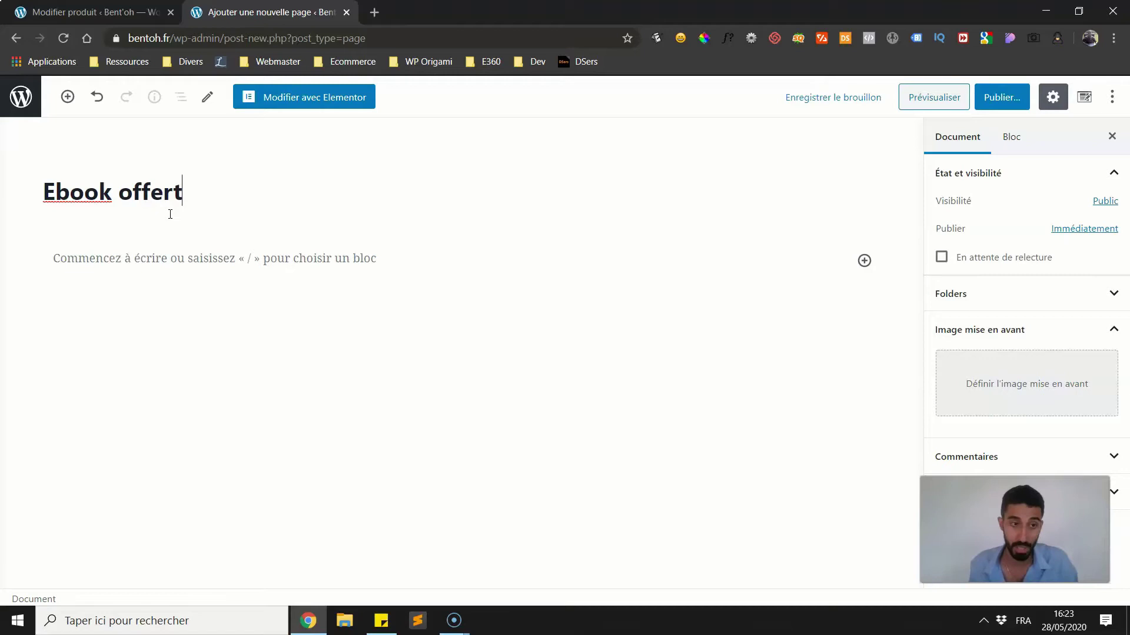
- Publish the "Ebook offert" page and open it for editing in Elementor
left_click(998, 97)
left_click(1022, 99)
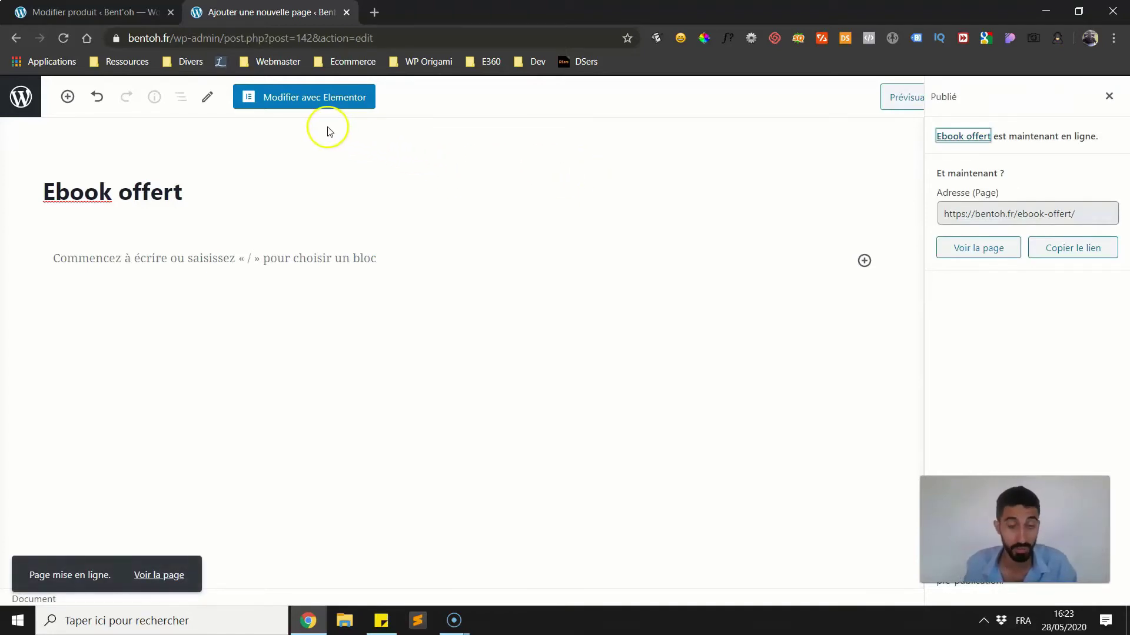
left_click(294, 102)
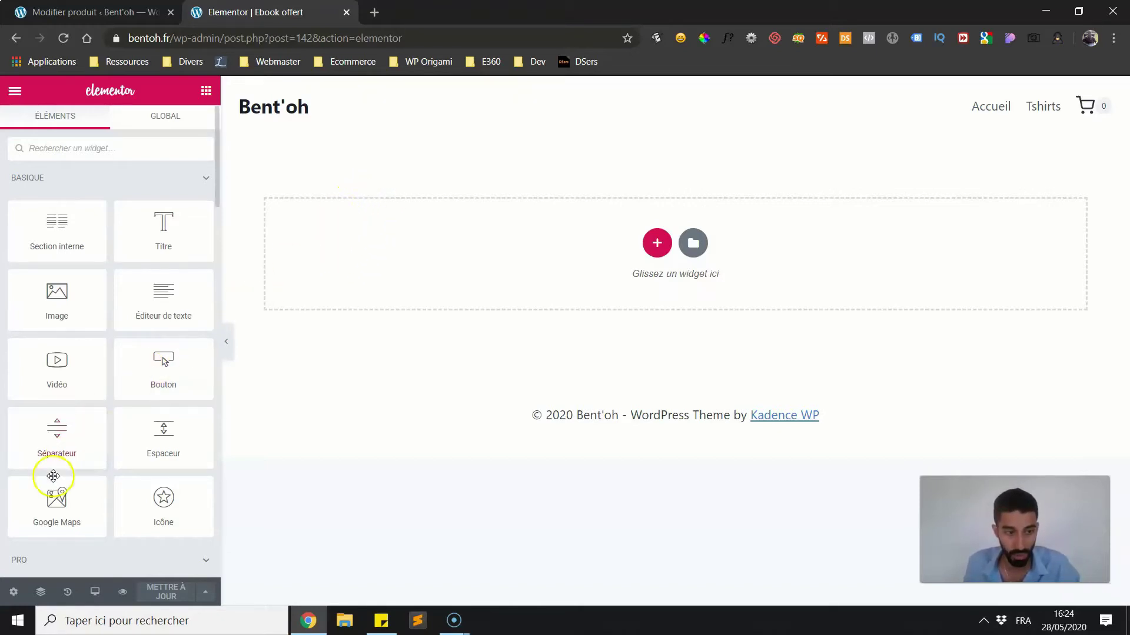
- Set the page template to Elementor canevas and check the blank canvas at full width
left_click(14, 593)
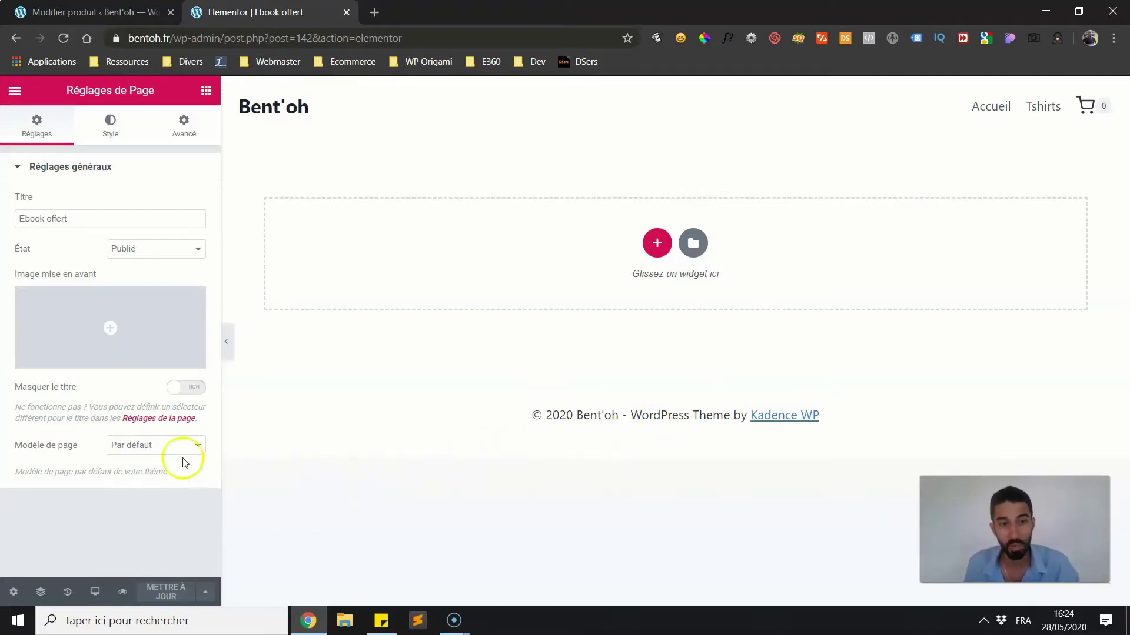
left_click(161, 453)
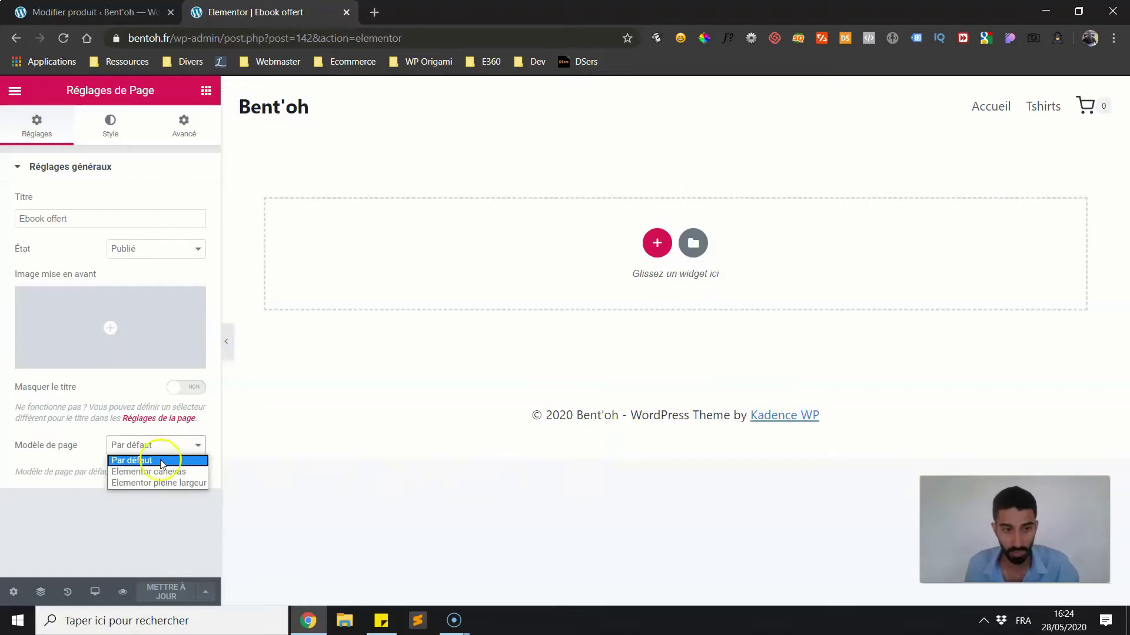
left_click(154, 471)
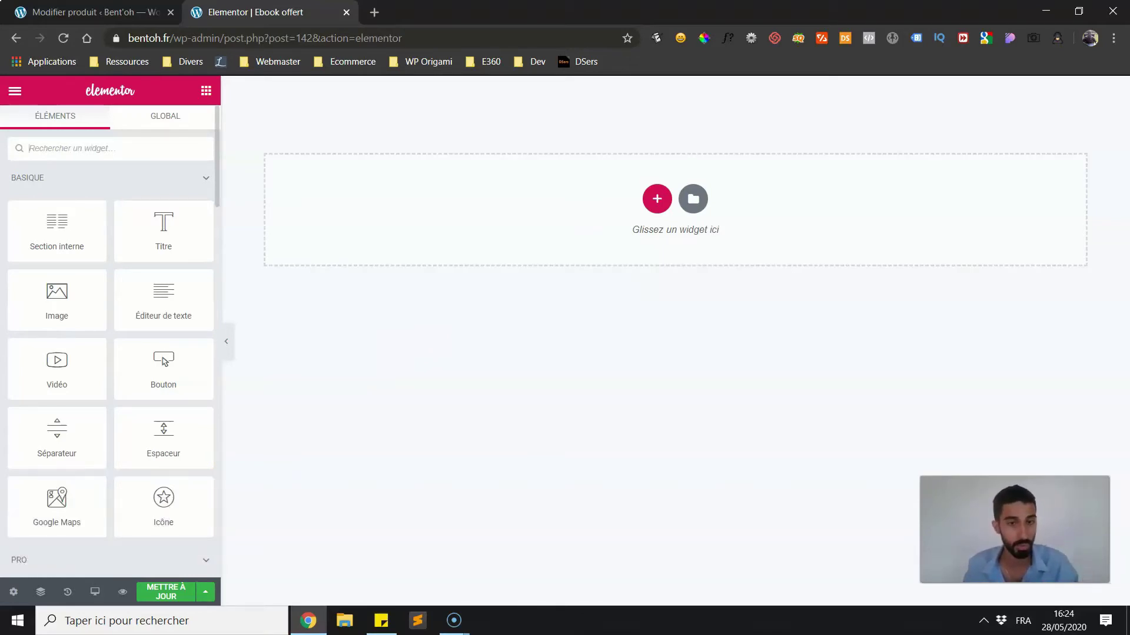
left_click(226, 341)
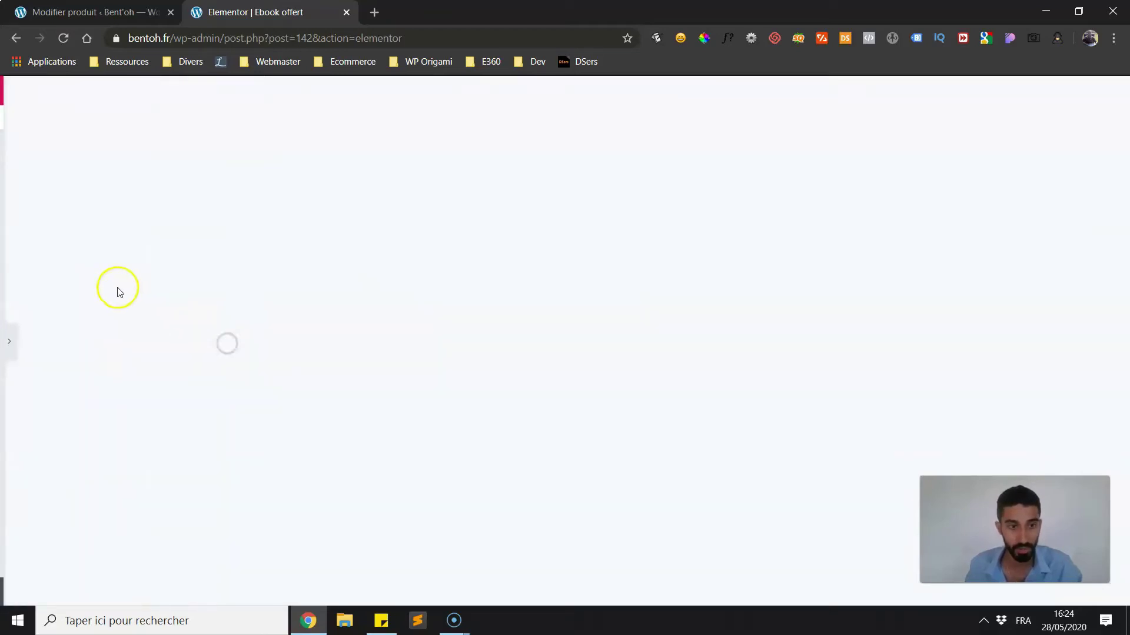
left_click(7, 344)
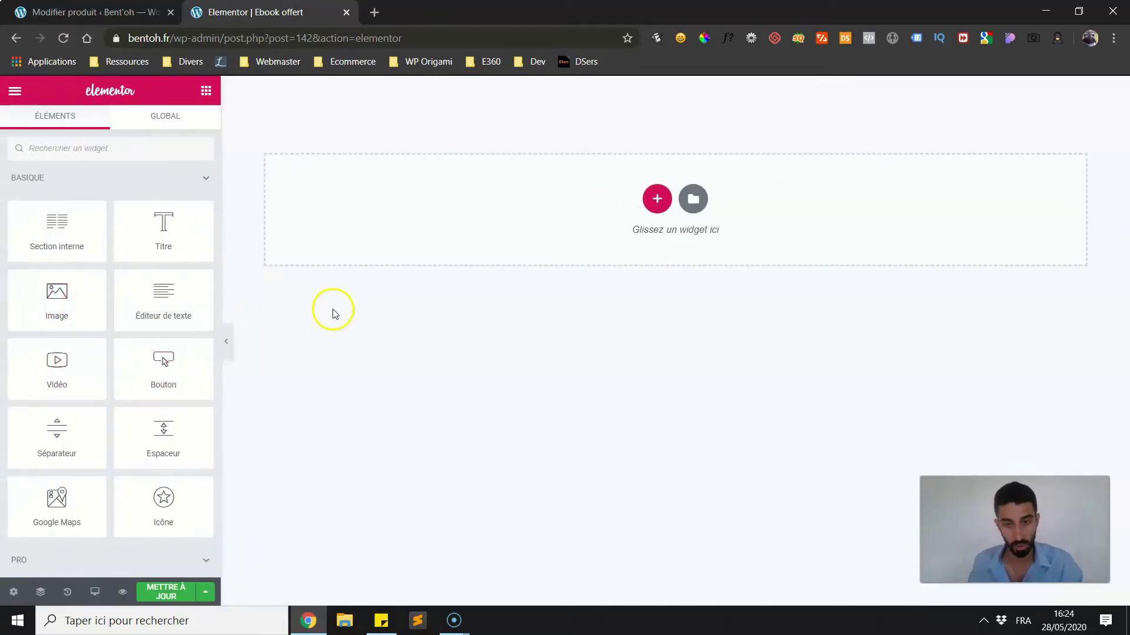
- Add a section with two equal columns and set its height to Adapté à l'écran
left_click(656, 201)
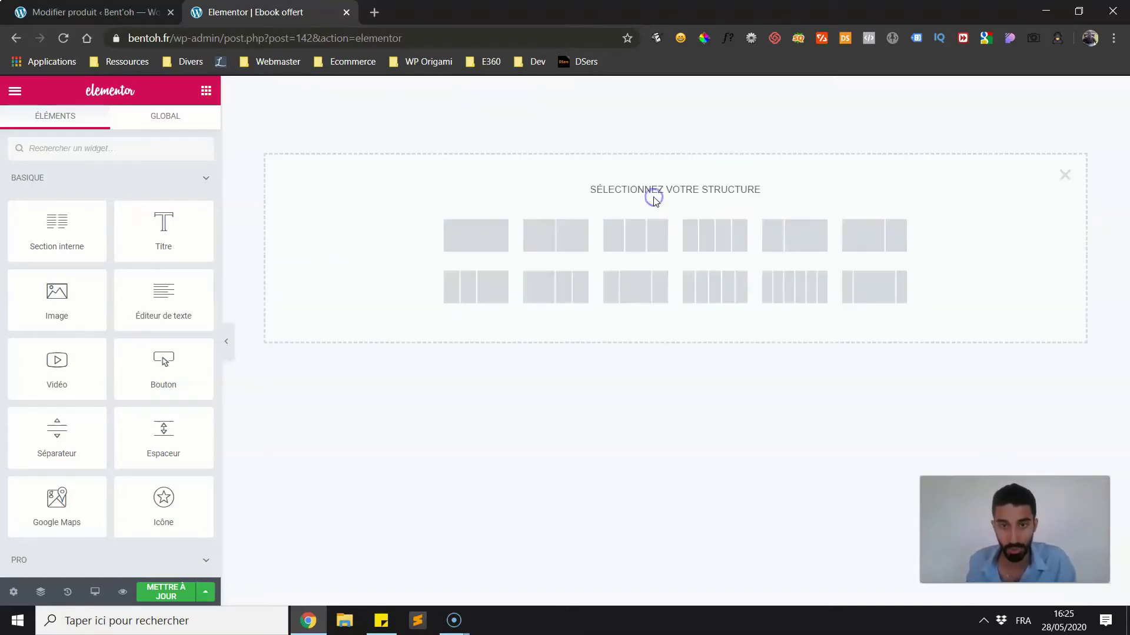
left_click(558, 237)
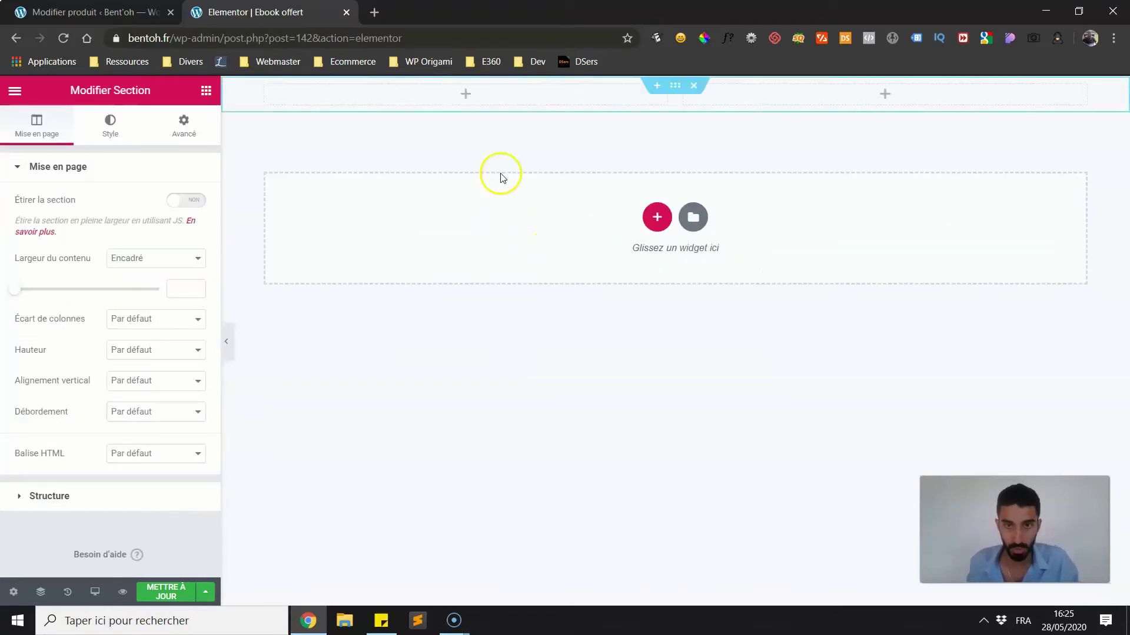
left_click(673, 88)
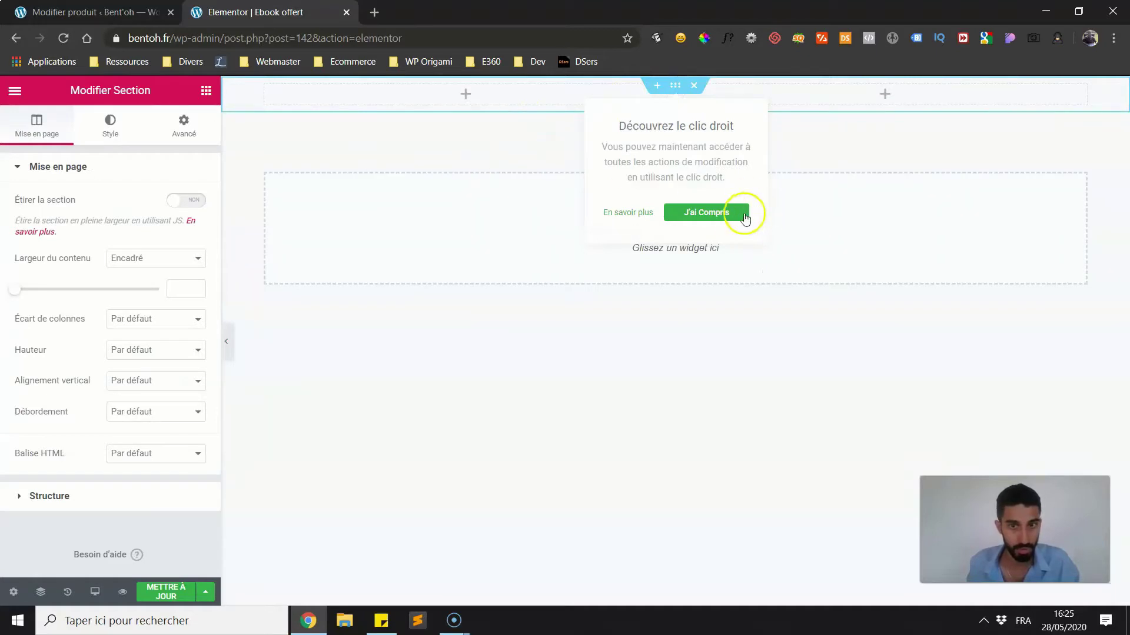
left_click(699, 213)
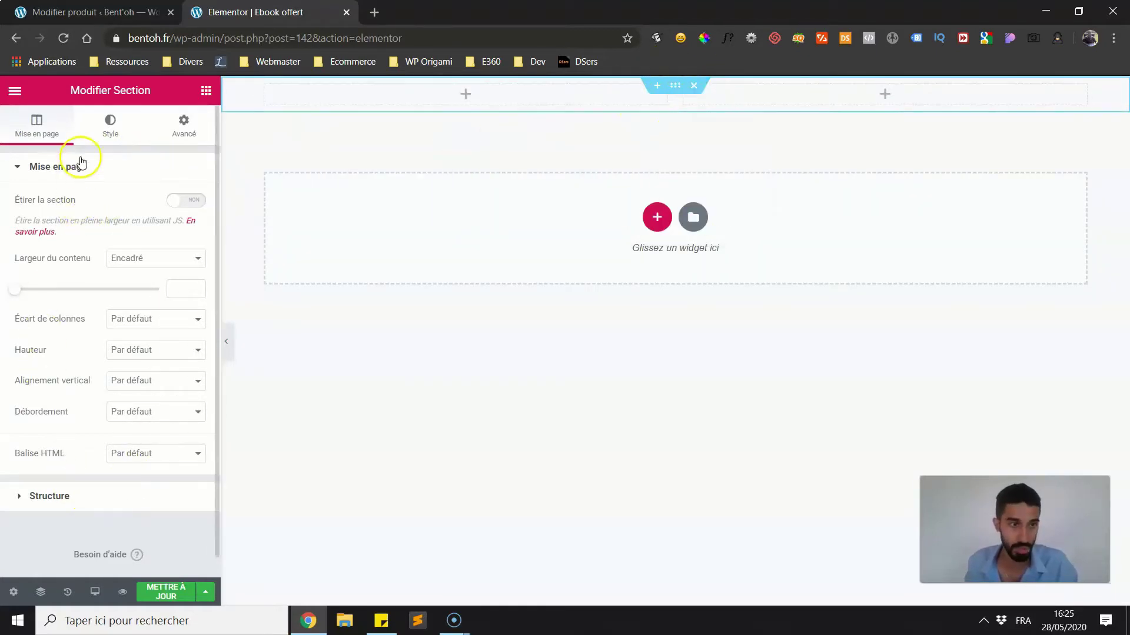
left_click(120, 356)
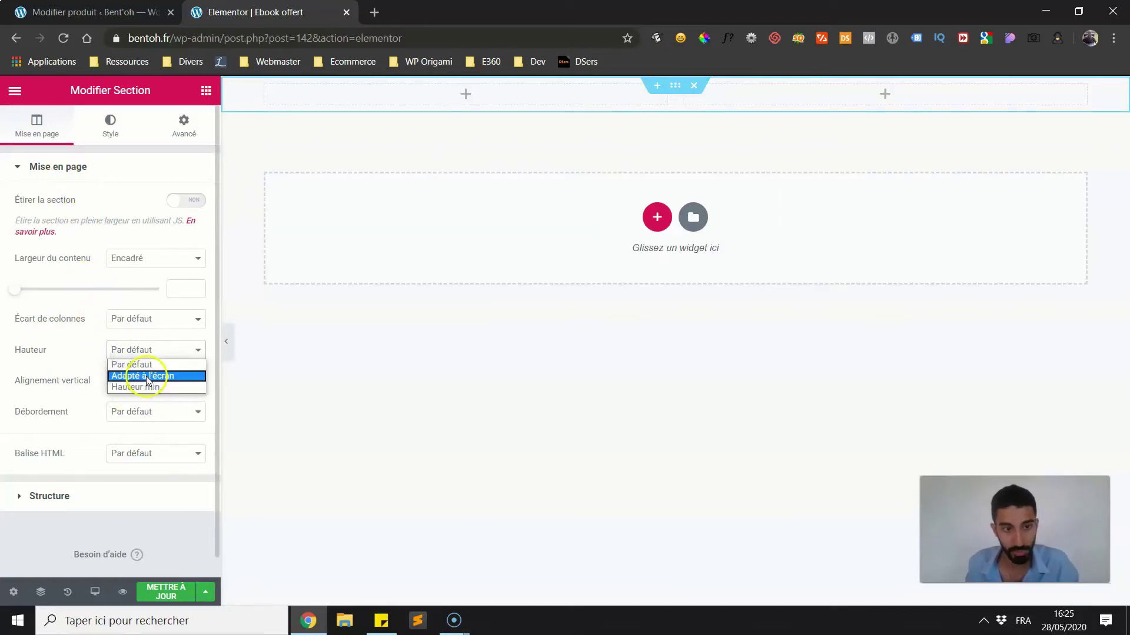
left_click(146, 376)
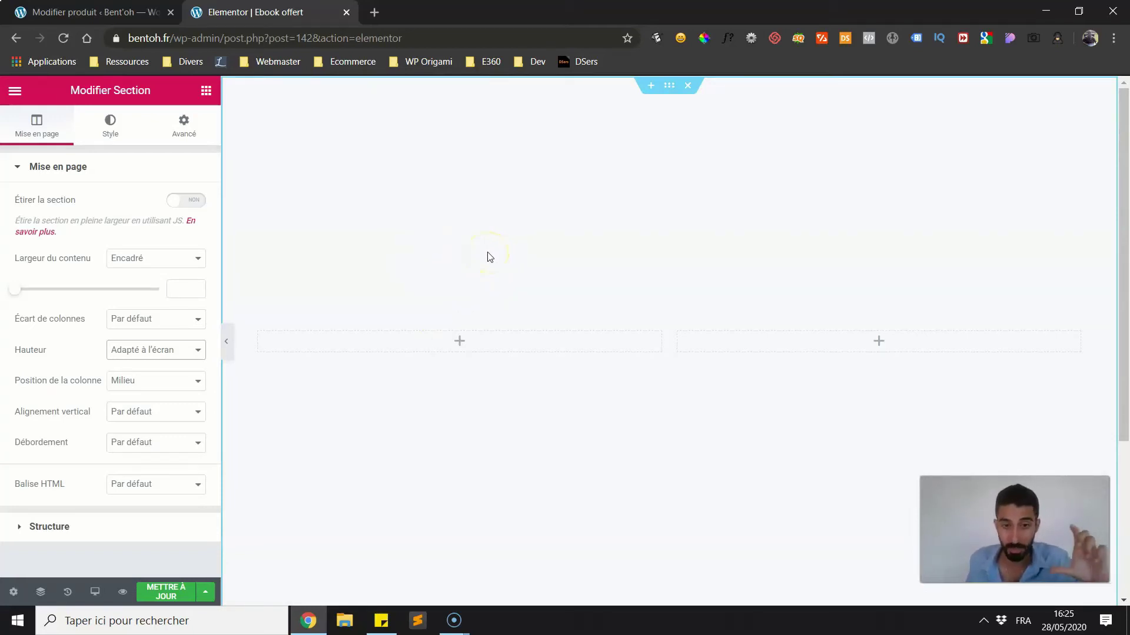
- Preview the empty section at tablet and mobile sizes and return to the desktop preview
left_click(99, 592)
left_click(92, 536)
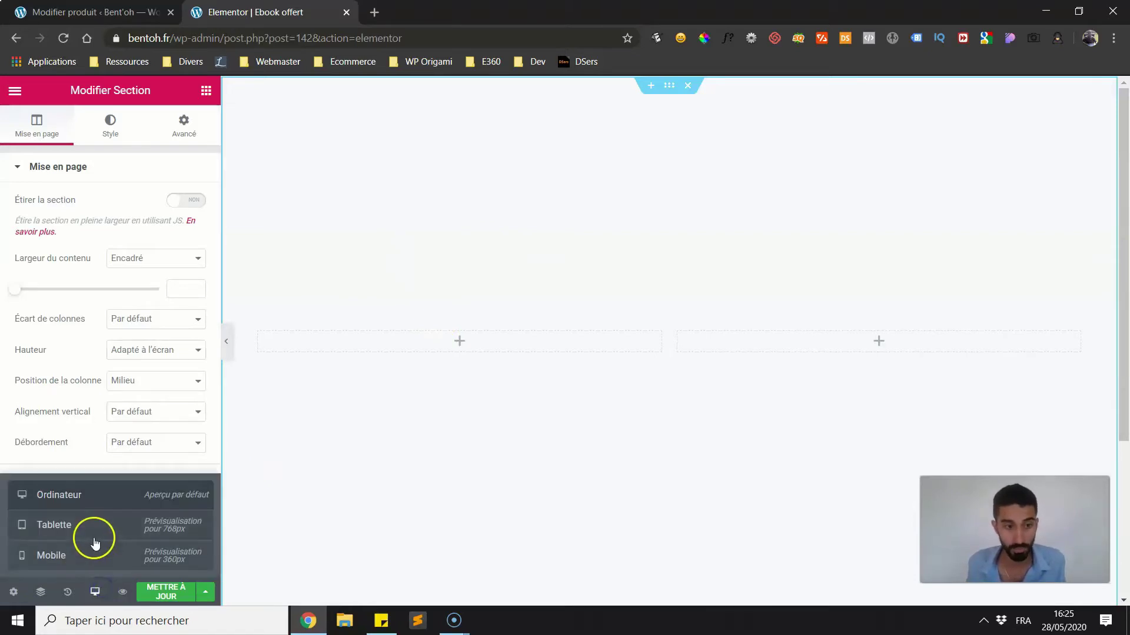
left_click(88, 553)
left_click(79, 504)
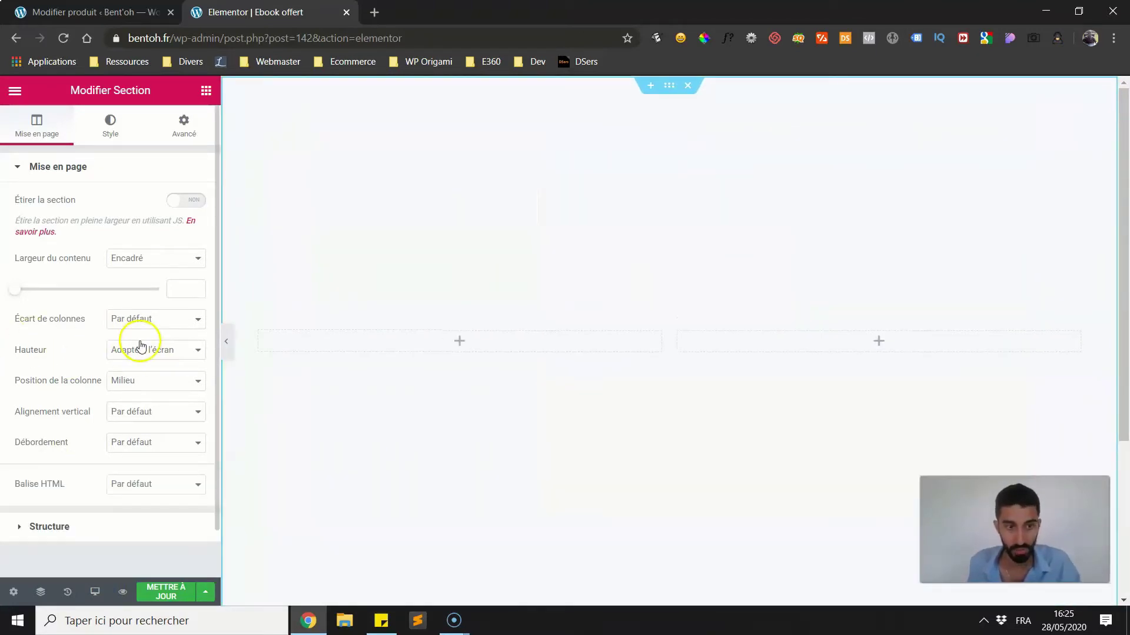
- Add an Image widget to the left column and two Titre widgets to the right column
left_click(207, 93)
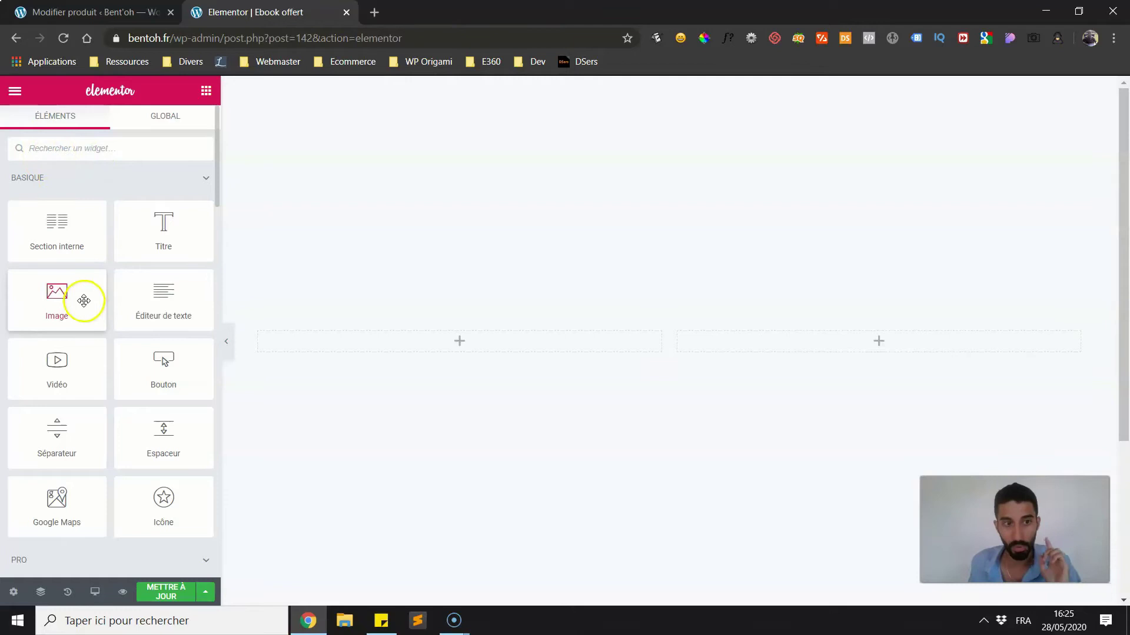
left_click_drag(56, 294, 477, 337)
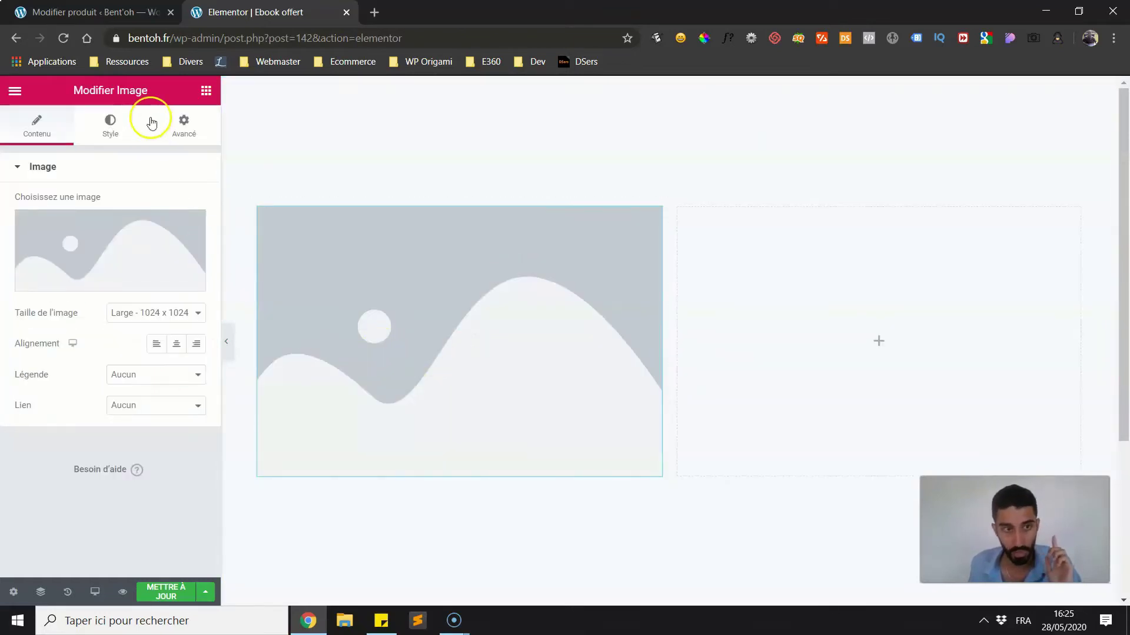
left_click(206, 90)
left_click_drag(163, 228, 827, 307)
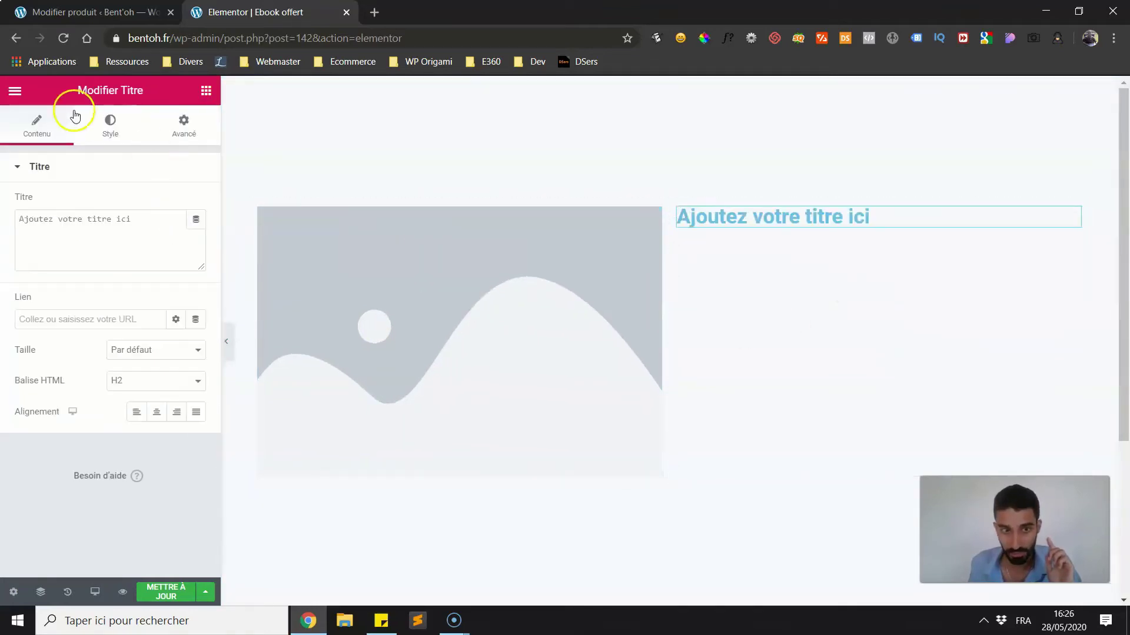
left_click(205, 90)
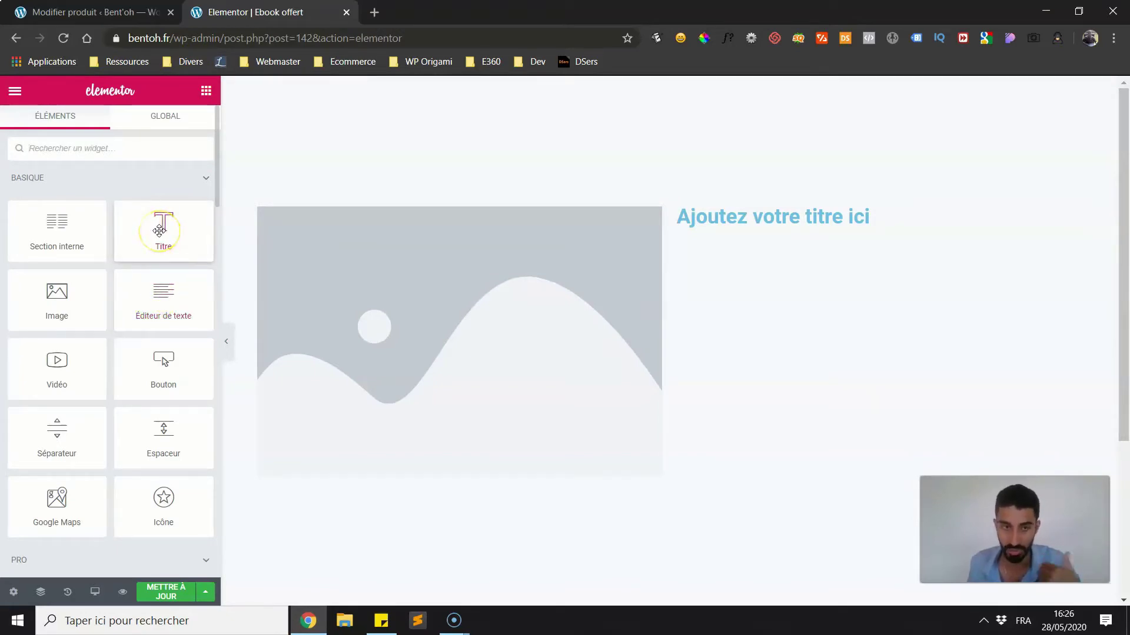
left_click_drag(167, 223, 791, 233)
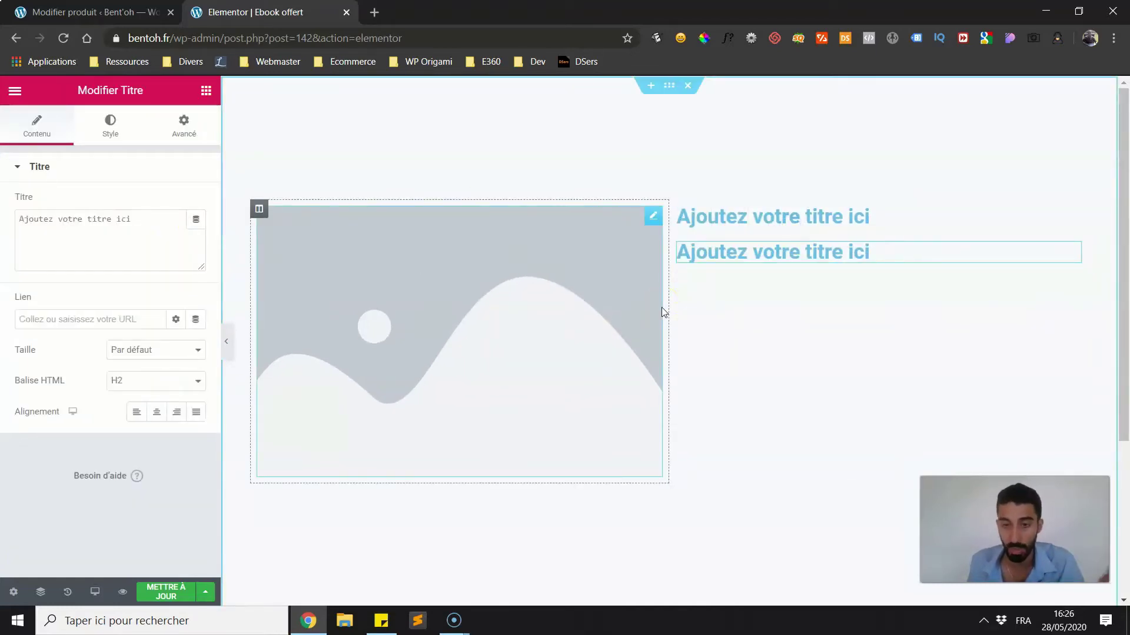
- Find the Formulaire widget and place it below the two titles in the right column
left_click(205, 92)
left_click(135, 151)
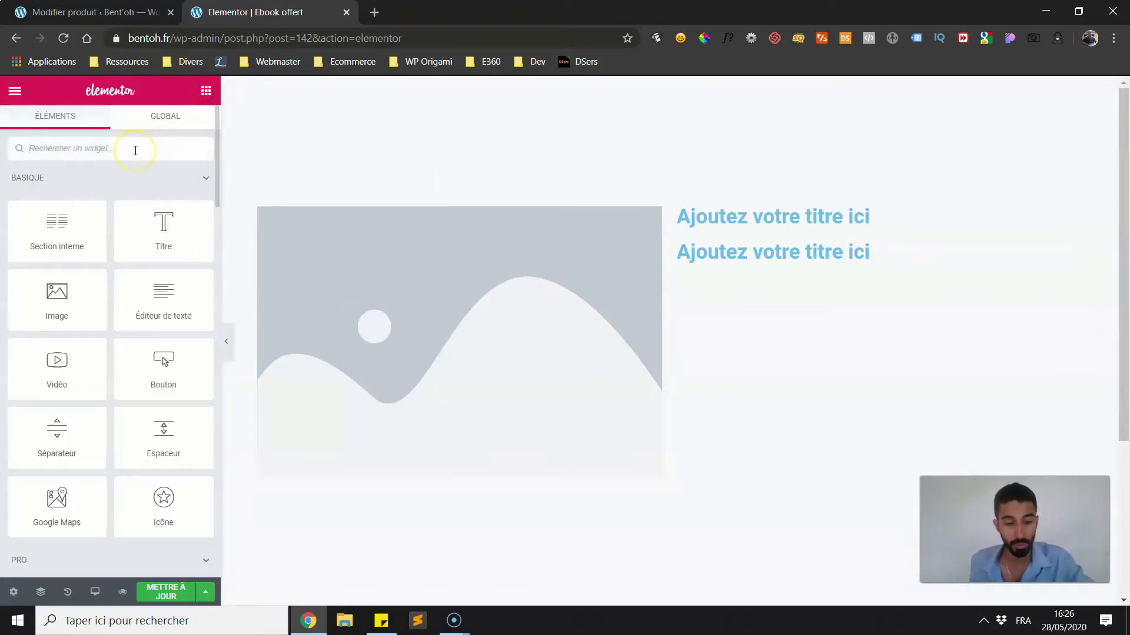
type("for")
left_click(156, 195)
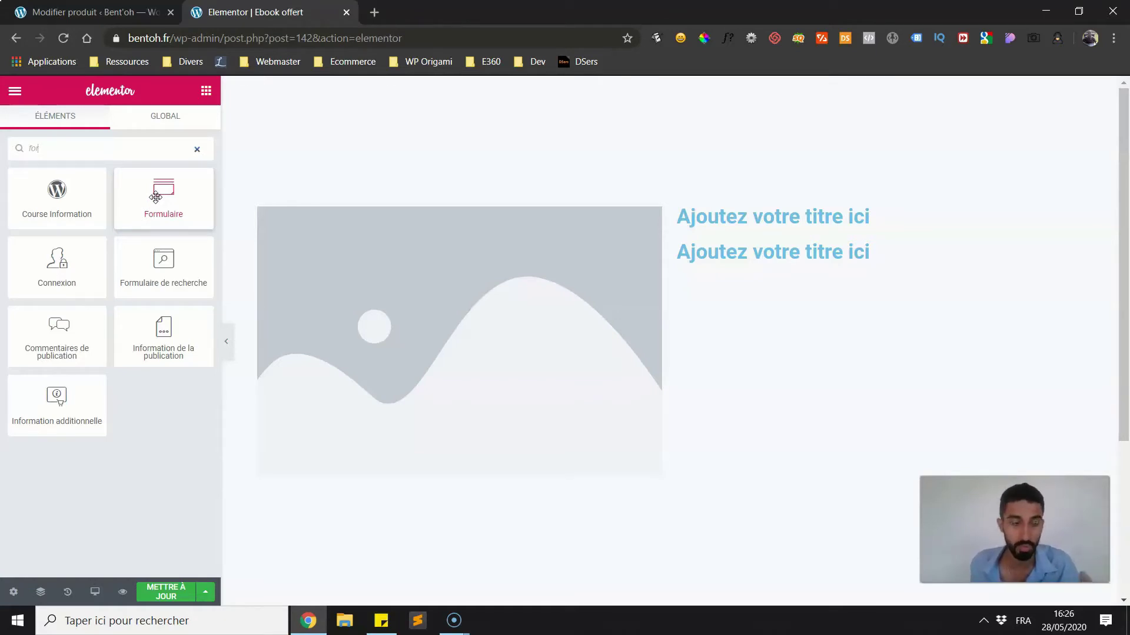
left_click(156, 196)
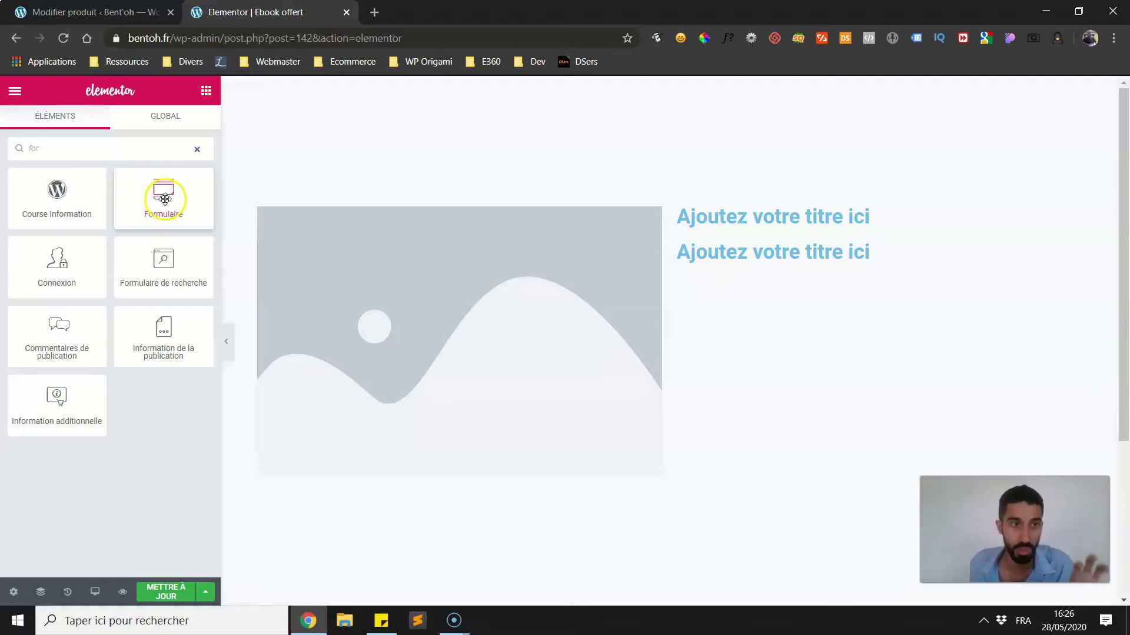
left_click_drag(164, 198, 789, 256)
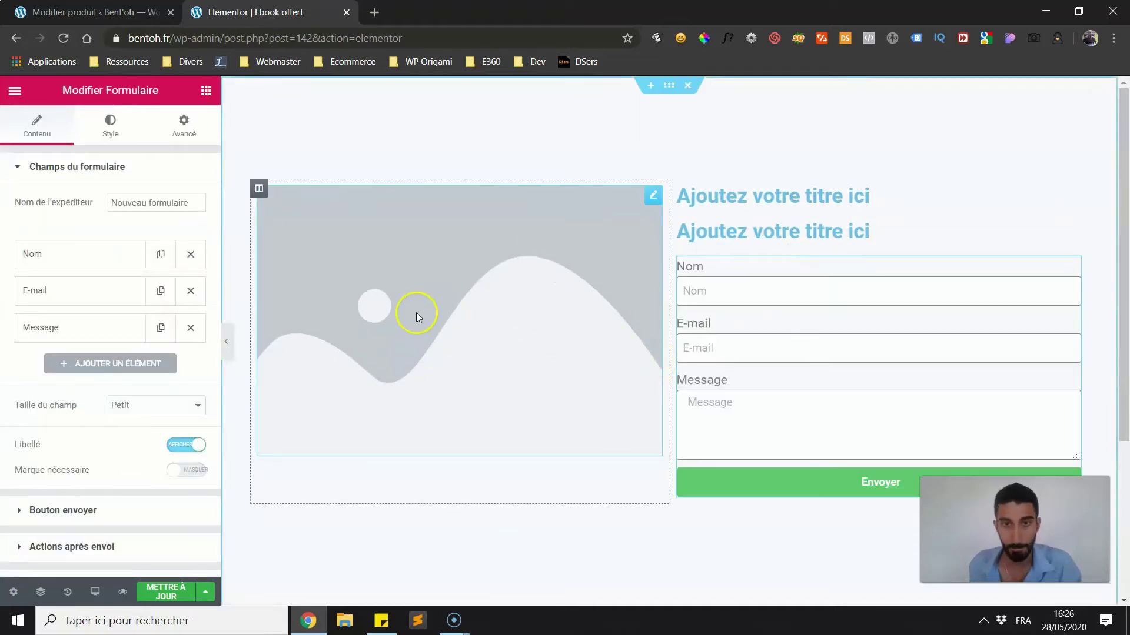
- Give the section a classic background in solid white, #FFFFFF
left_click(669, 88)
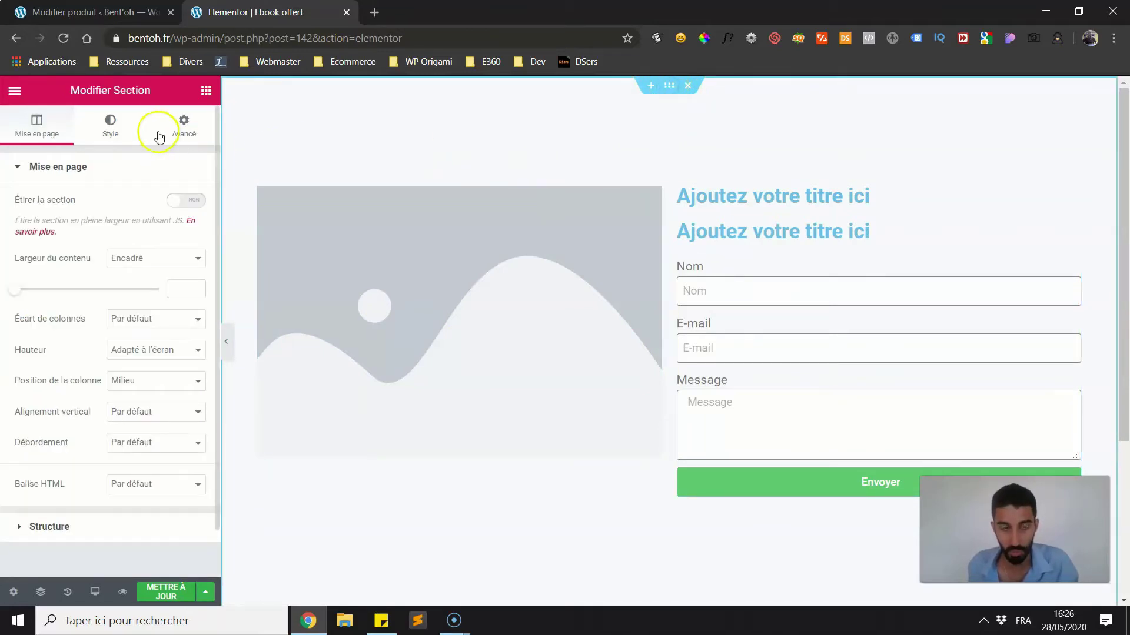
left_click(116, 132)
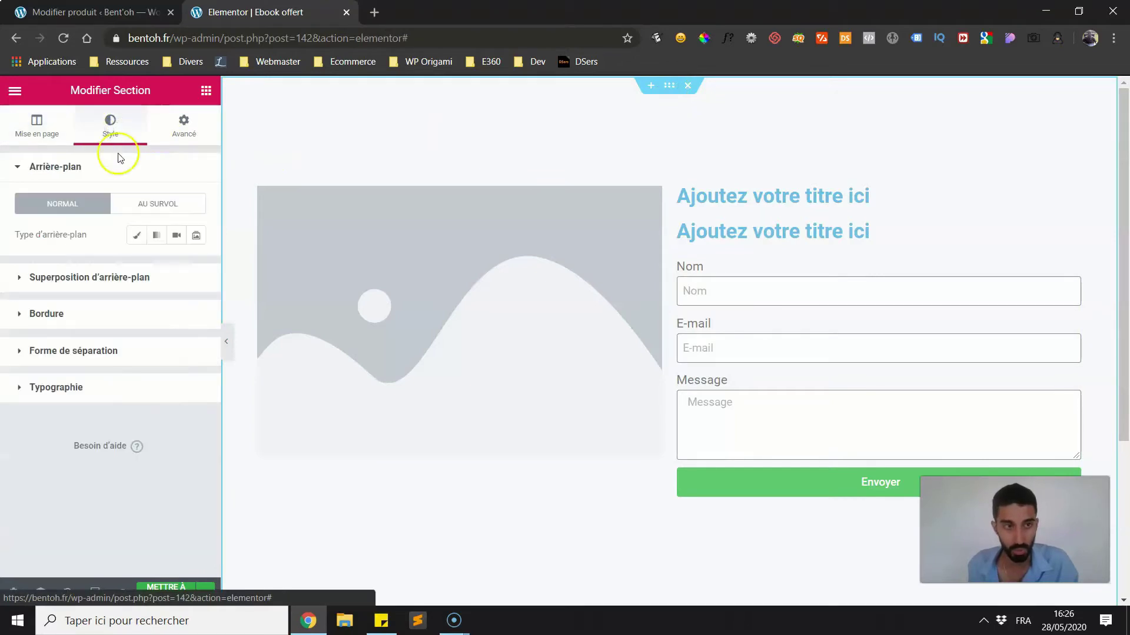
left_click(135, 234)
left_click(176, 265)
left_click_drag(156, 351, 36, 322)
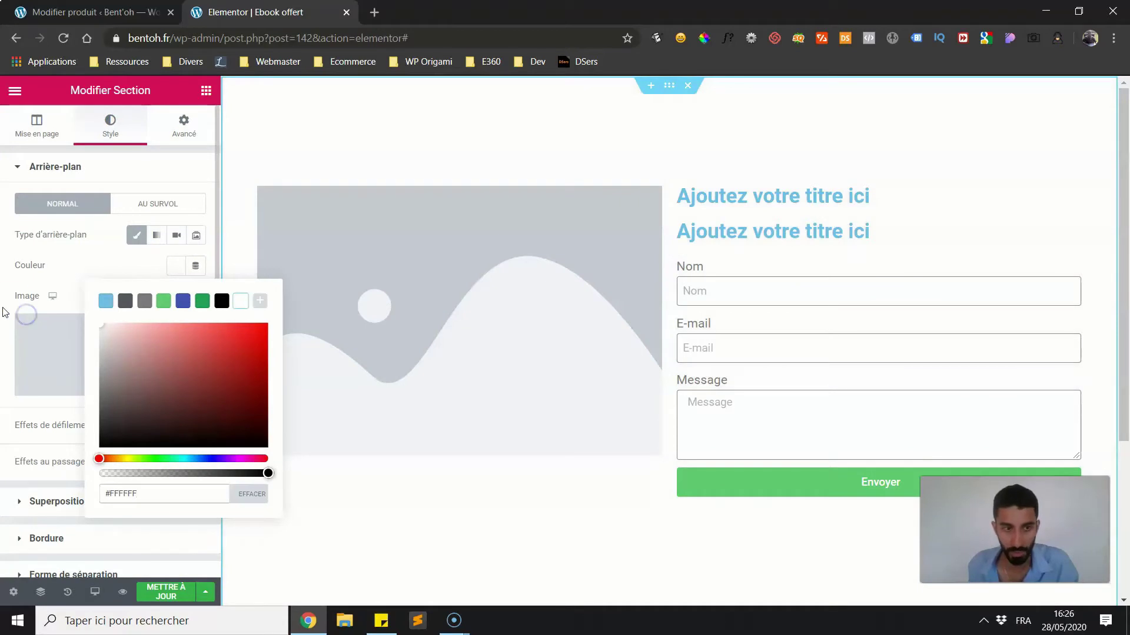
left_click(55, 253)
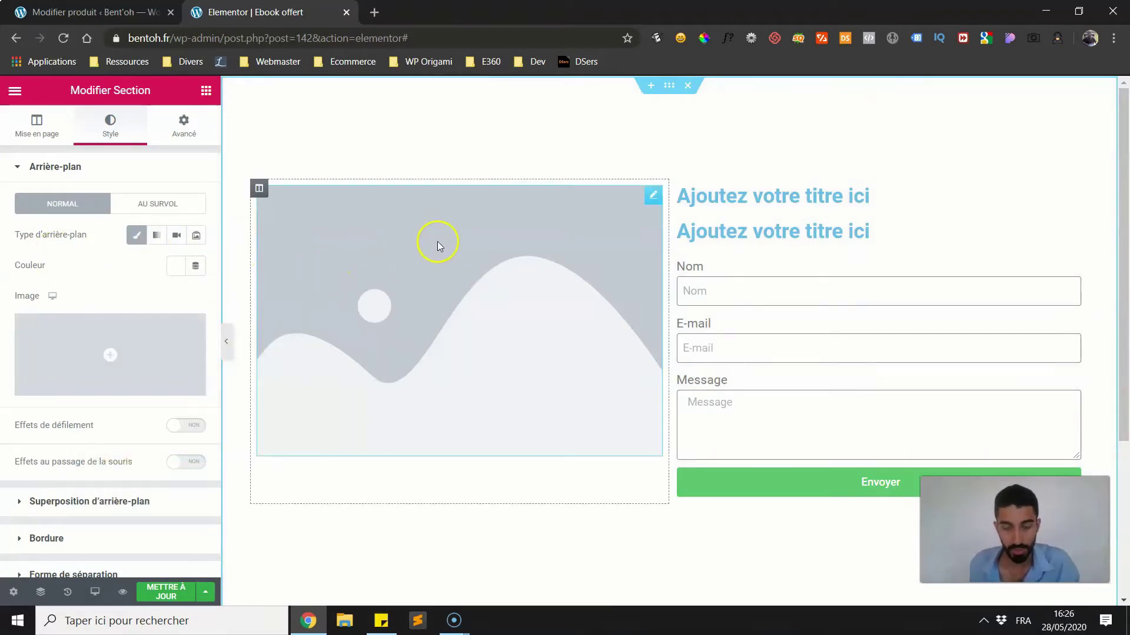
- Insert 1.jpg from the media library into the left column's image widget
left_click(460, 244)
left_click(133, 243)
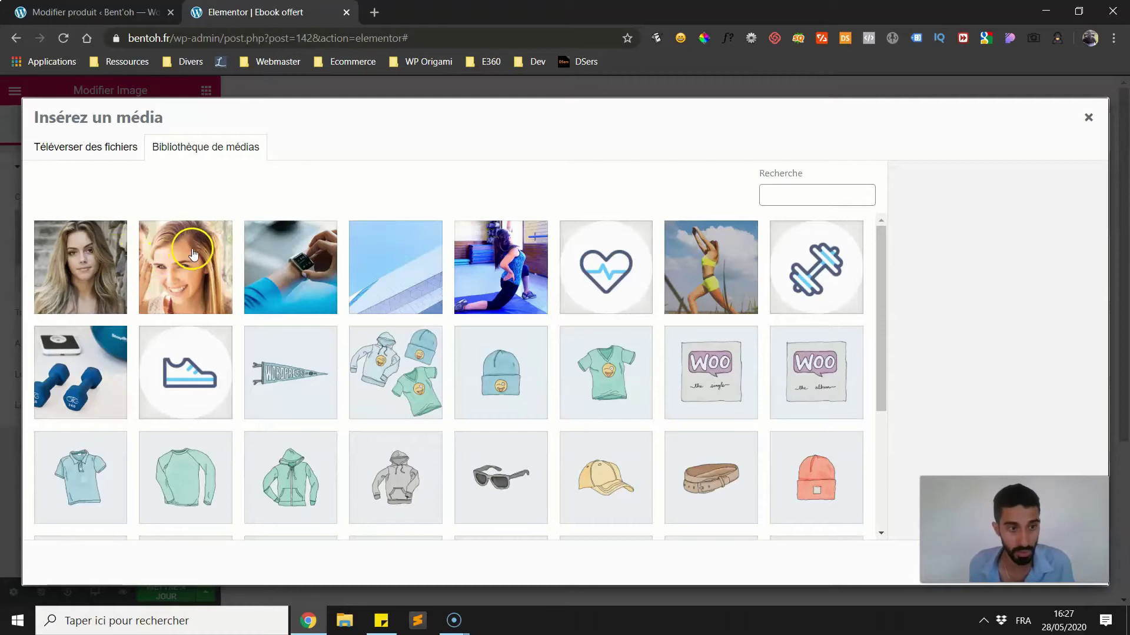
left_click(115, 261)
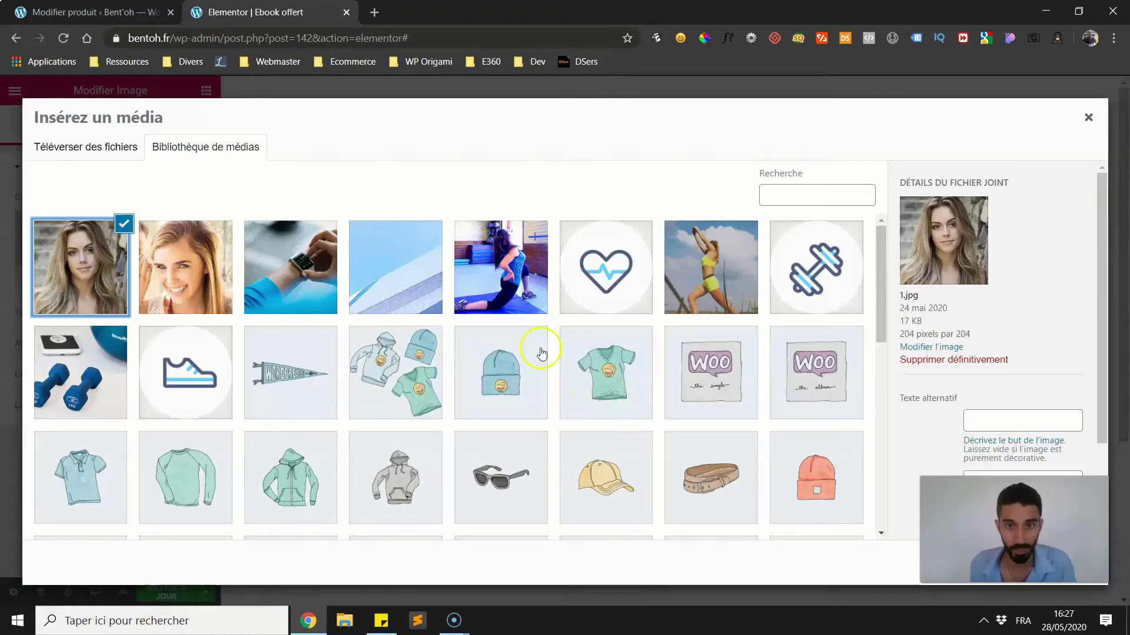
left_click(1059, 561)
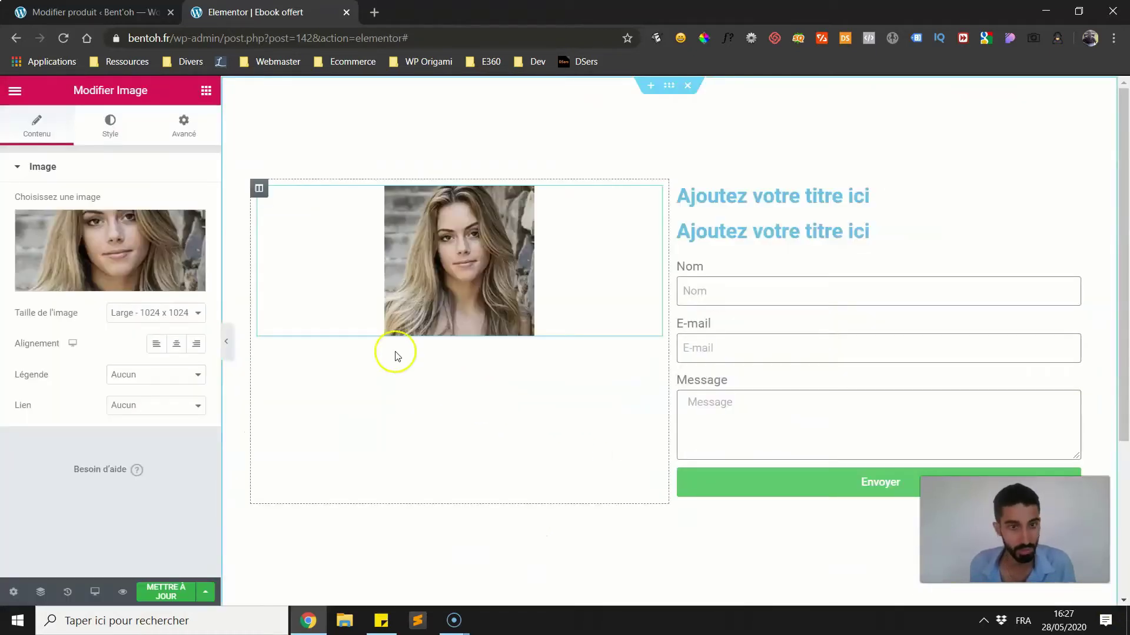
- Set the image's width and maximum width to 70%
left_click(110, 123)
left_click(22, 234)
left_click_drag(22, 235, 108, 245)
left_click_drag(30, 292, 115, 287)
left_click_drag(173, 229, 153, 231)
type("70")
left_click(47, 225)
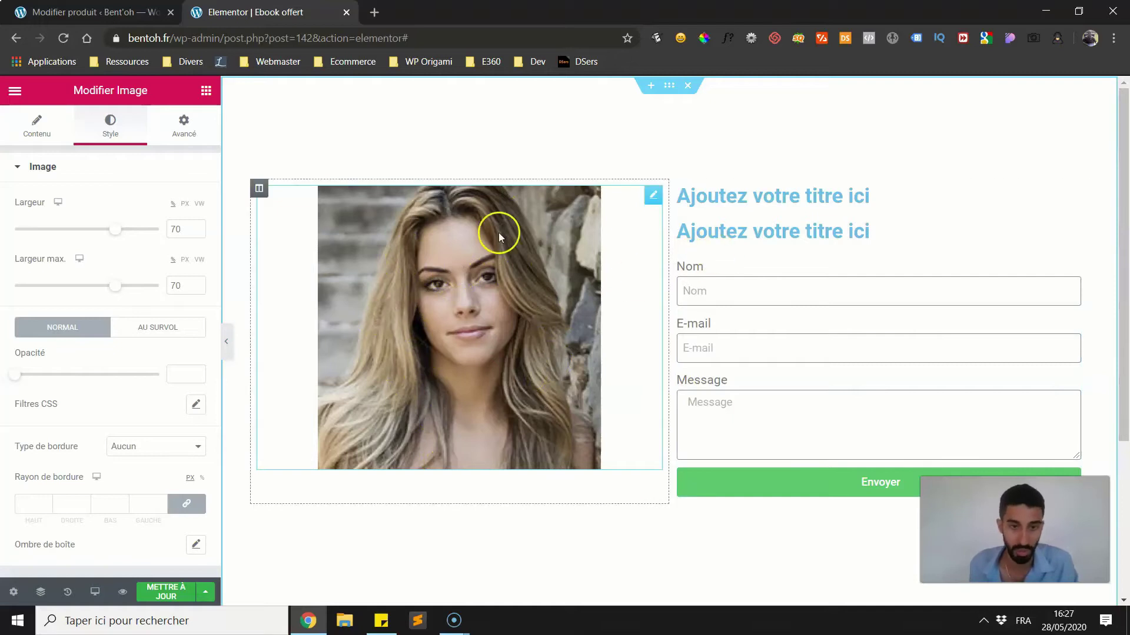
- Replace the left column's image with 30.jpg, the outdoor stretching photo, from the media library
left_click(49, 131)
left_click(71, 234)
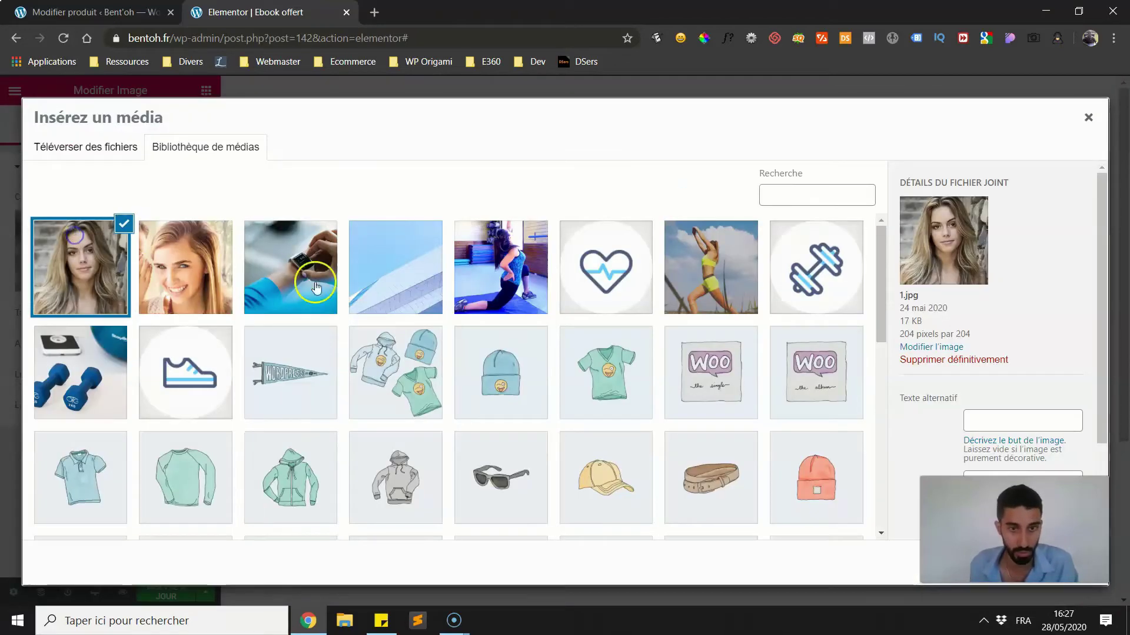
left_click(198, 262)
left_click(327, 262)
left_click(512, 277)
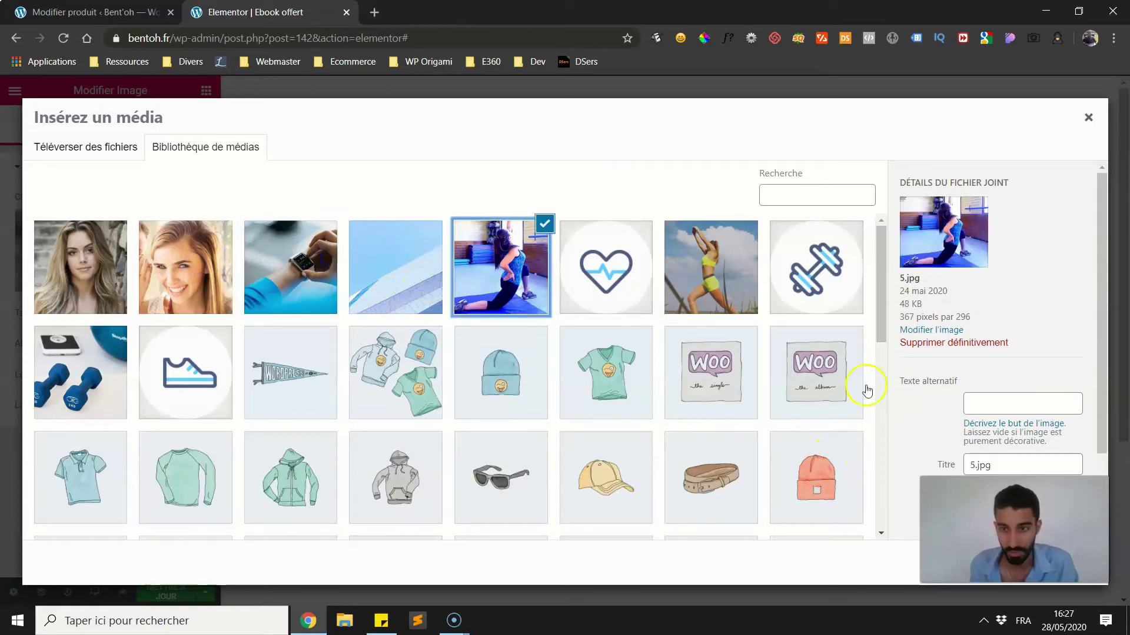
left_click(668, 286)
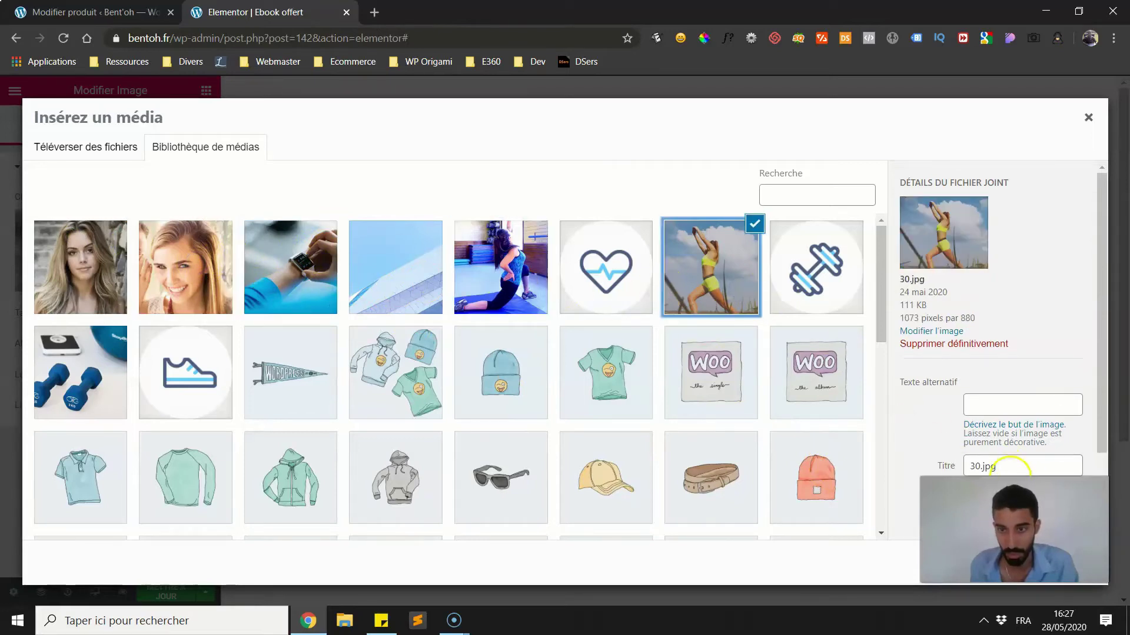
left_click(1059, 562)
- Set the image's maximum width to 98% and its width to 85%
left_click(126, 122)
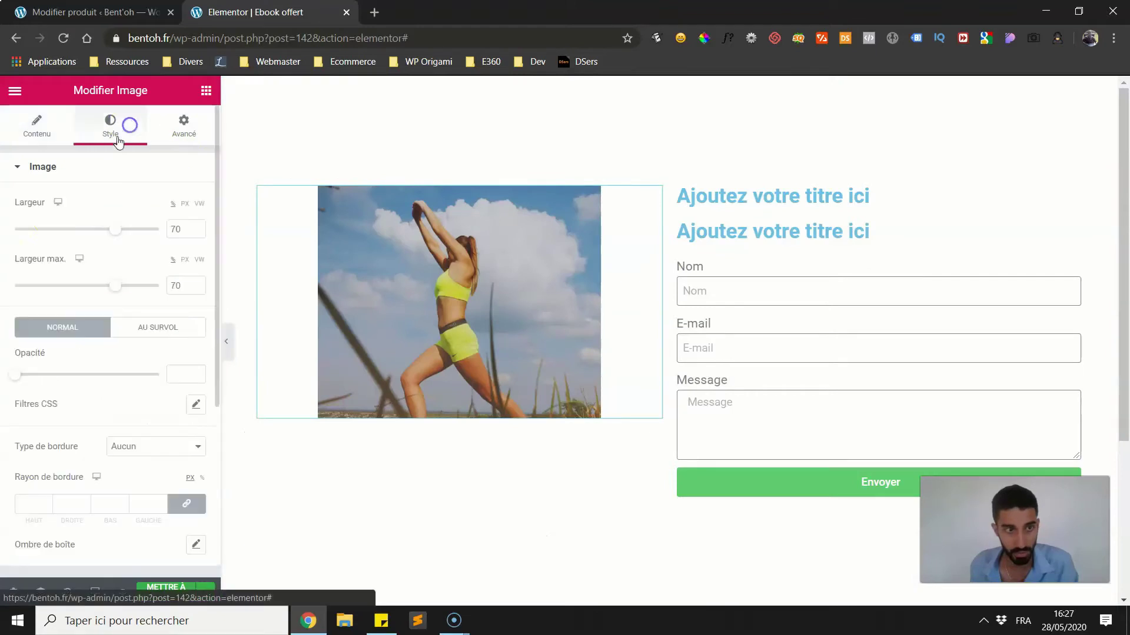
left_click_drag(115, 287, 156, 285)
left_click_drag(117, 229, 137, 230)
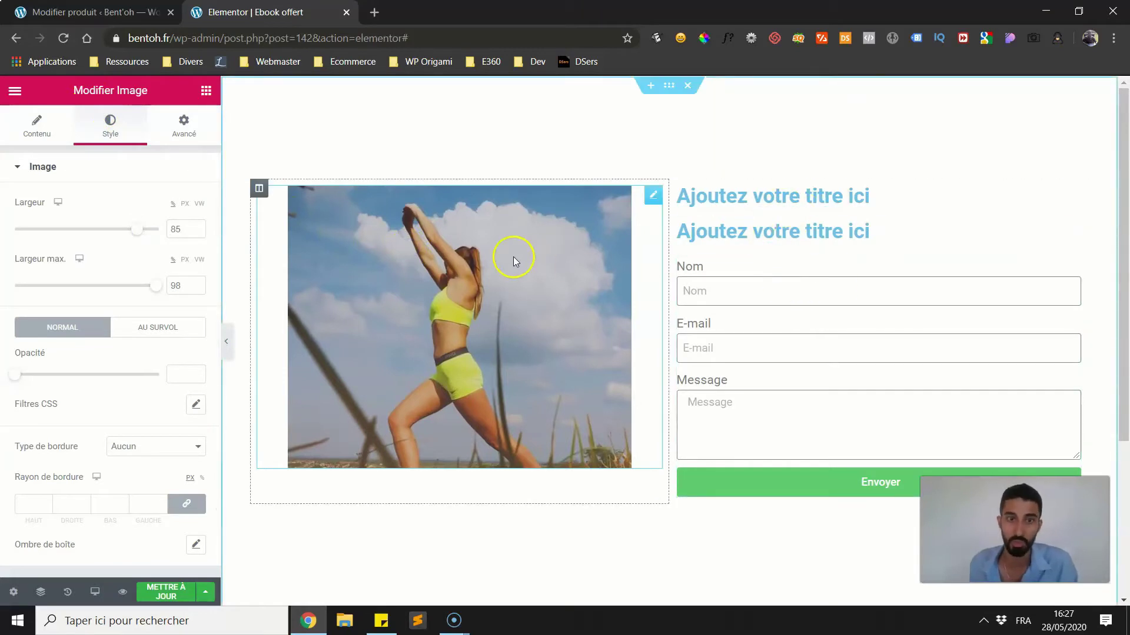
left_click(39, 133)
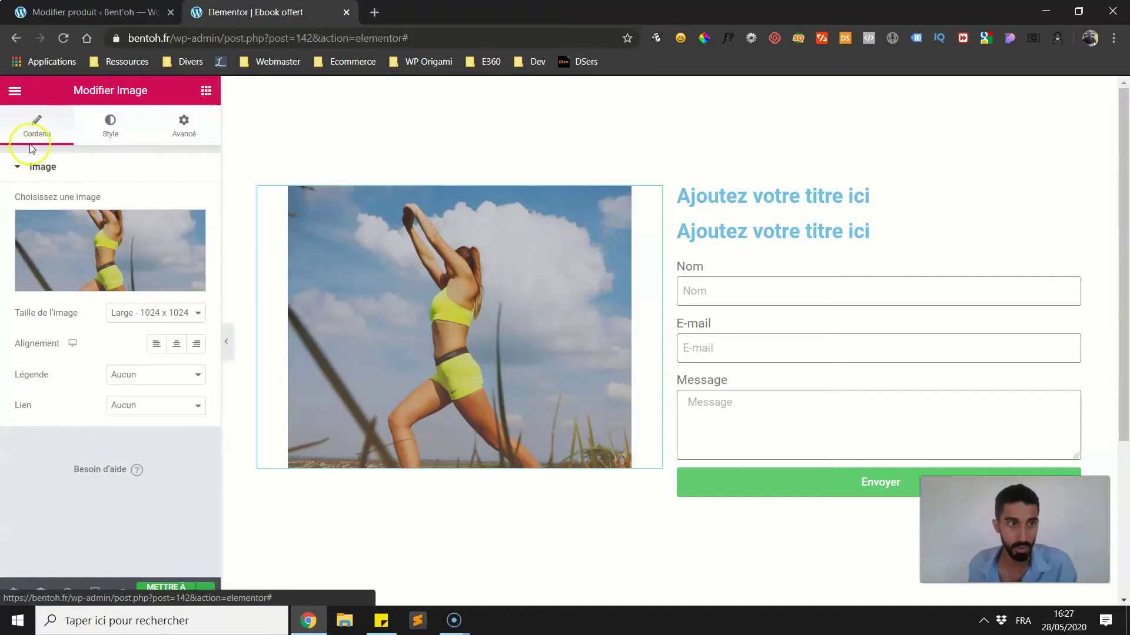
left_click(109, 123)
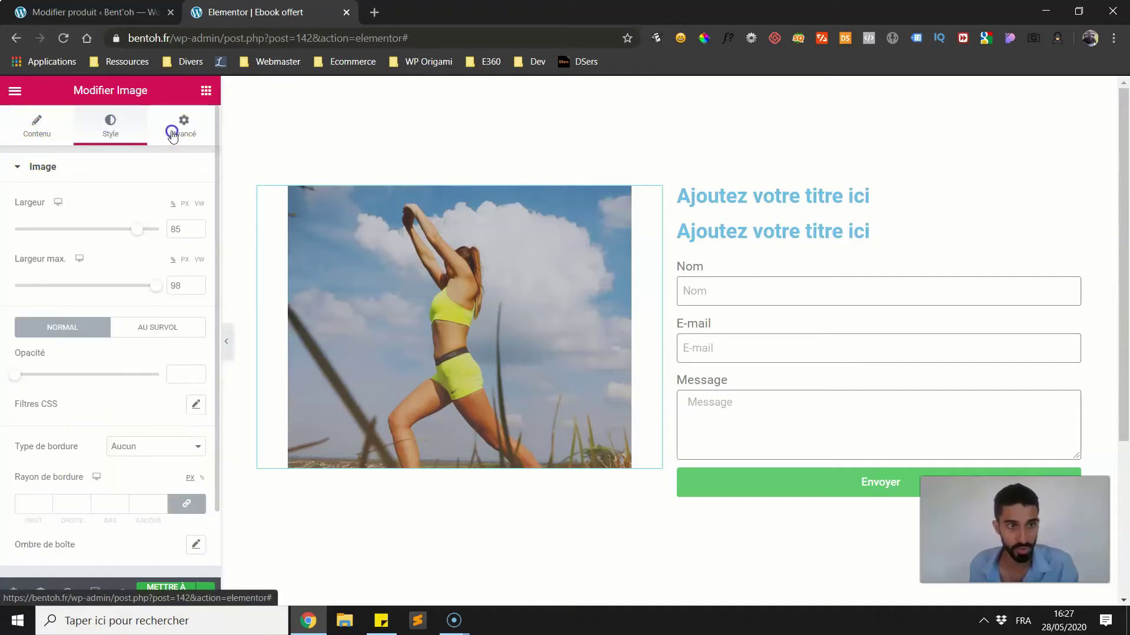
left_click(168, 134)
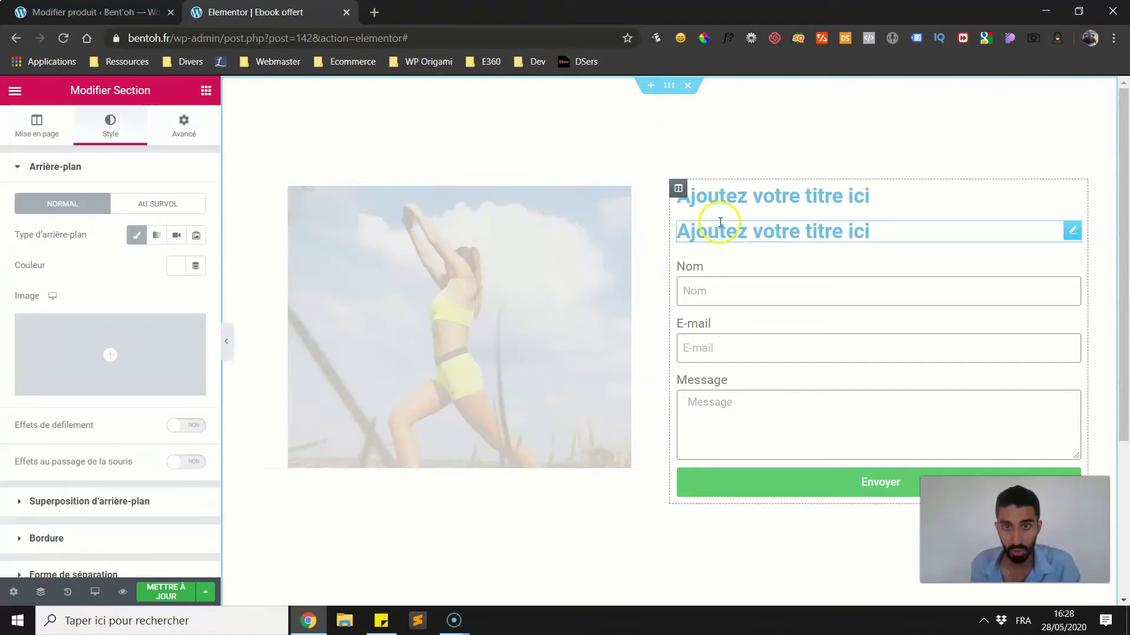
- Set the left column's vertical alignment to Milieu
left_click(259, 190)
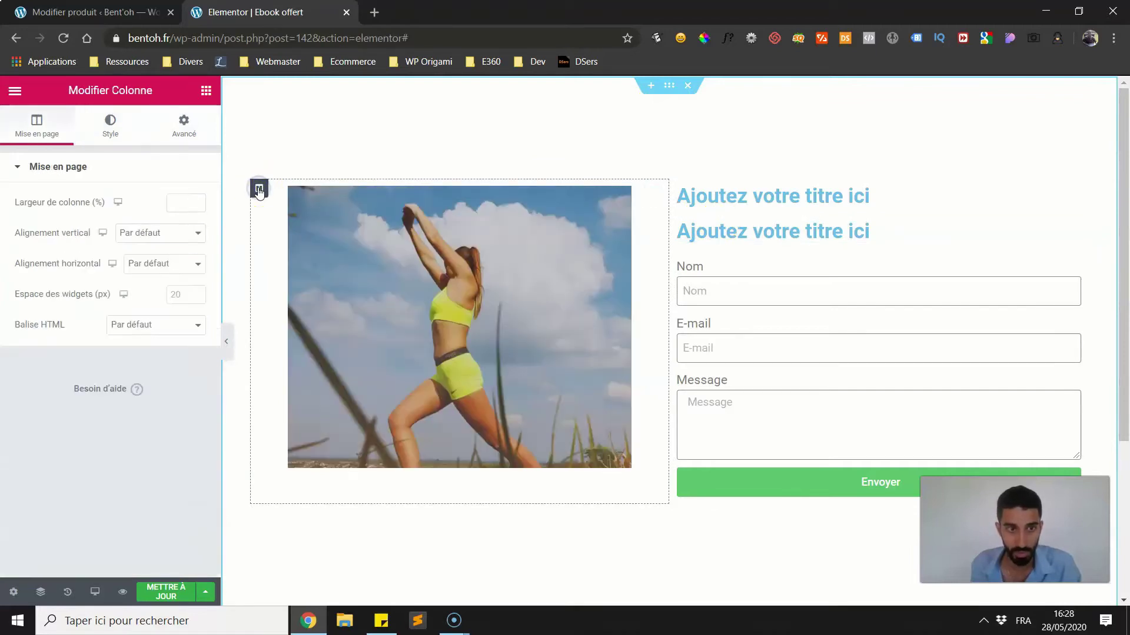
left_click(137, 234)
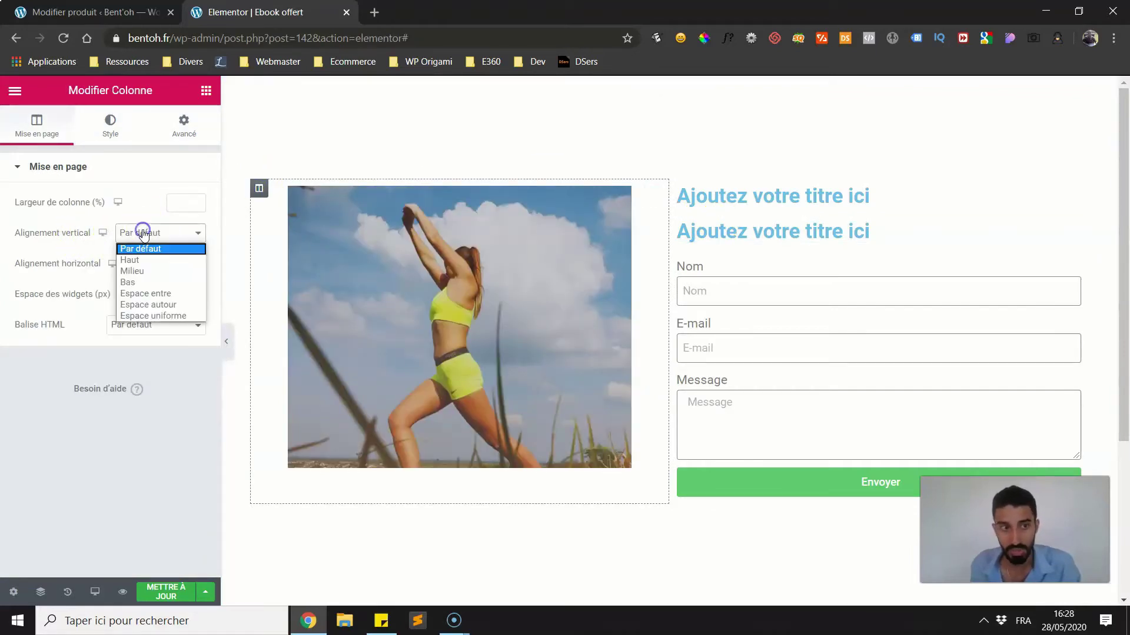
left_click(137, 269)
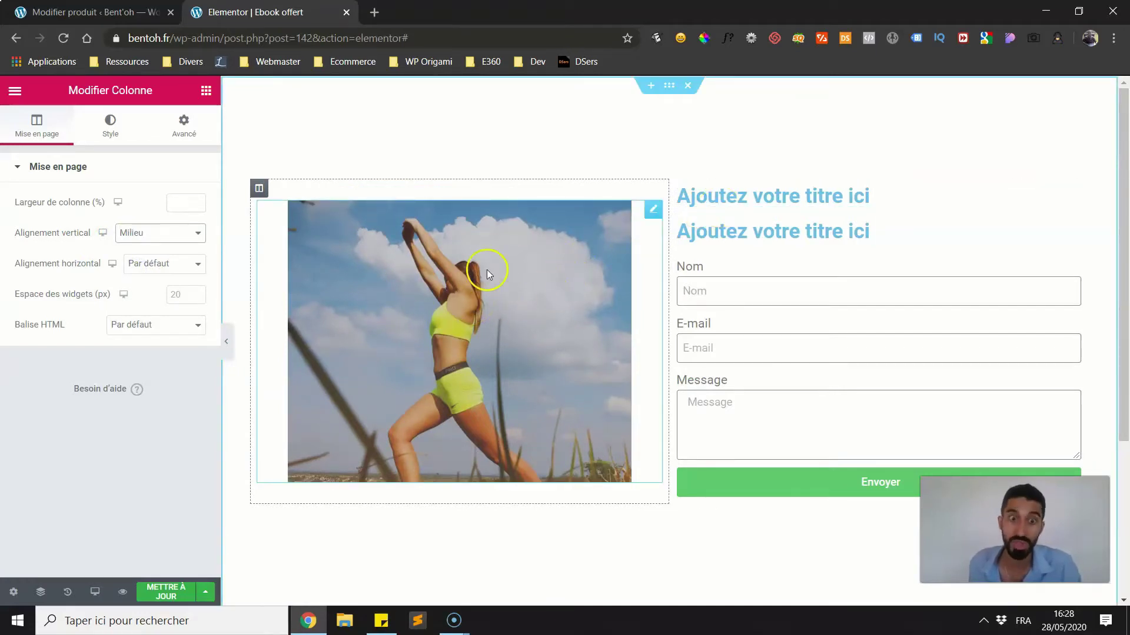
- Change the first title's text to "Ebook des 7 exercices pour rester fit !" and center it
left_click(870, 201)
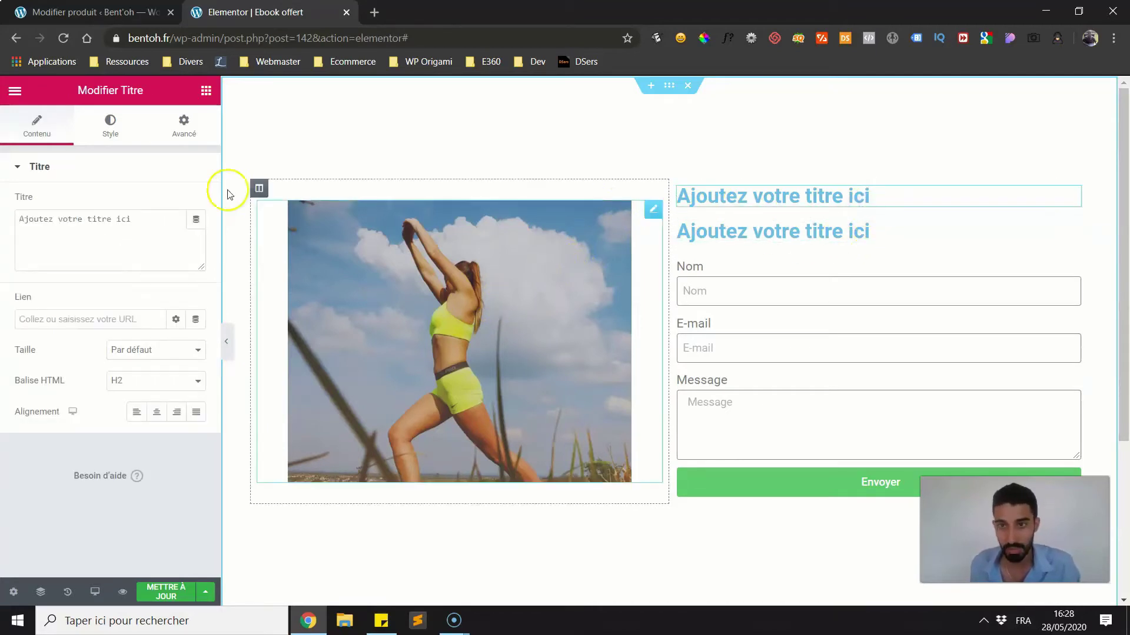
left_click_drag(108, 232, 3, 213)
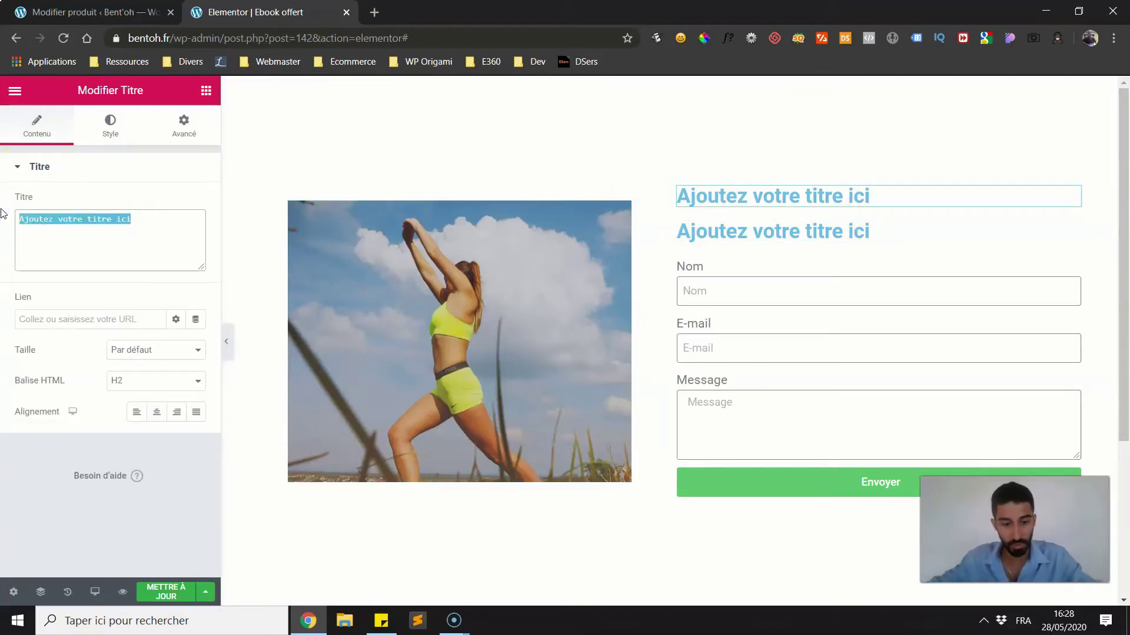
type("Re")
key("BackSpace")
type("E")
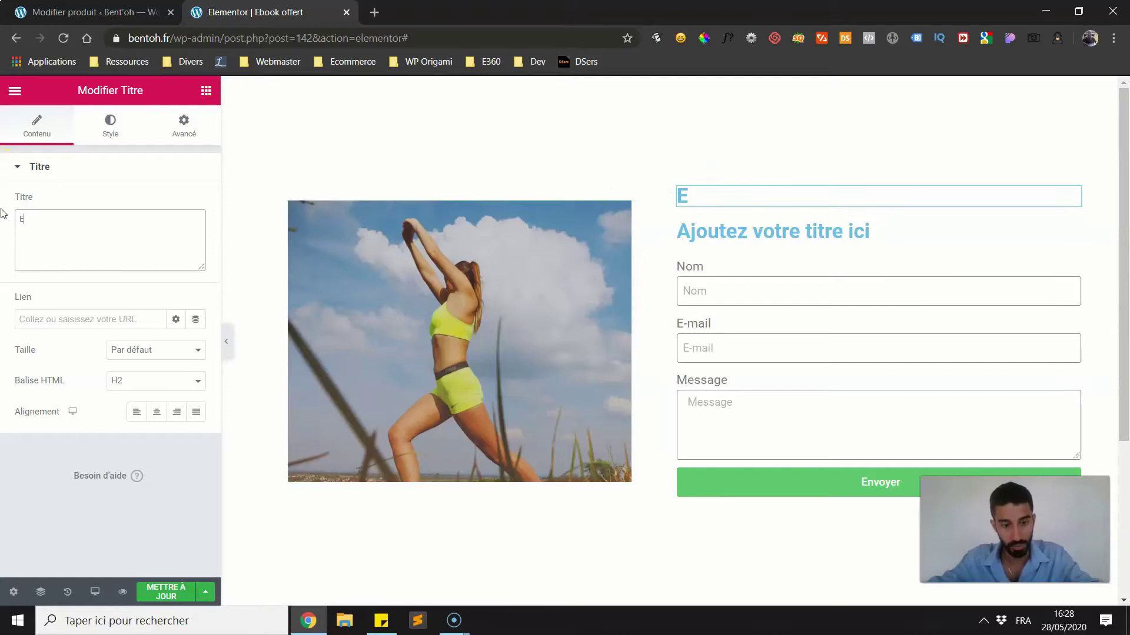
type("book des 7 exercices pour rester fit !")
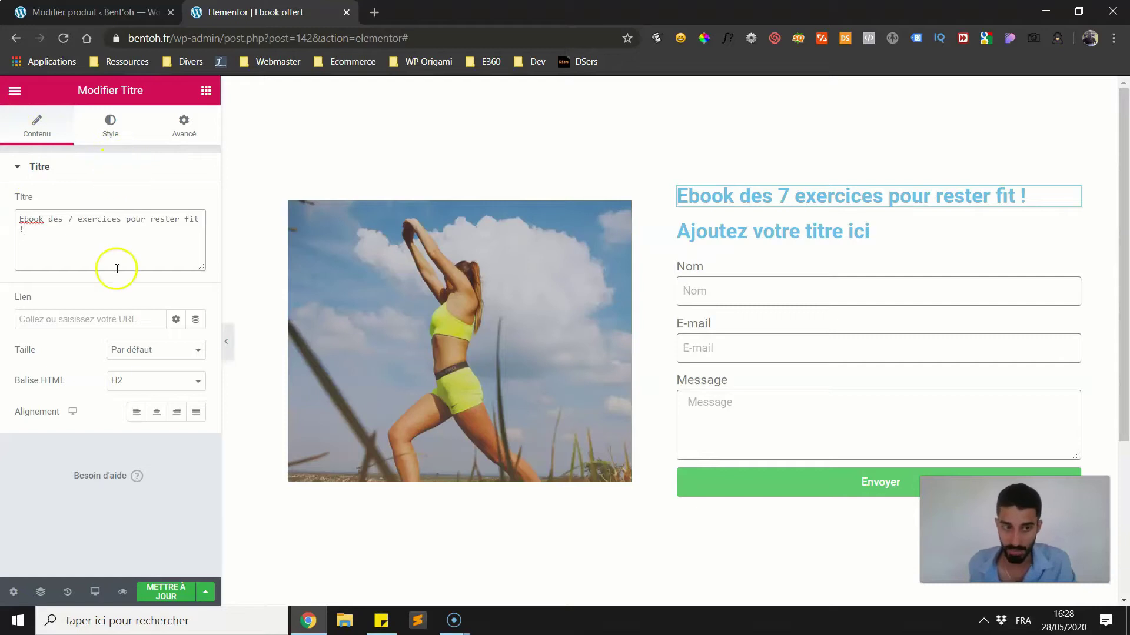
left_click(156, 412)
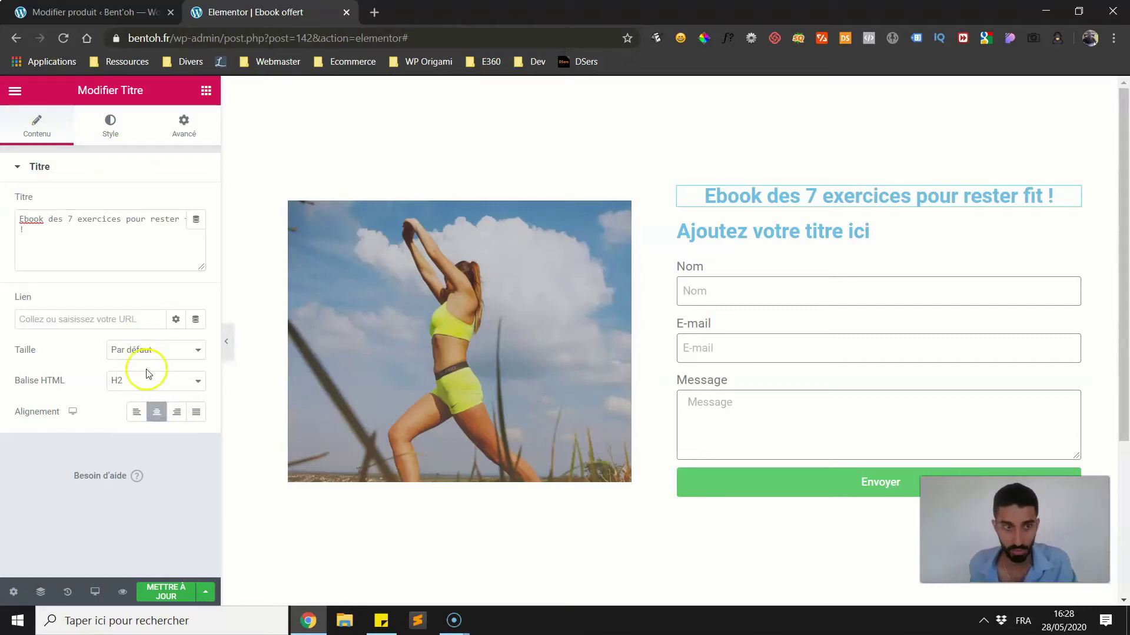
- Set the first title's font size to 44 px and its text transformation to Capitaliser
left_click(101, 130)
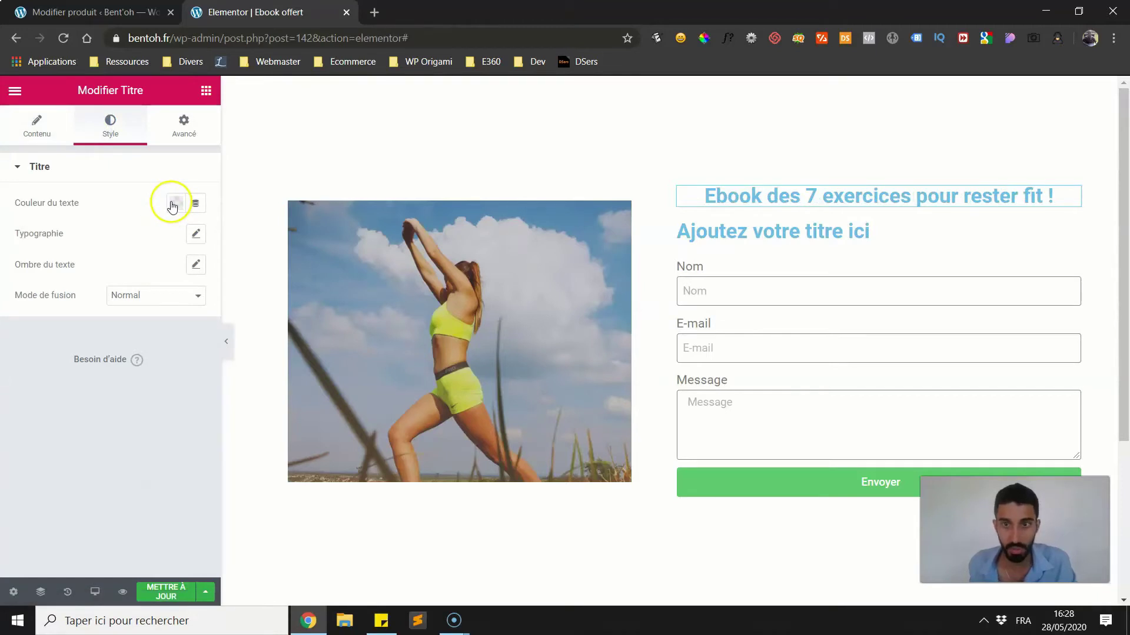
left_click(194, 234)
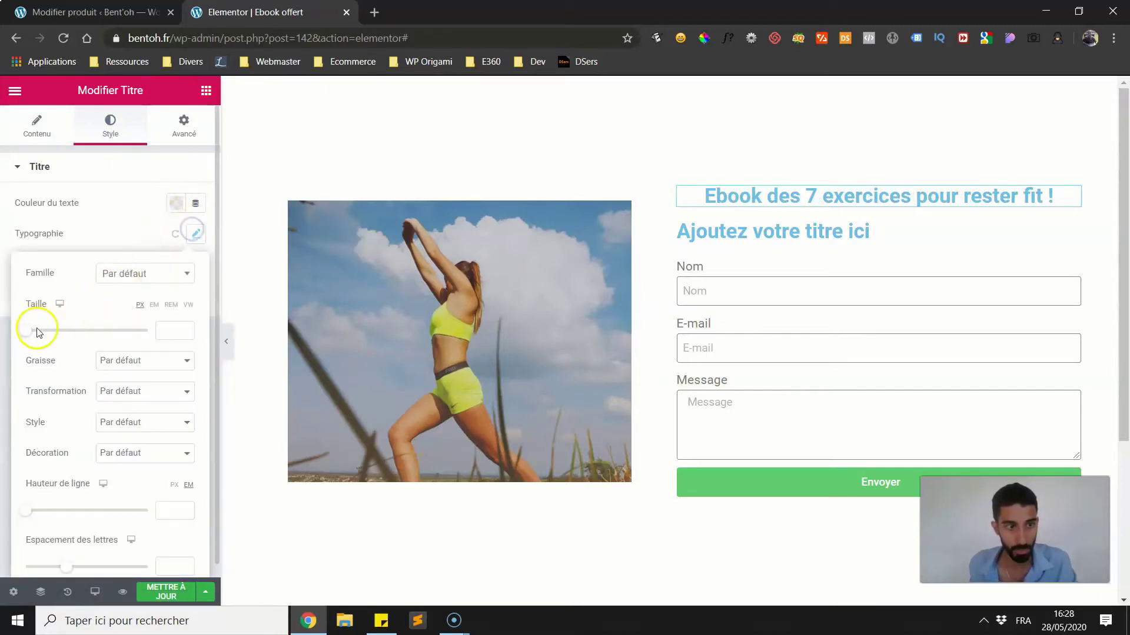
left_click_drag(30, 334, 57, 333)
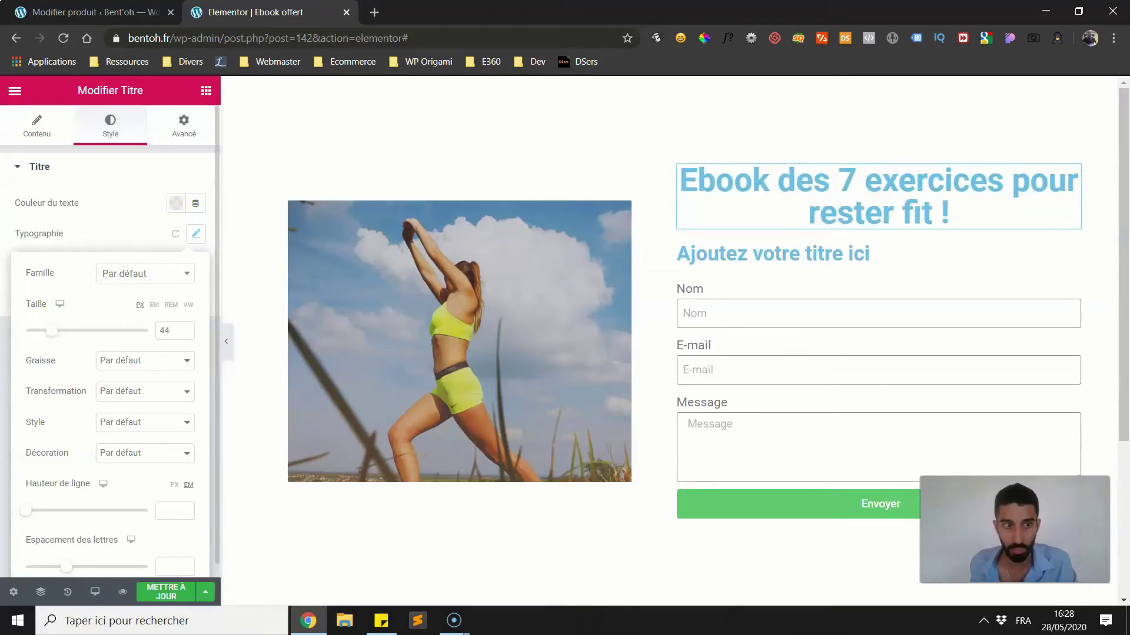
left_click(188, 233)
left_click(189, 233)
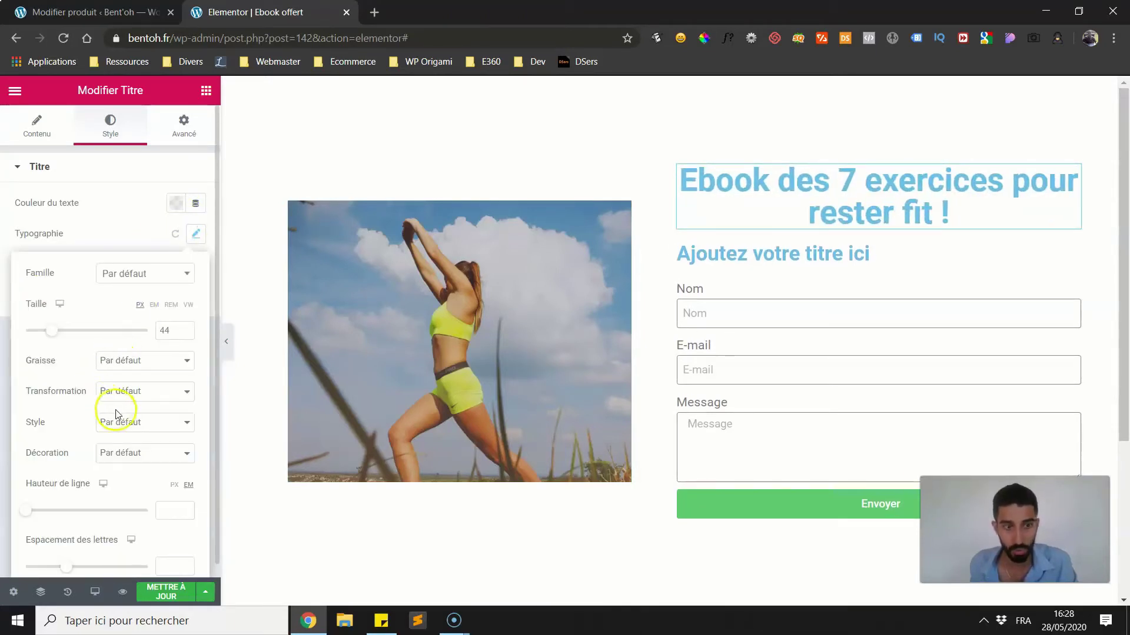
left_click(118, 391)
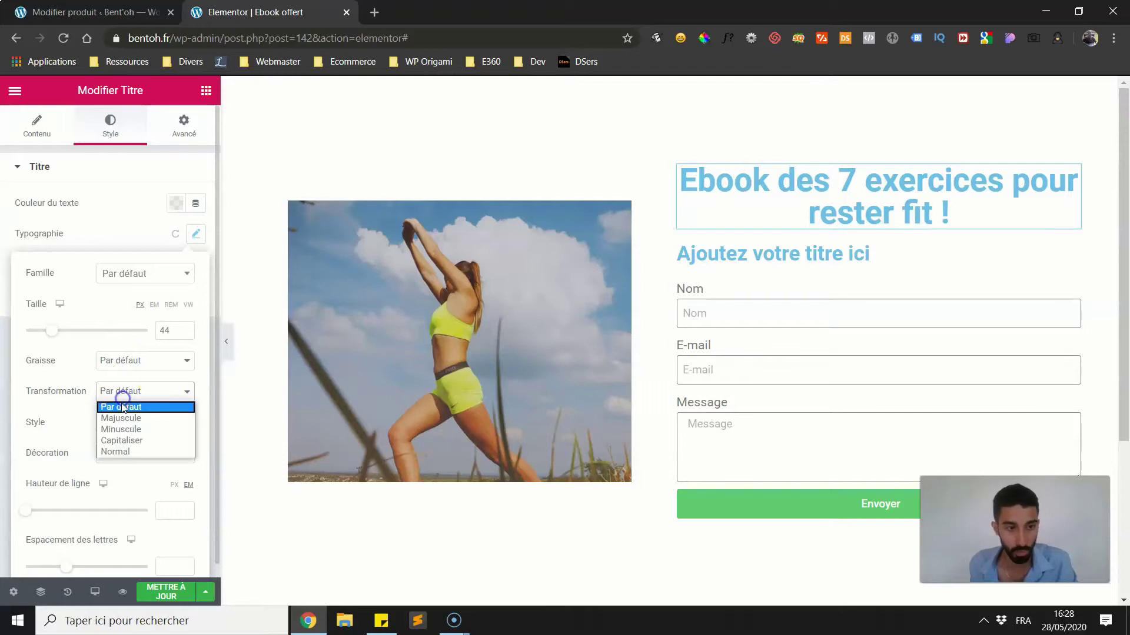
left_click(107, 442)
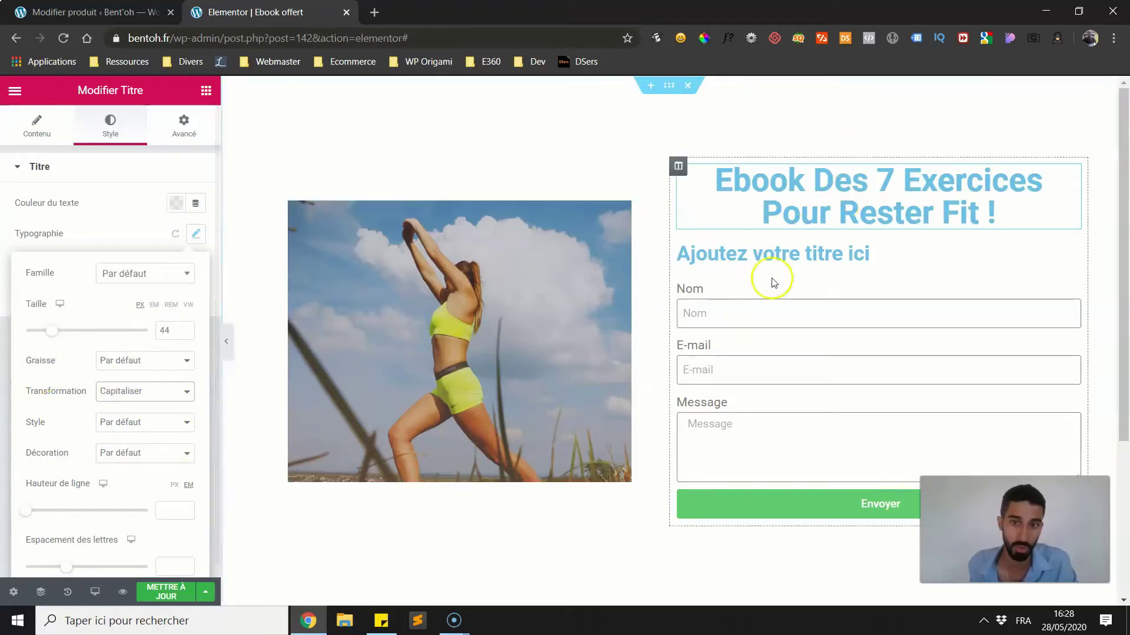
- Change the HTML tag of the second title, above the form, to p
left_click(866, 255)
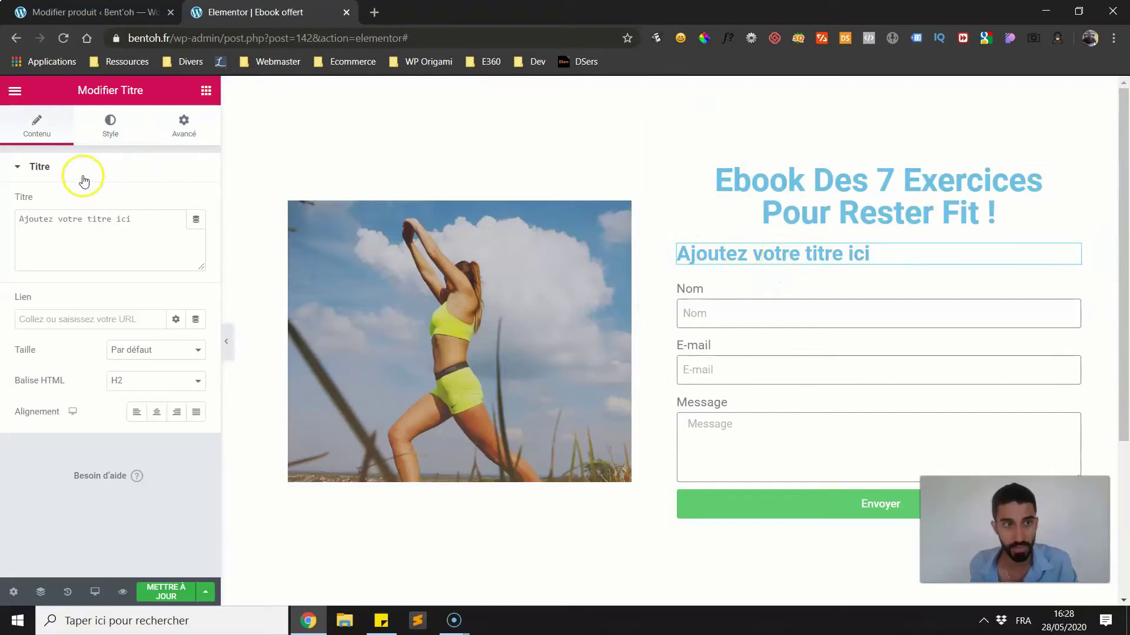
left_click_drag(146, 227, 5, 250)
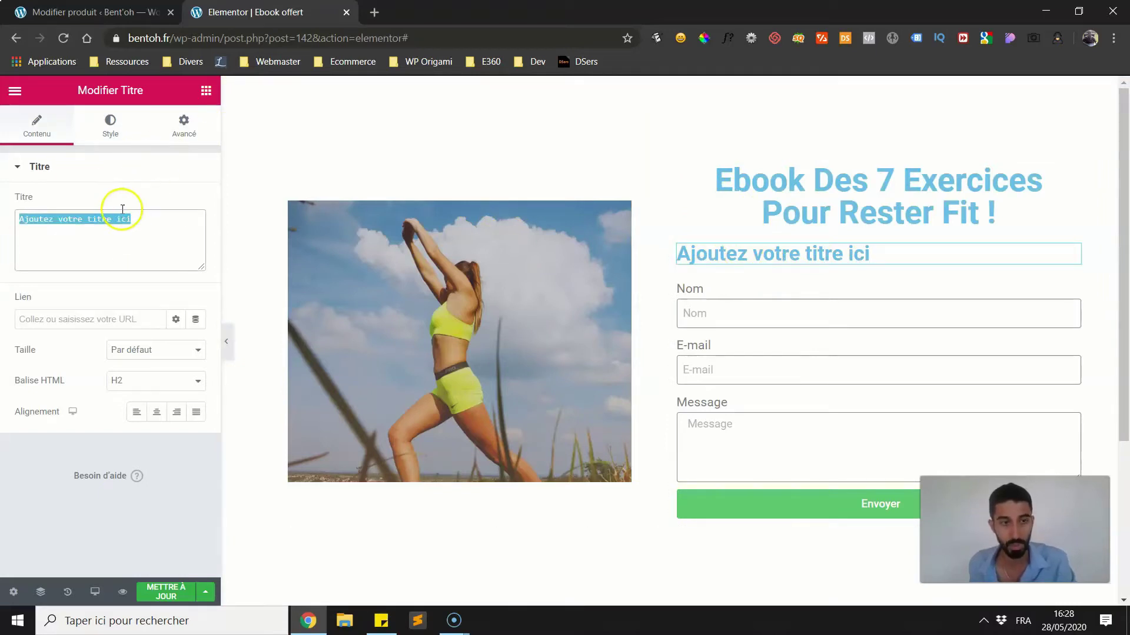
left_click(133, 384)
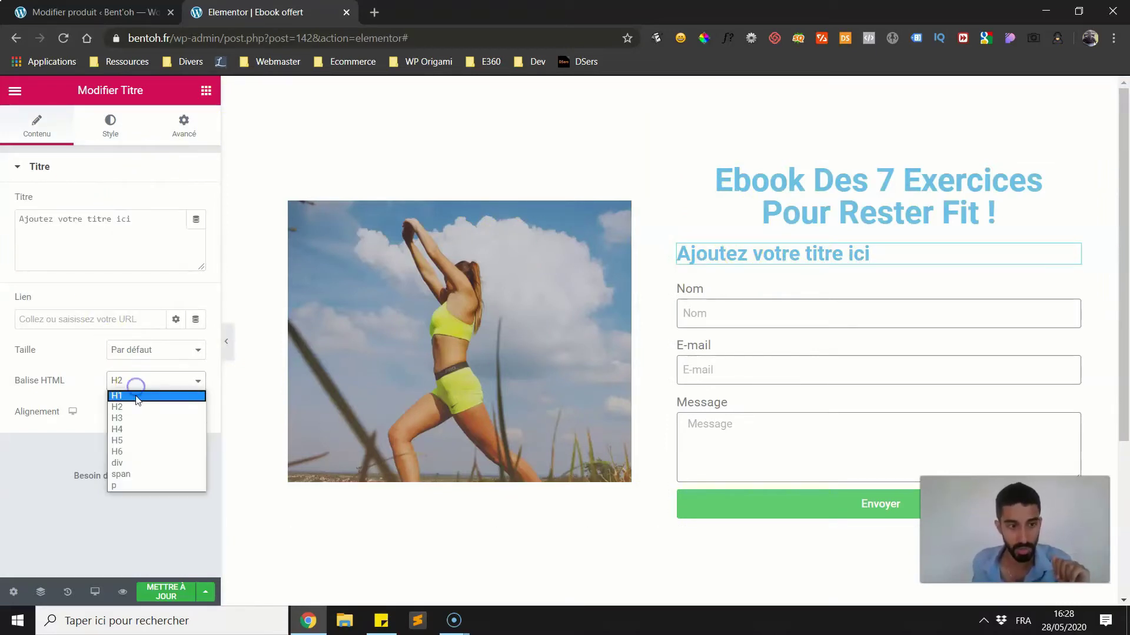
left_click(128, 487)
left_click(79, 279)
- Replace the second title's text with "Recevez immédiatement par email vos 7 exercices à réaliser à la maison, sans matériel, facile à reproduire, pour tout niveau,"
left_click(101, 221)
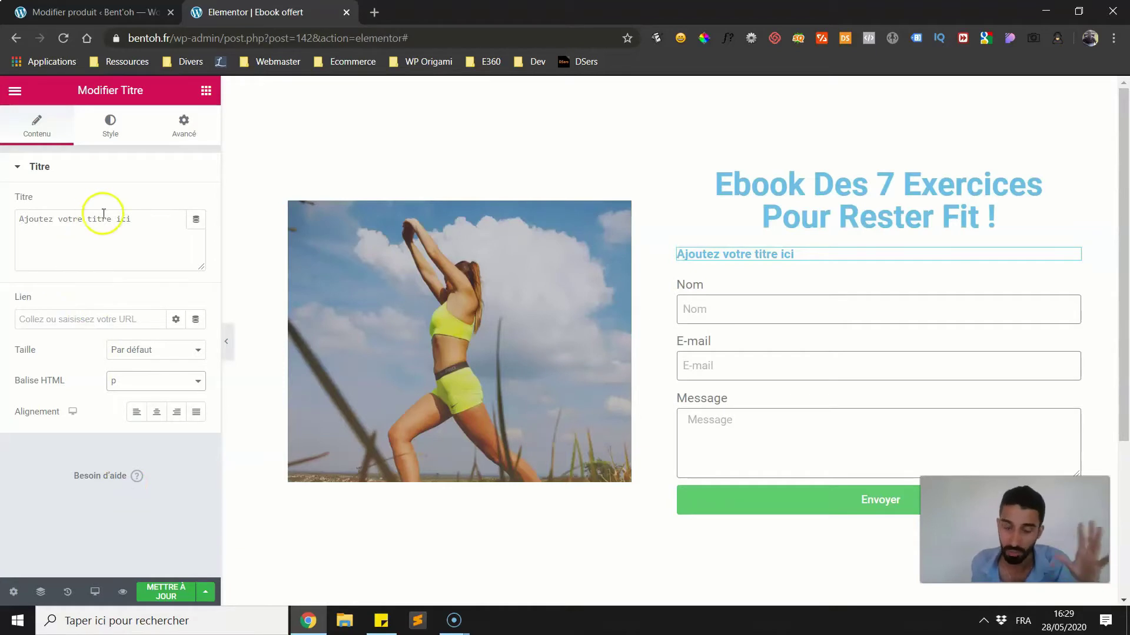
triple_click(146, 221)
left_click_drag(146, 222, 107, 280)
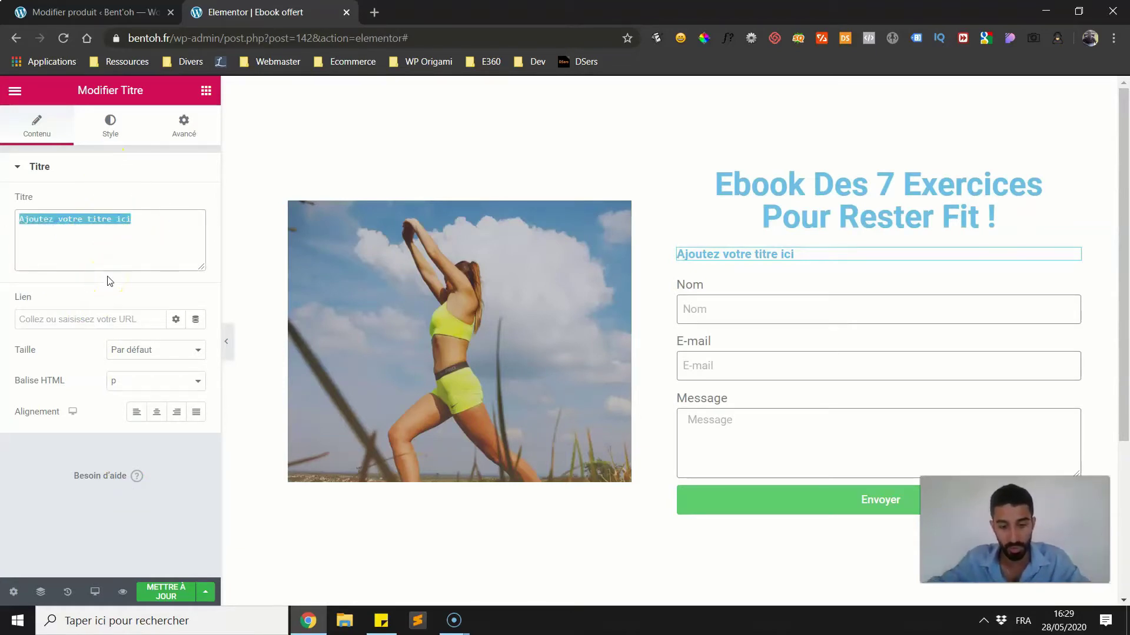
type("Re")
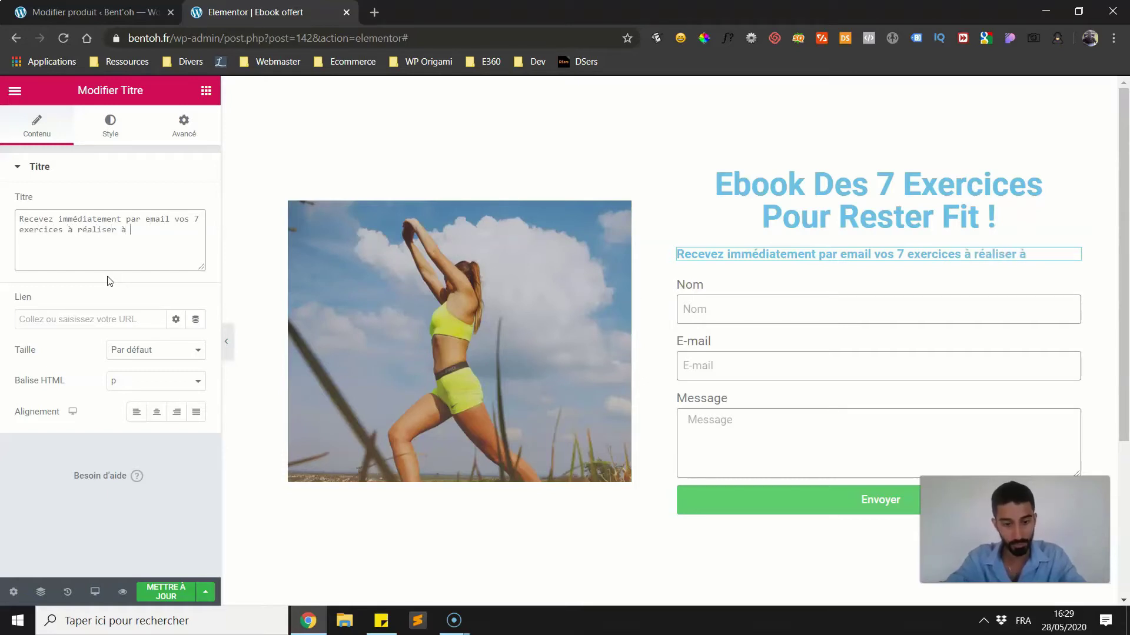
type("n")
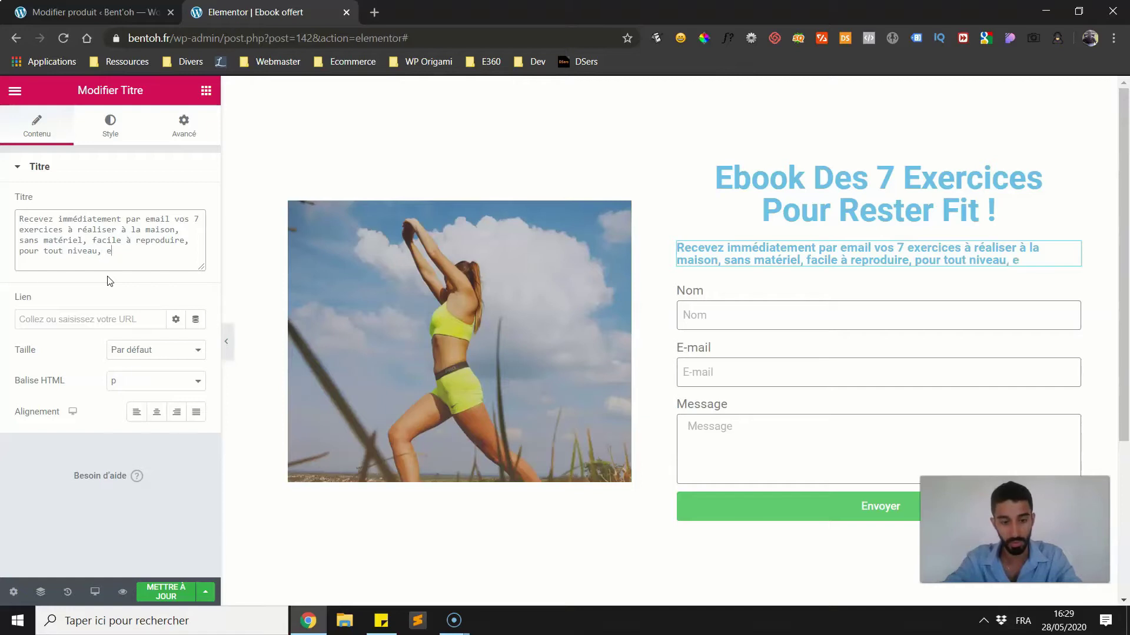
- Complete the second title's sentence with "en seulement 5min de votre temps !"
type("ent 5min")
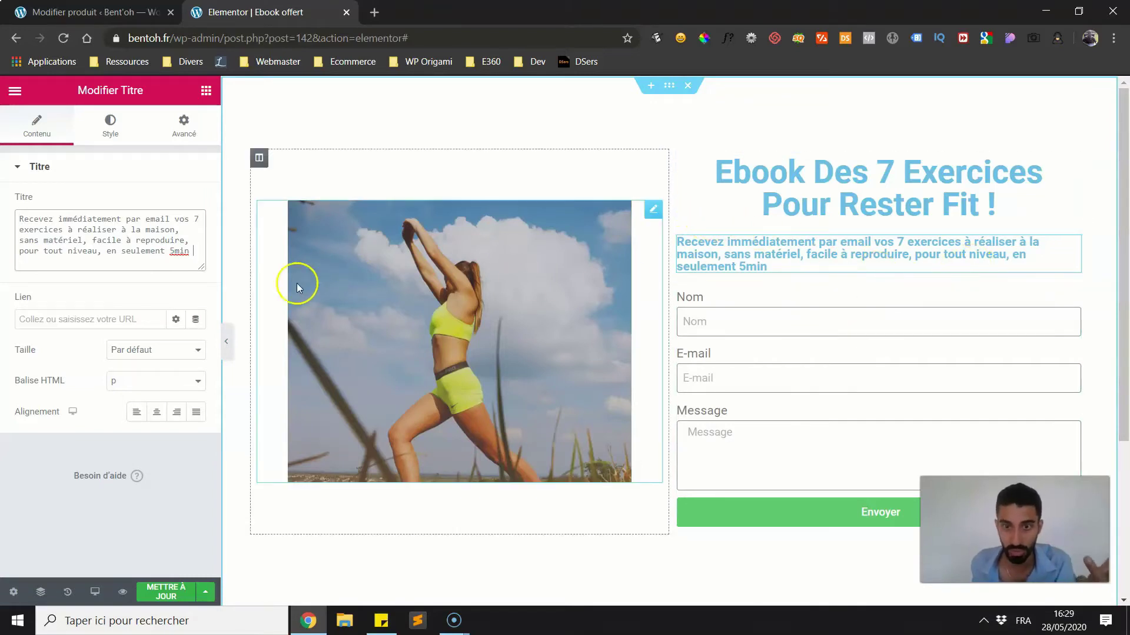
type("e votre temps !")
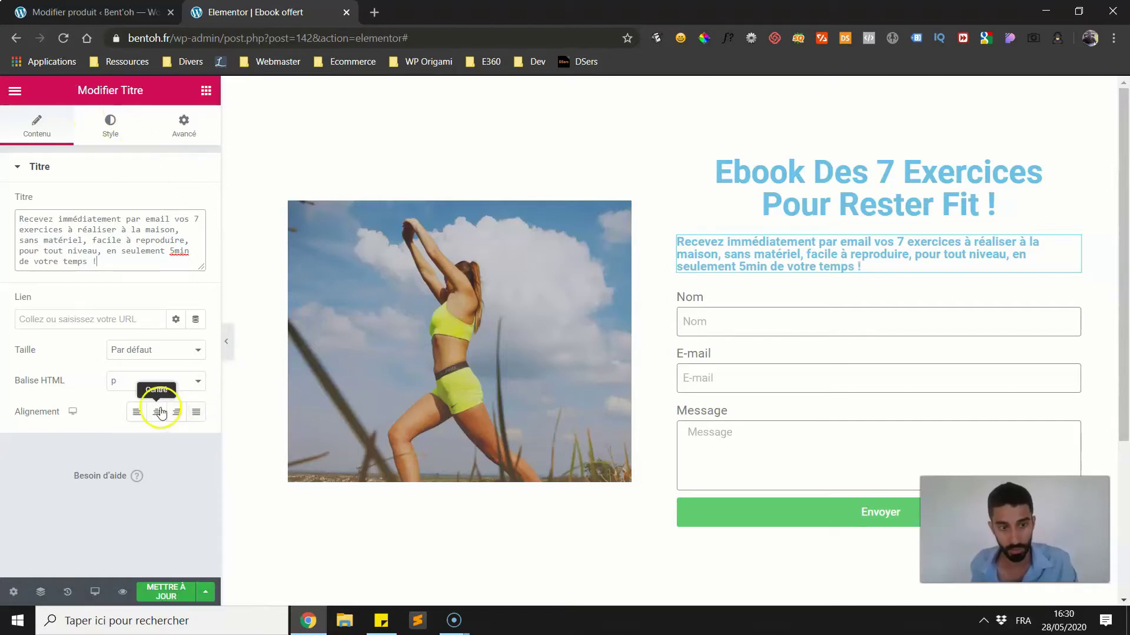
- Set the second title's text color to dark gray
left_click(110, 125)
left_click(171, 208)
mouse_move(114, 297)
left_mouse_down()
mouse_move(58, 356)
mouse_move(76, 348)
left_mouse_up()
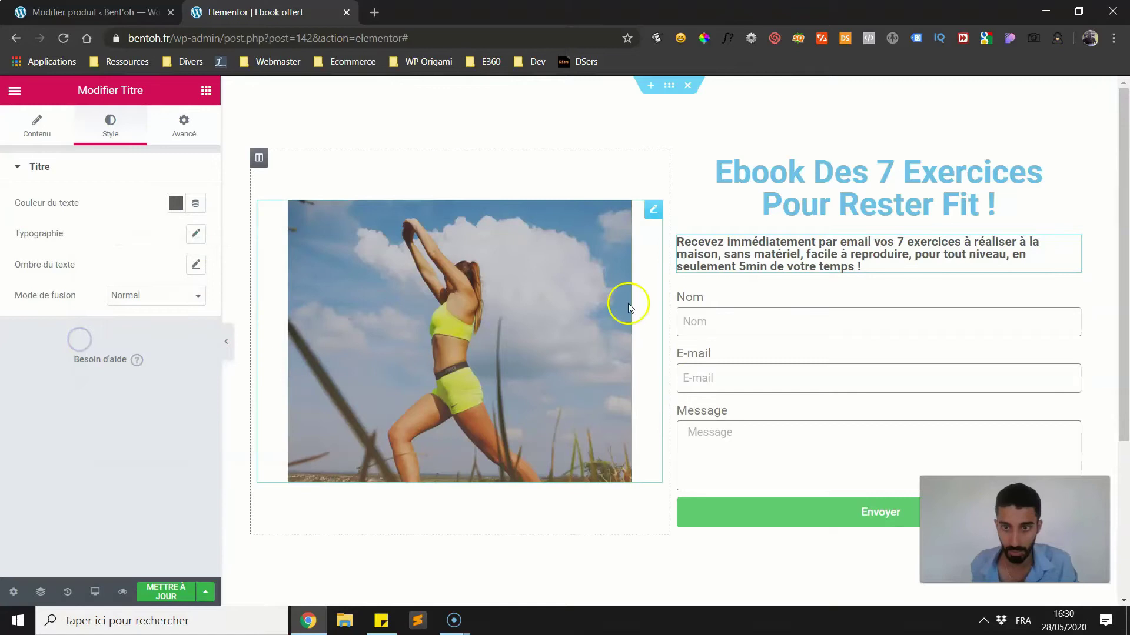
left_click(228, 337)
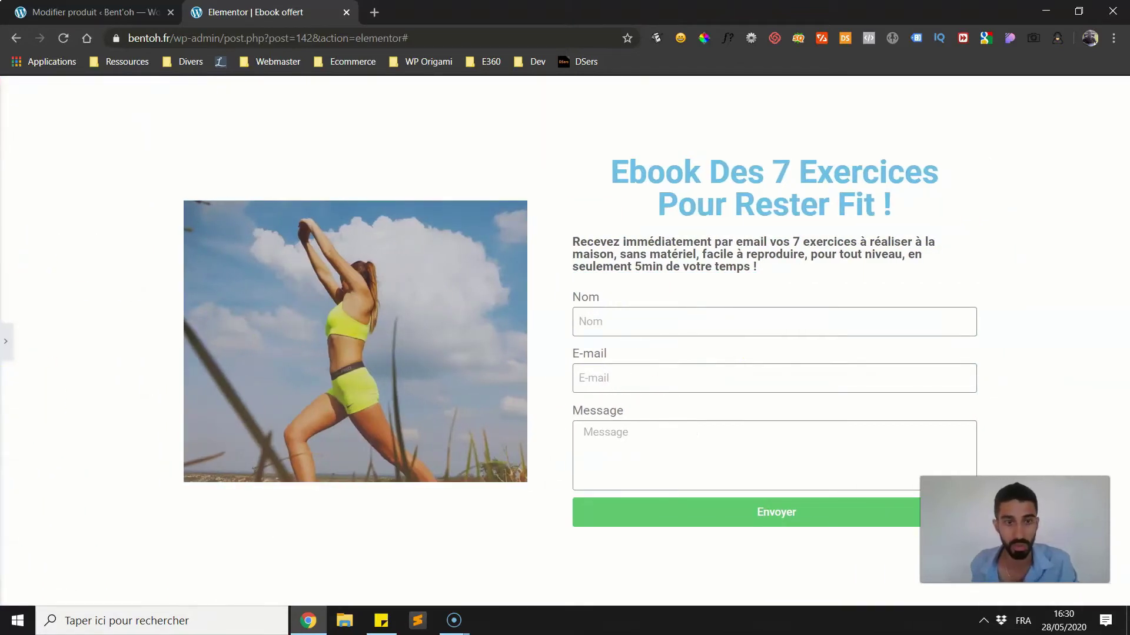
left_click(6, 341)
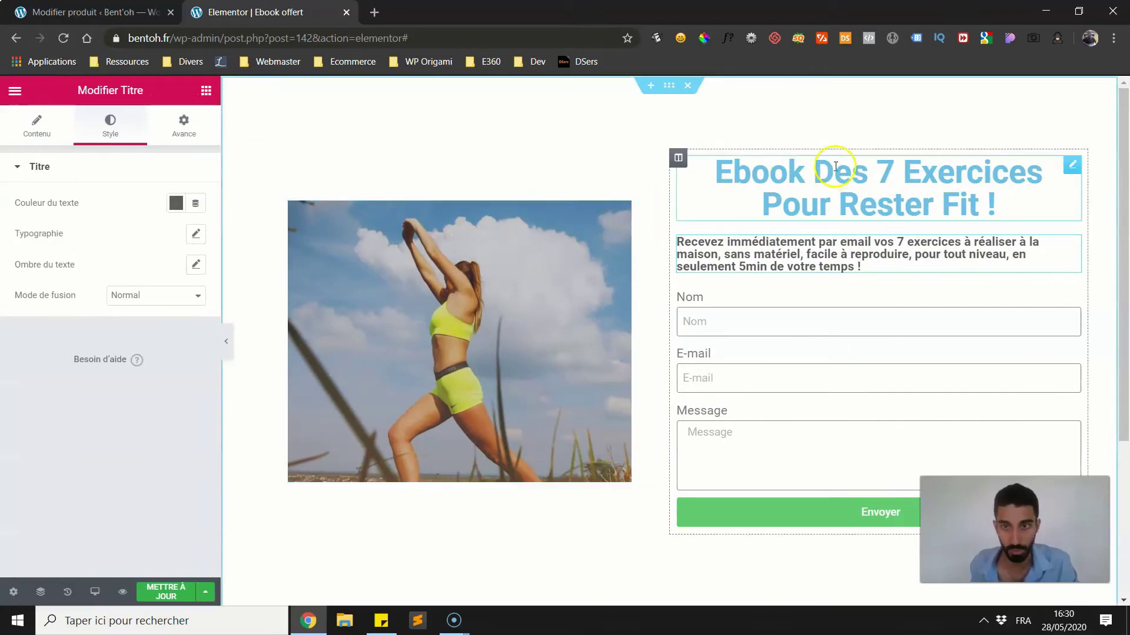
right_click(259, 158)
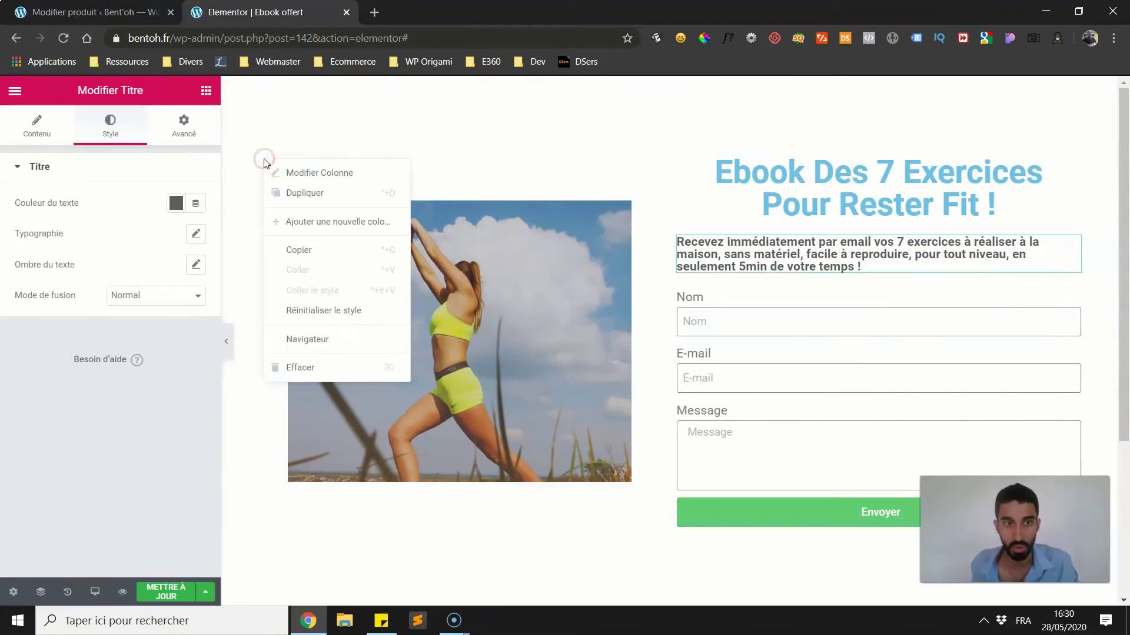
left_click(300, 338)
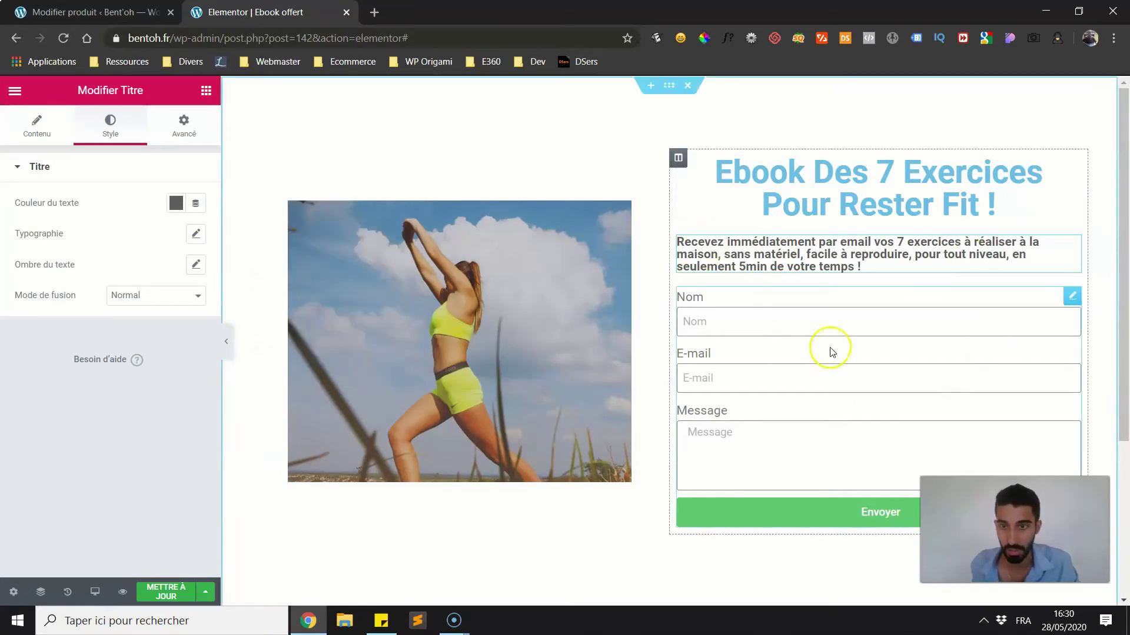
- Remove the Nom and Message fields from the form and hide the field labels
left_click(1072, 297)
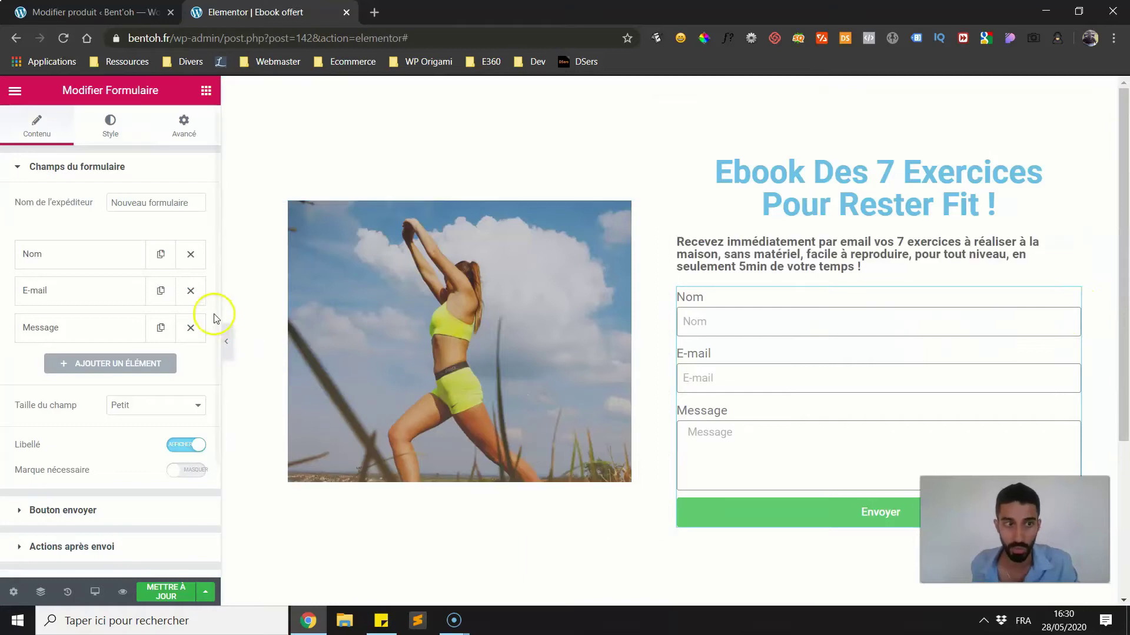
left_click(194, 254)
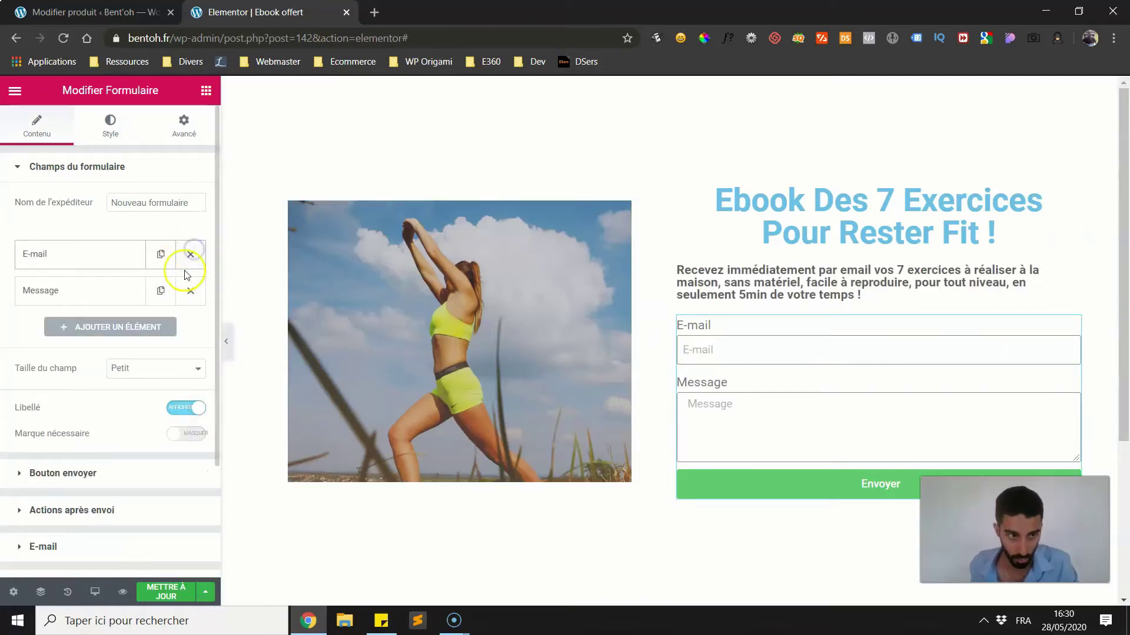
left_click(189, 291)
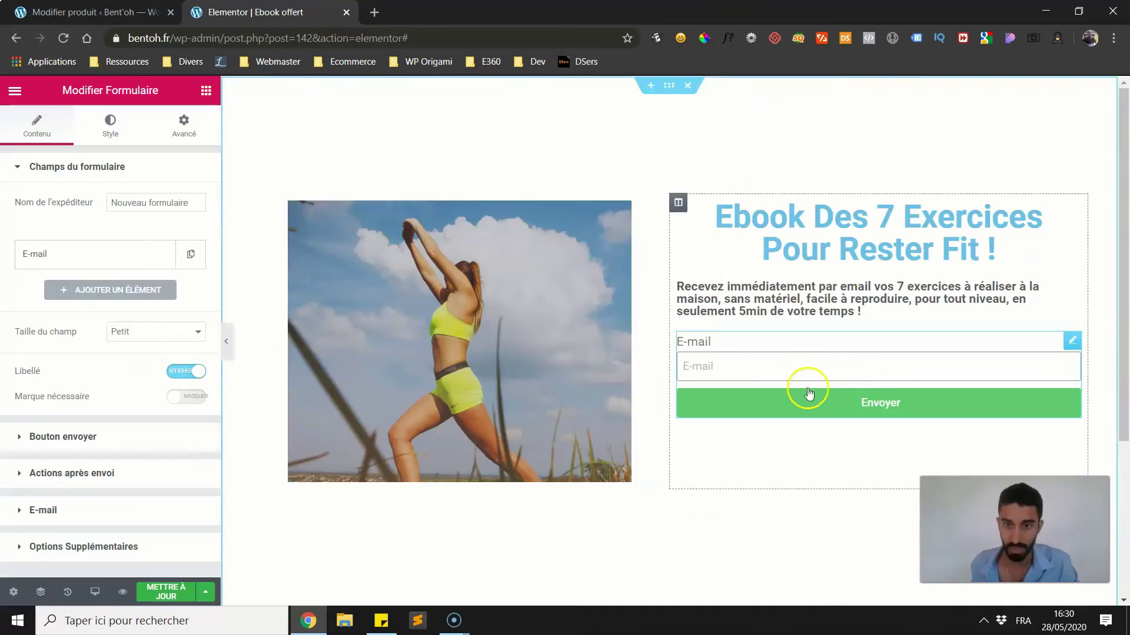
left_click(226, 342)
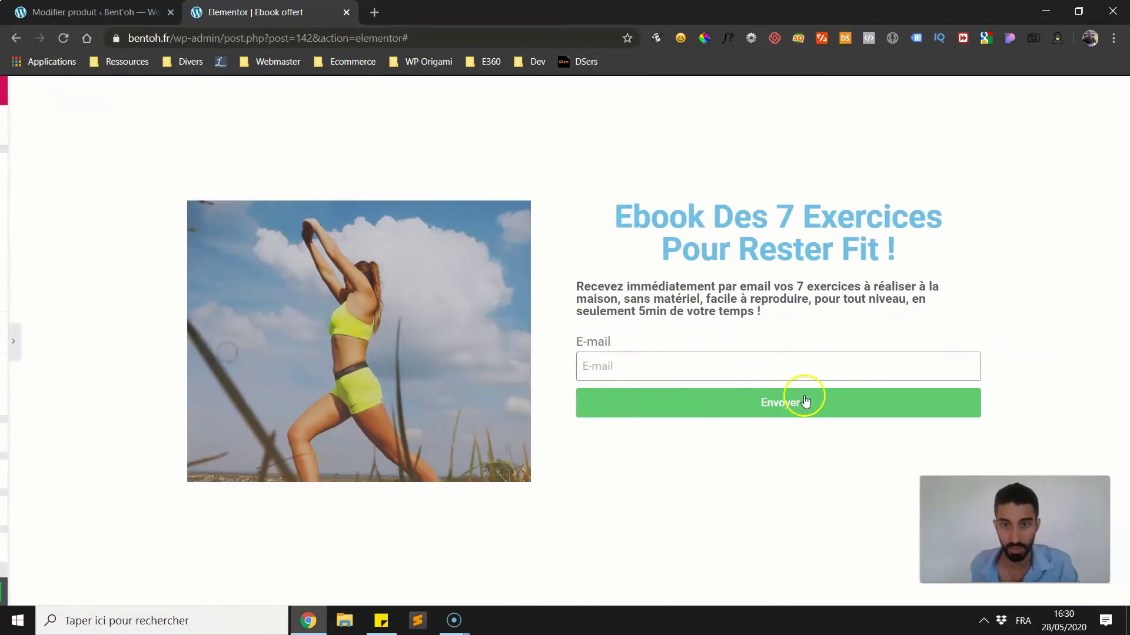
left_click(13, 336)
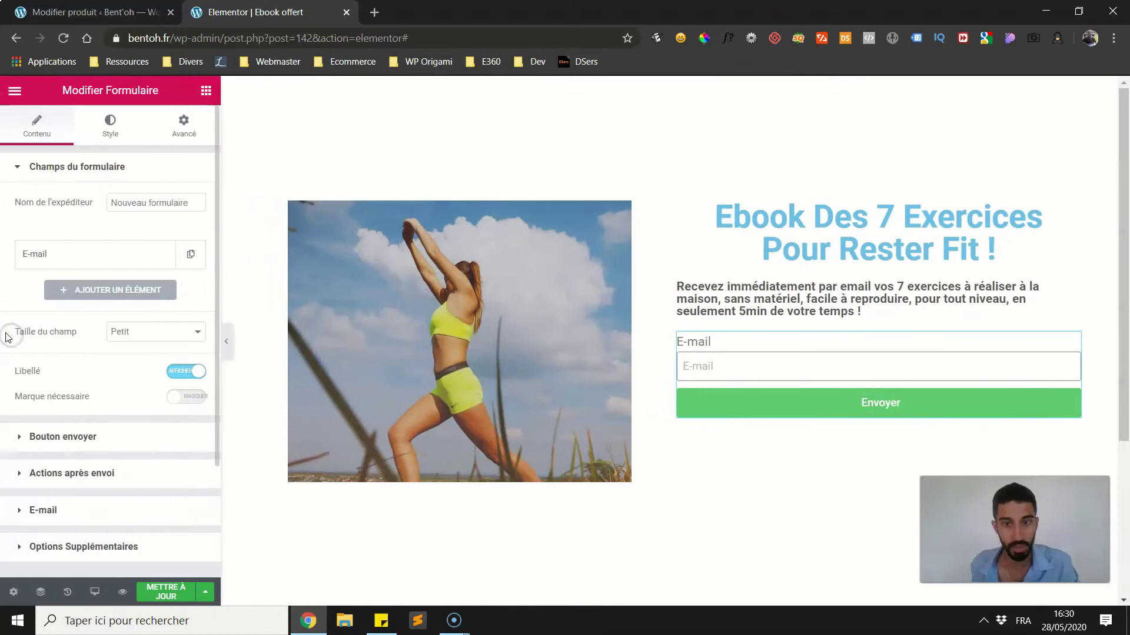
left_click(182, 372)
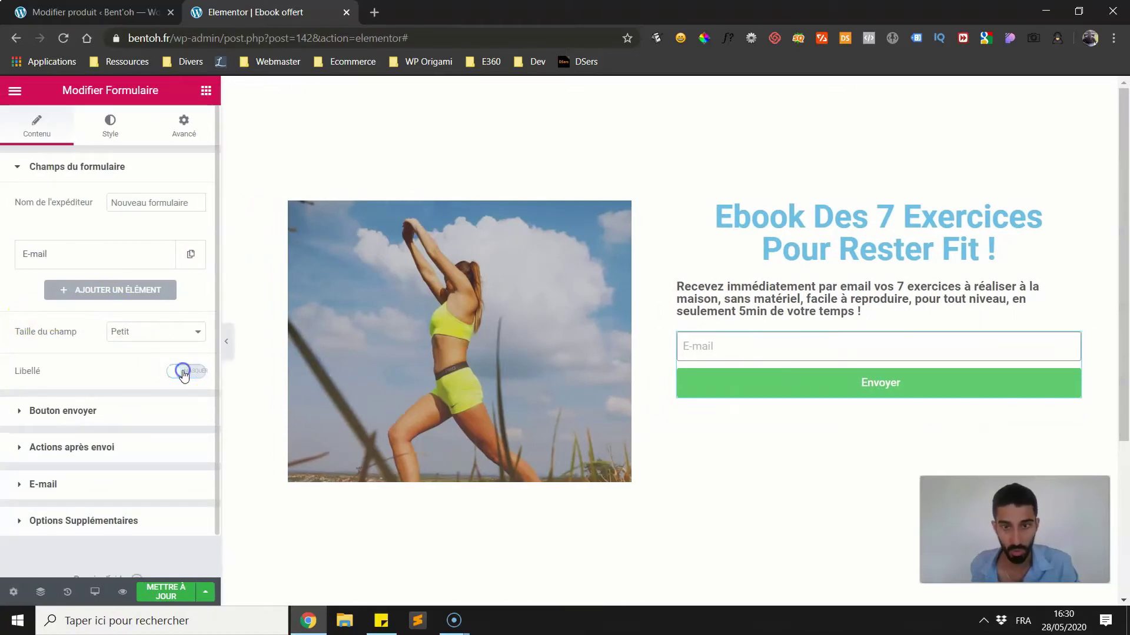
- Set the e-mail field's label to "Votre e-mail" and its placeholder text to "Votre e-mail ici...."
left_click(60, 262)
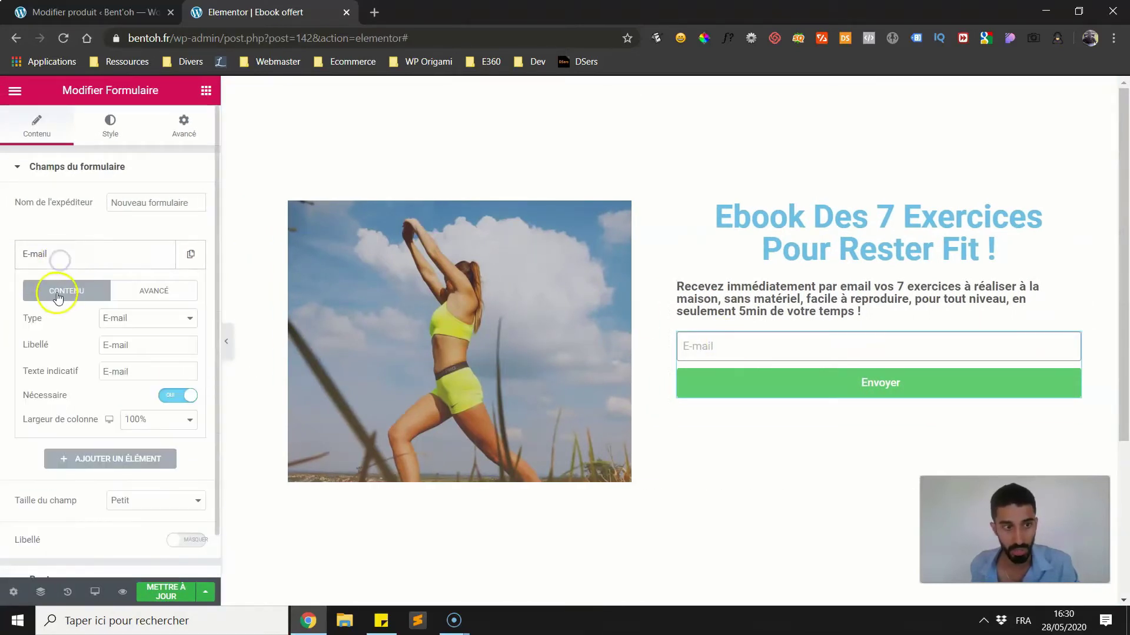
left_click(105, 346)
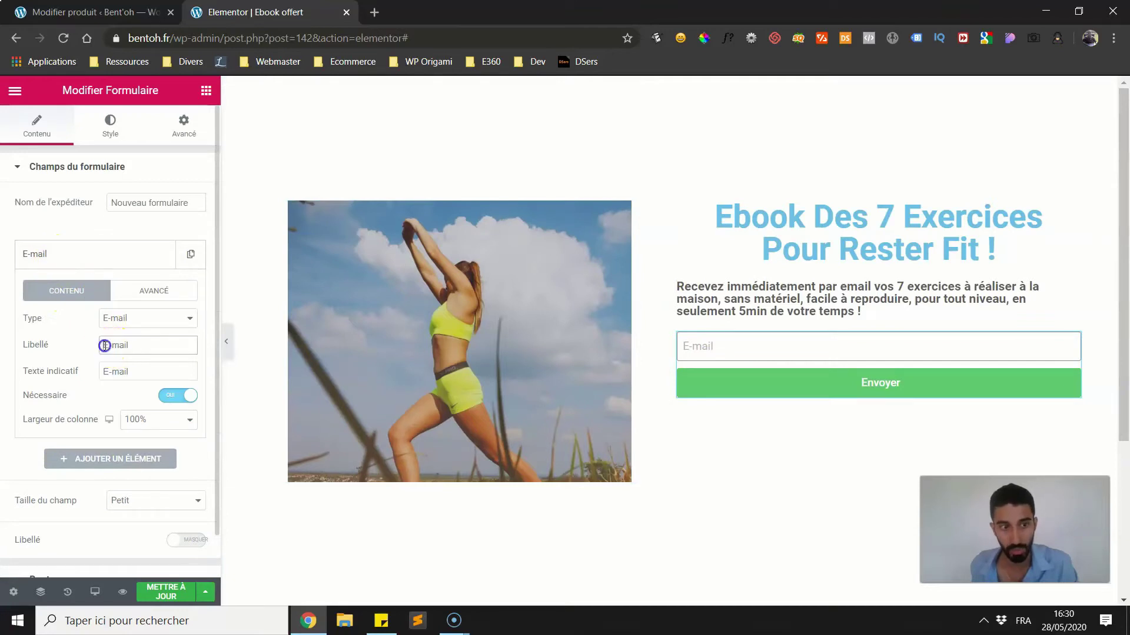
type("Votre e")
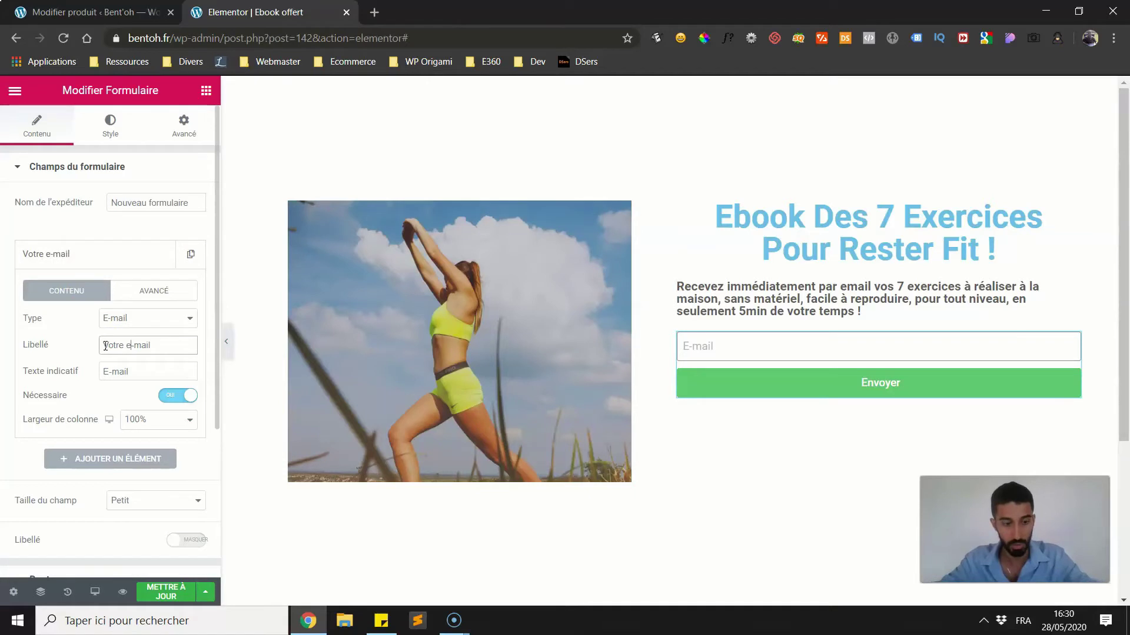
triple_click(106, 346)
key("ctrl+c")
left_click(126, 370)
triple_click(125, 371)
key("ctrl+v")
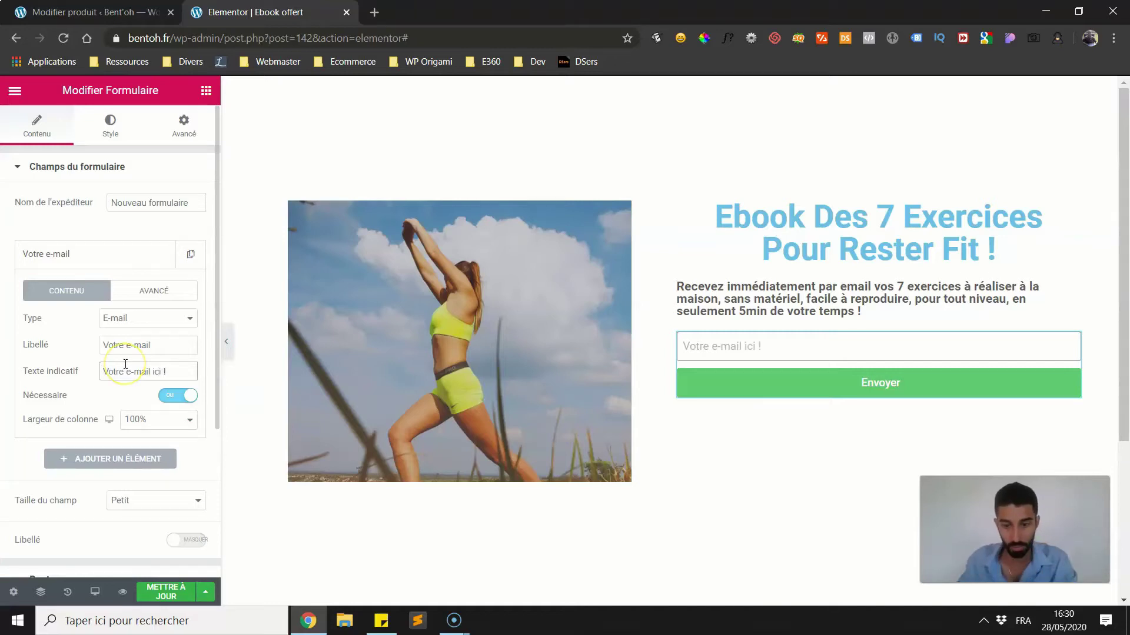
type("ici....")
- Set the e-mail field's column width to 50%
left_click(155, 418)
left_click(136, 501)
left_click(155, 420)
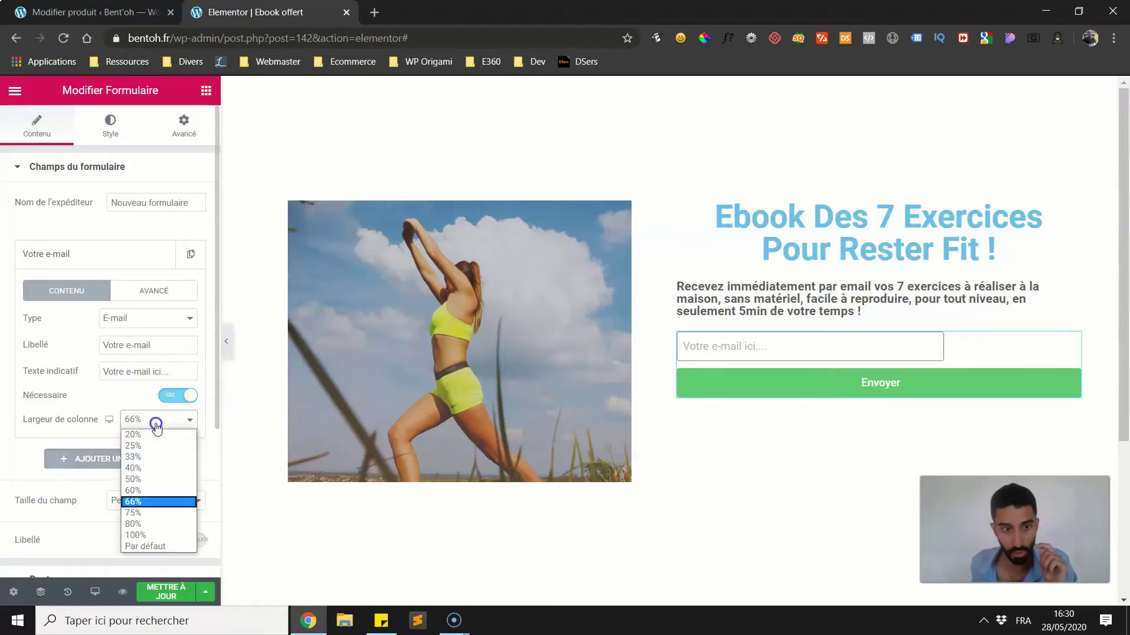
left_click(155, 480)
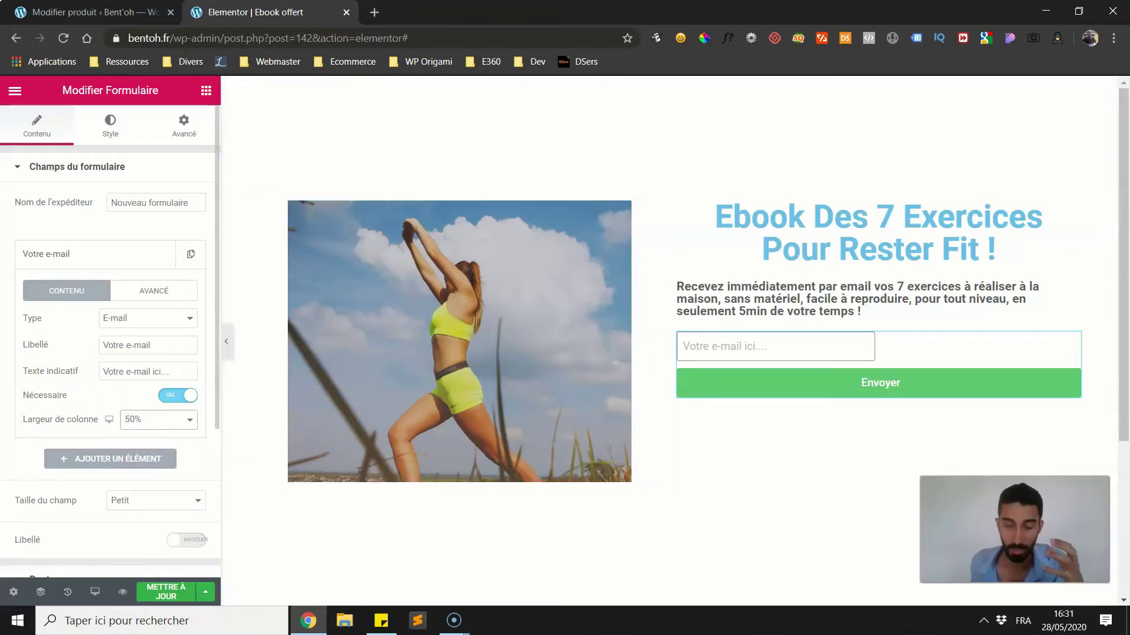
- Change the form's submit button text to "Recevoir mon ebook"
scroll(45, 328, "down", 2)
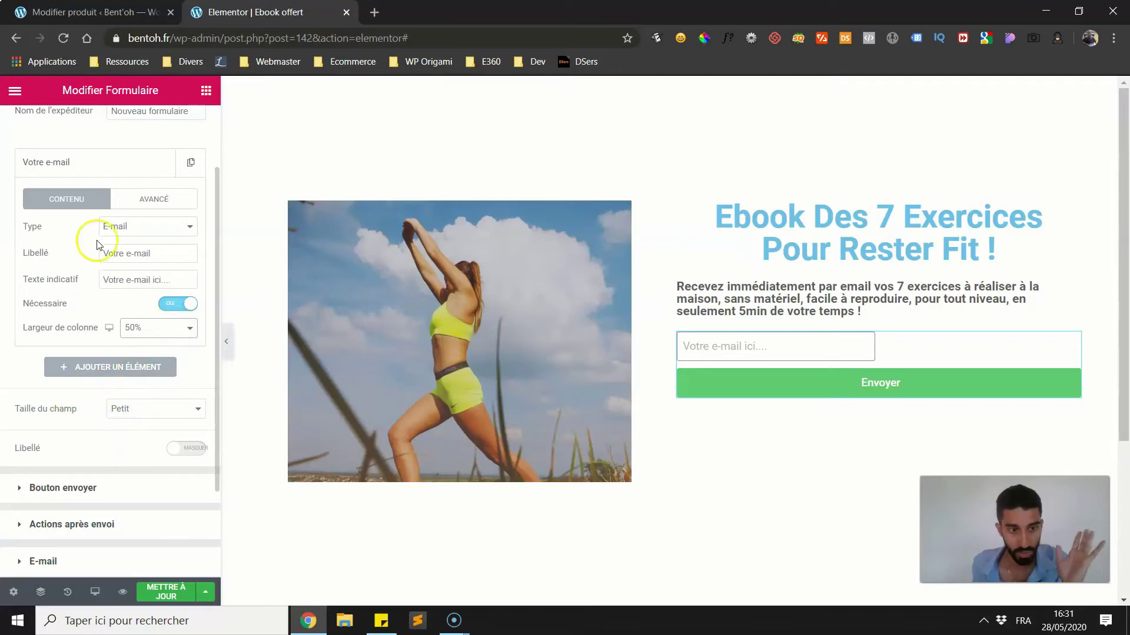
scroll(95, 235, "up", 2)
left_click(93, 170)
left_click(75, 202)
left_click_drag(154, 240, 33, 252)
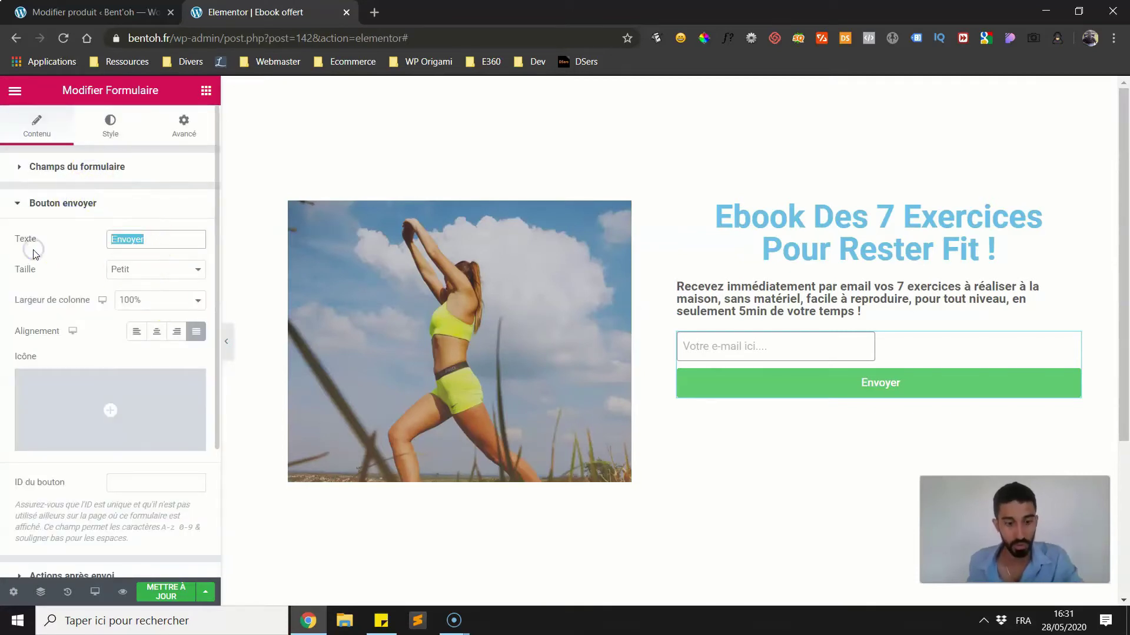
type("Recevoir mon ebook")
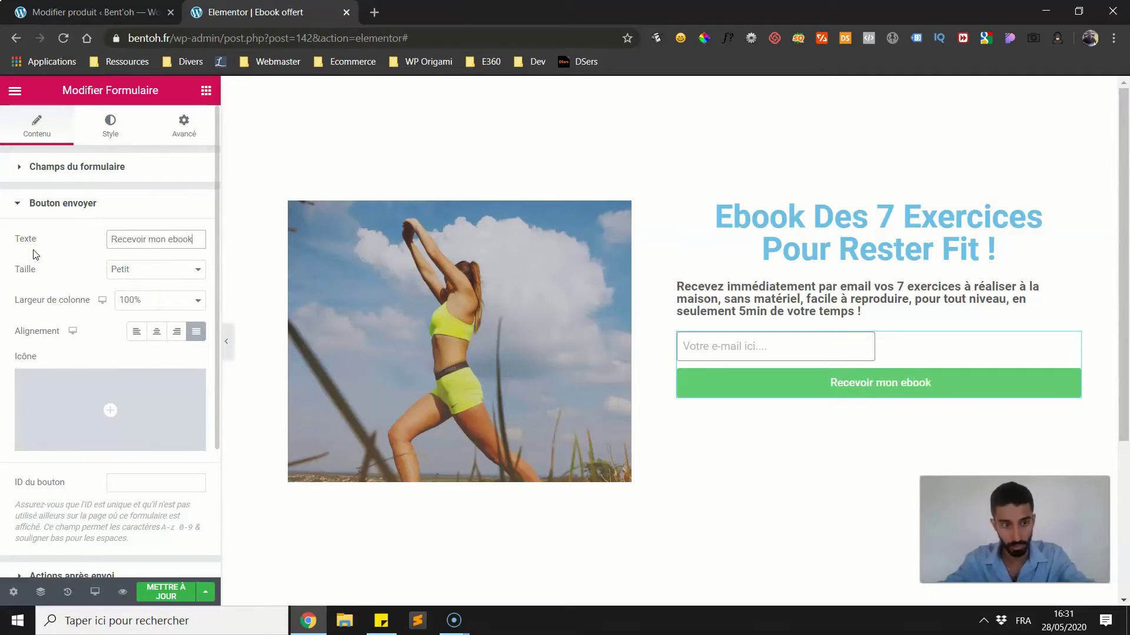
- Set the submit button's column width to 50% with justified alignment
left_click(137, 301)
left_click(133, 360)
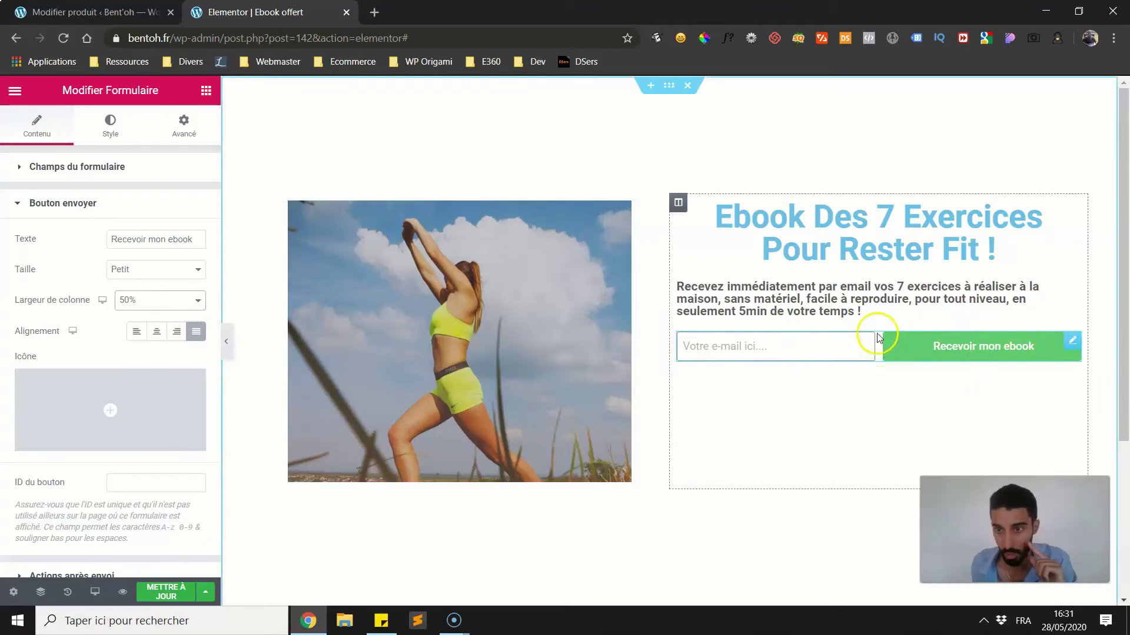
left_click(156, 333)
left_click(196, 333)
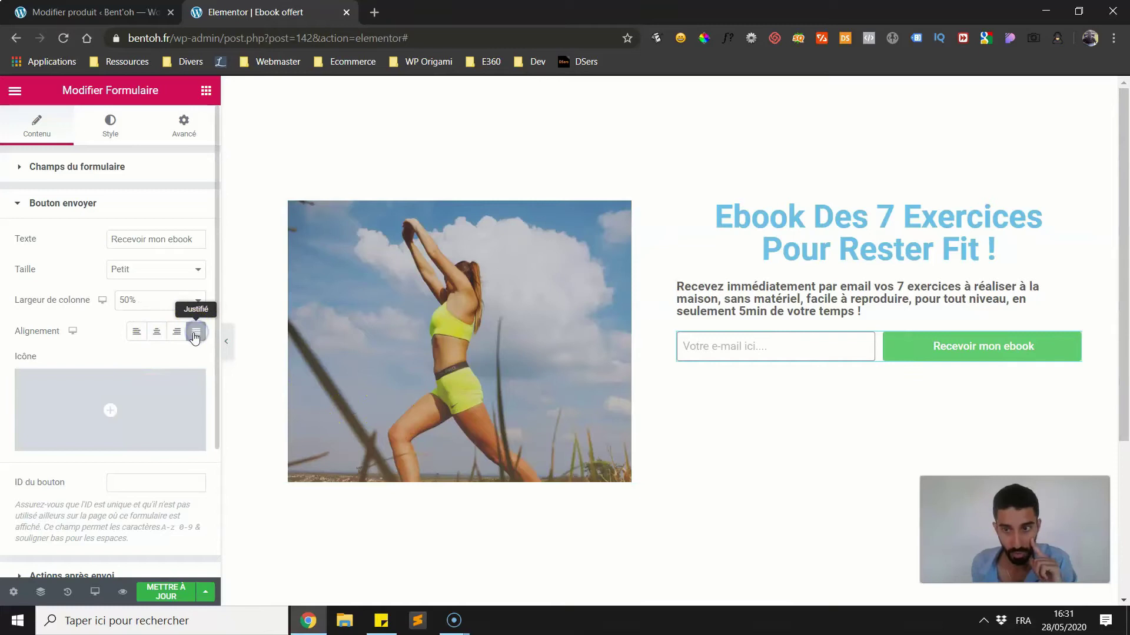
left_click(195, 338)
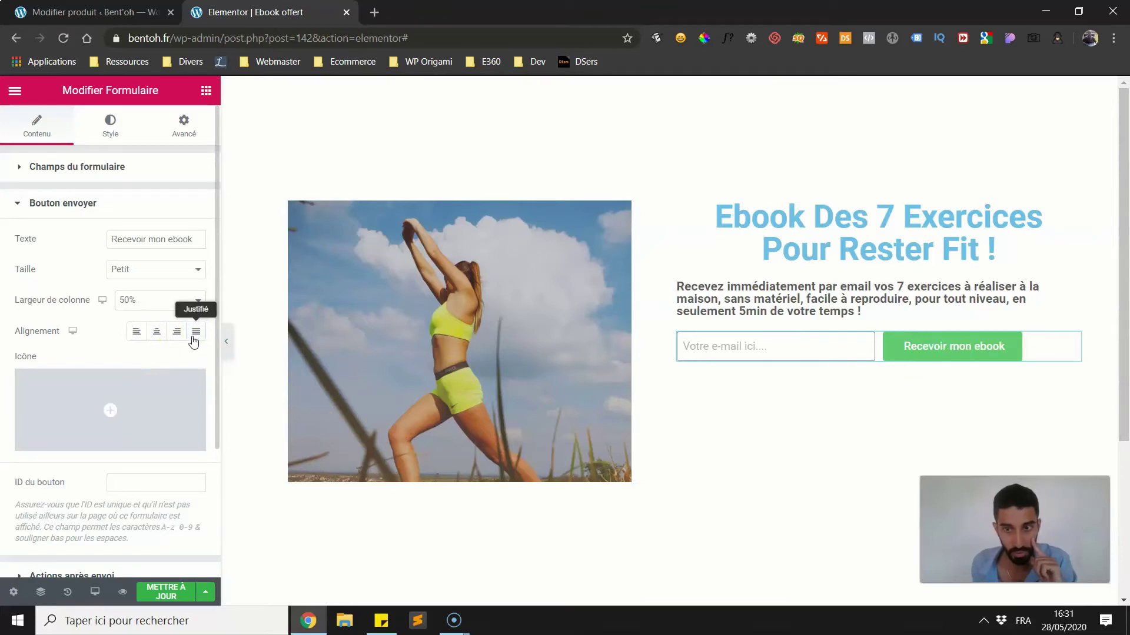
left_click(195, 336)
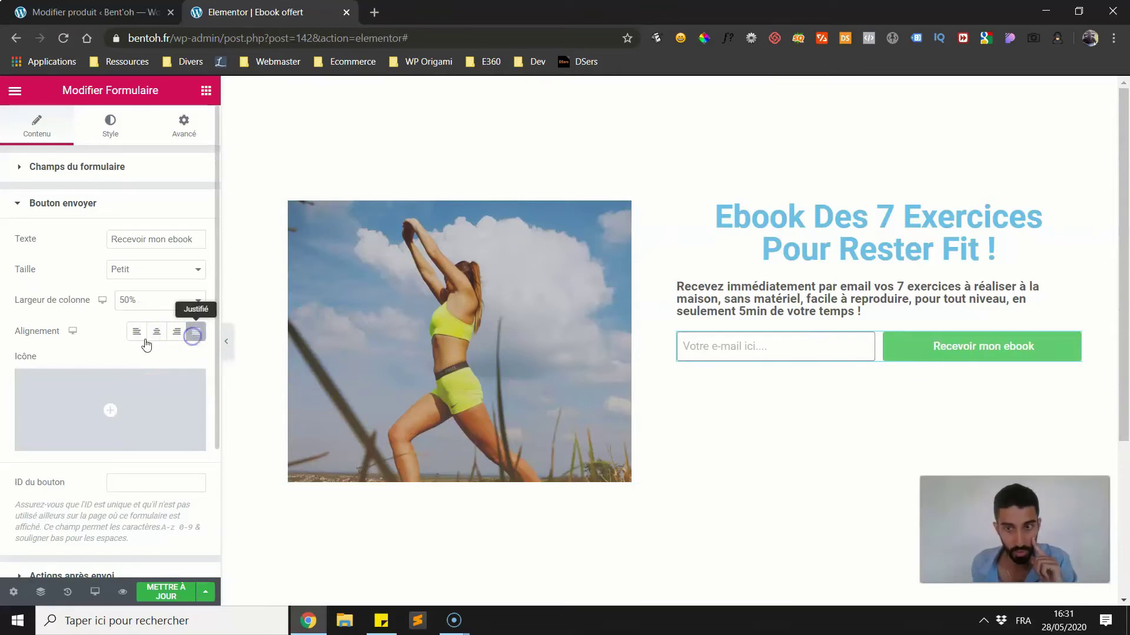
- Add a checkbox field to the form with the option "J'accepte les CGV" and no label
left_click(80, 180)
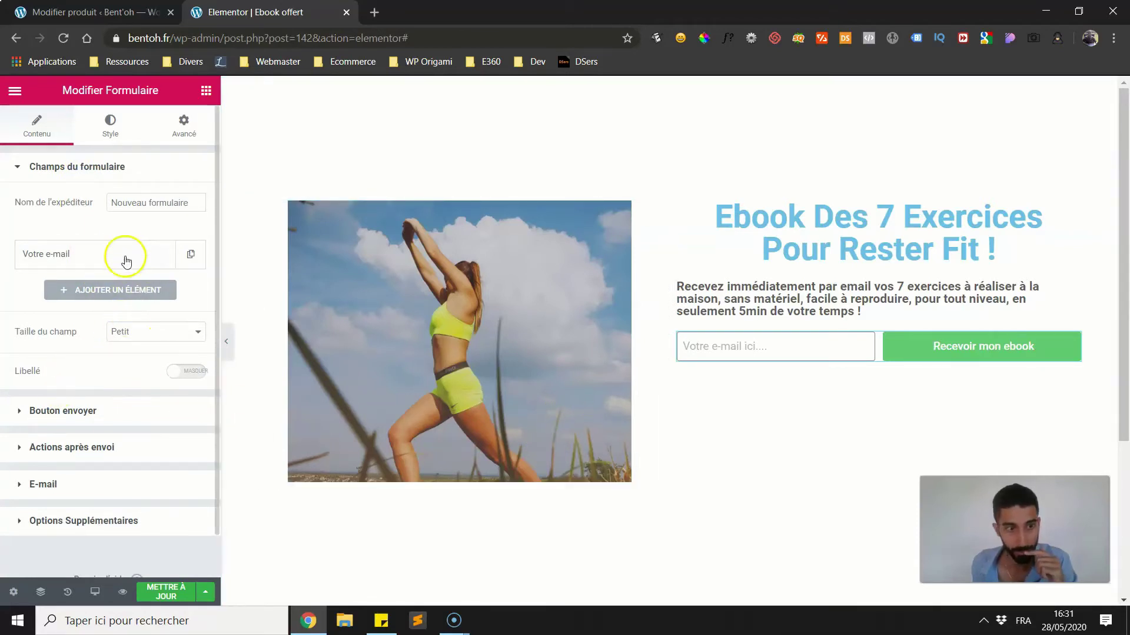
left_click(112, 290)
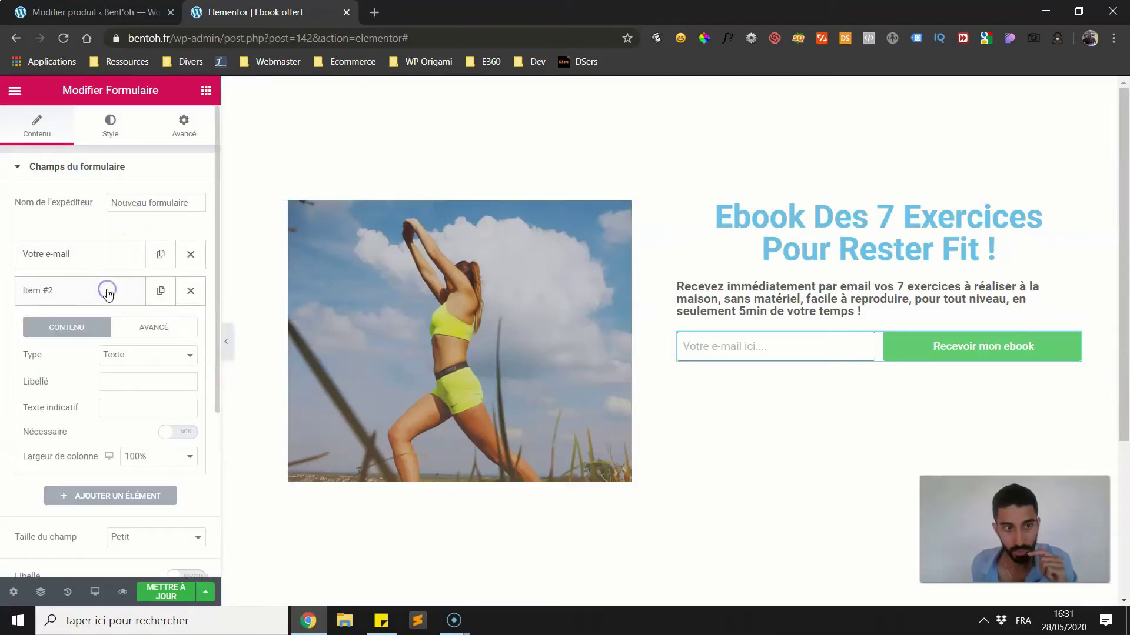
left_click(142, 356)
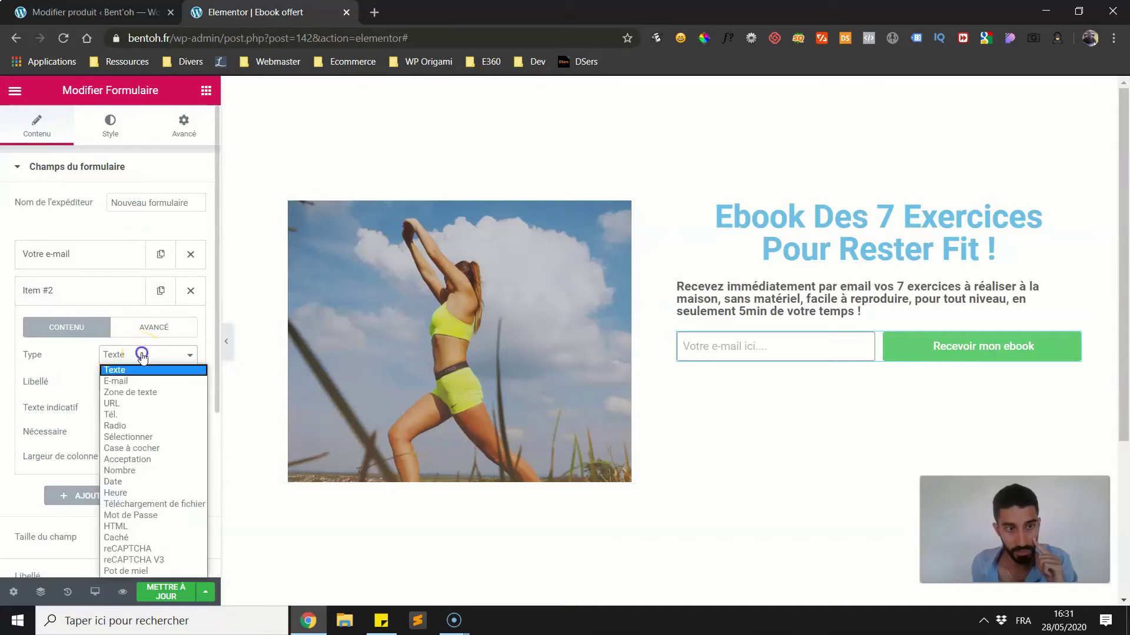
left_click(130, 447)
left_click(114, 385)
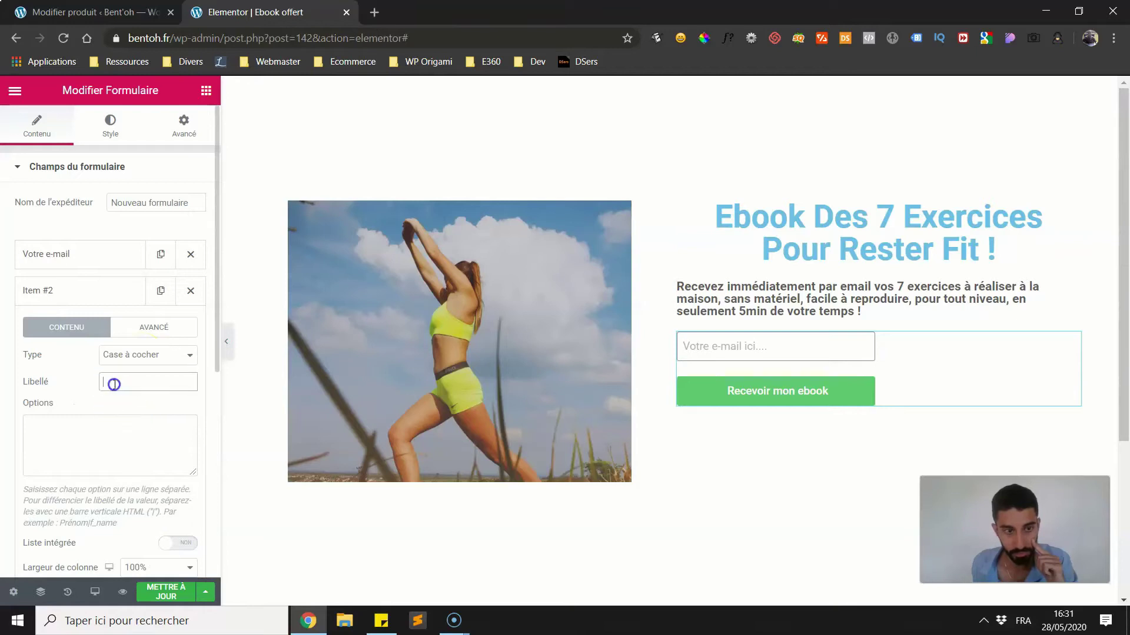
left_click(91, 431)
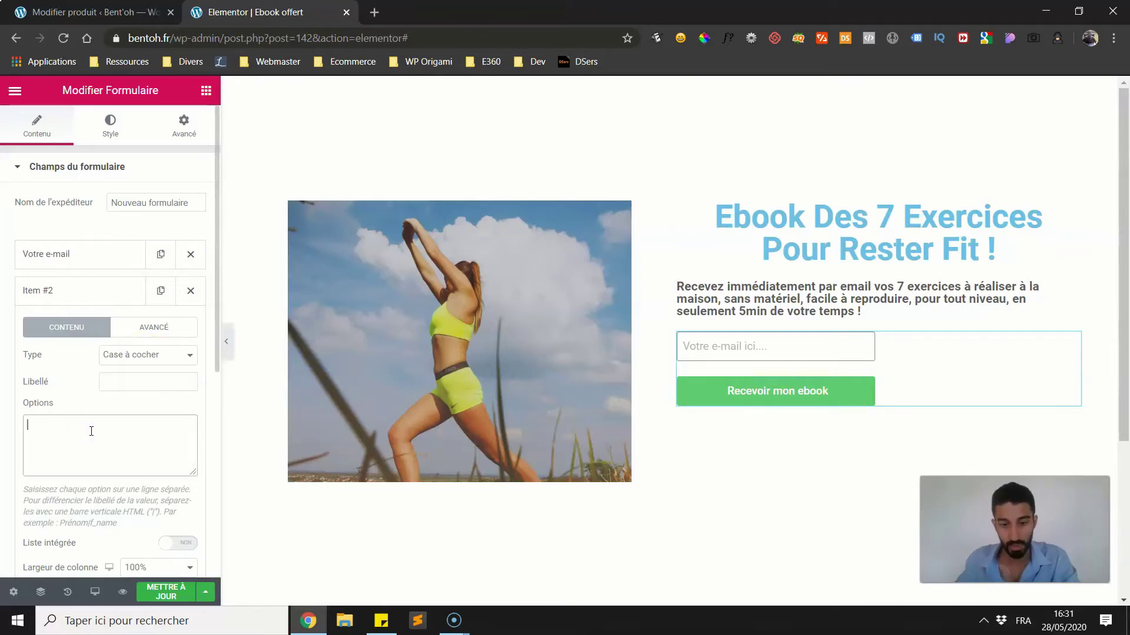
type("Je")
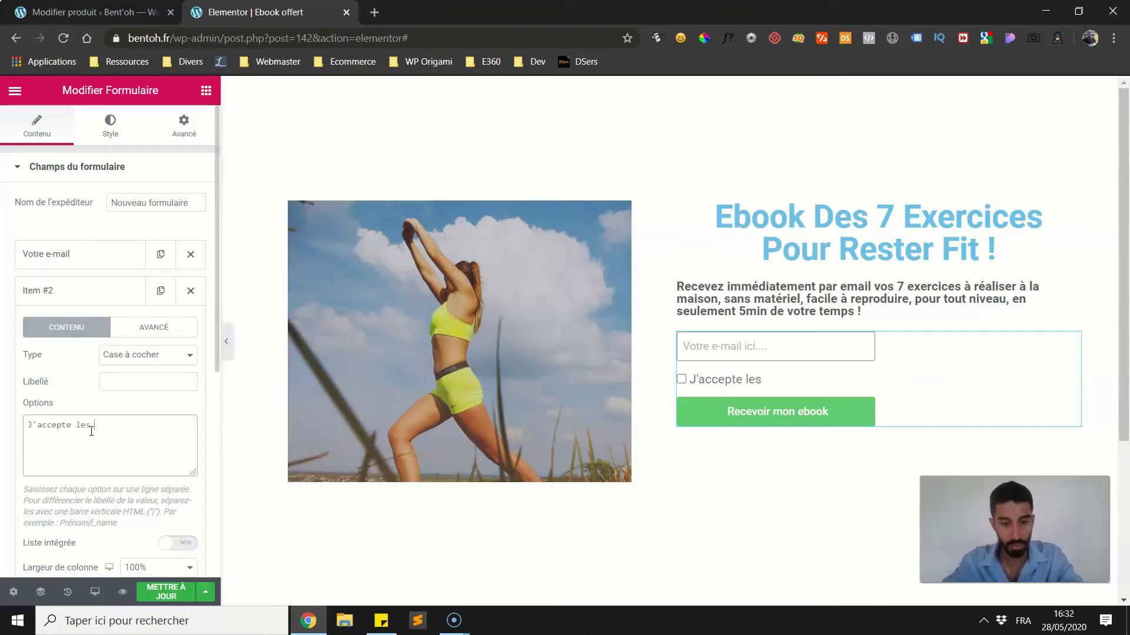
scroll(88, 369, "down", 3)
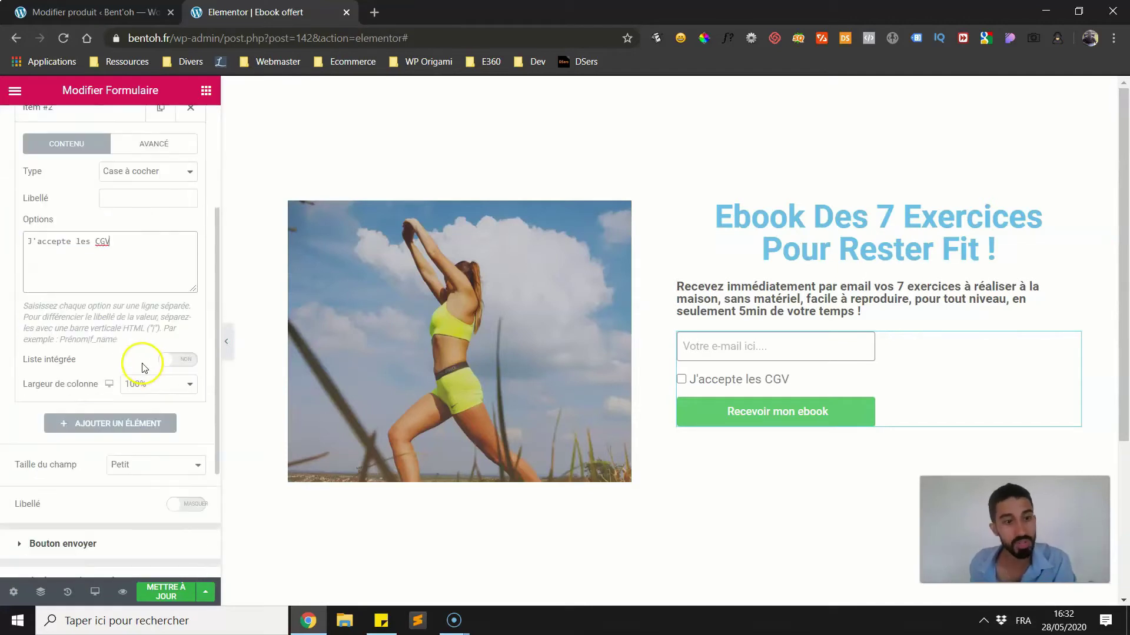
scroll(156, 394, "up", 3)
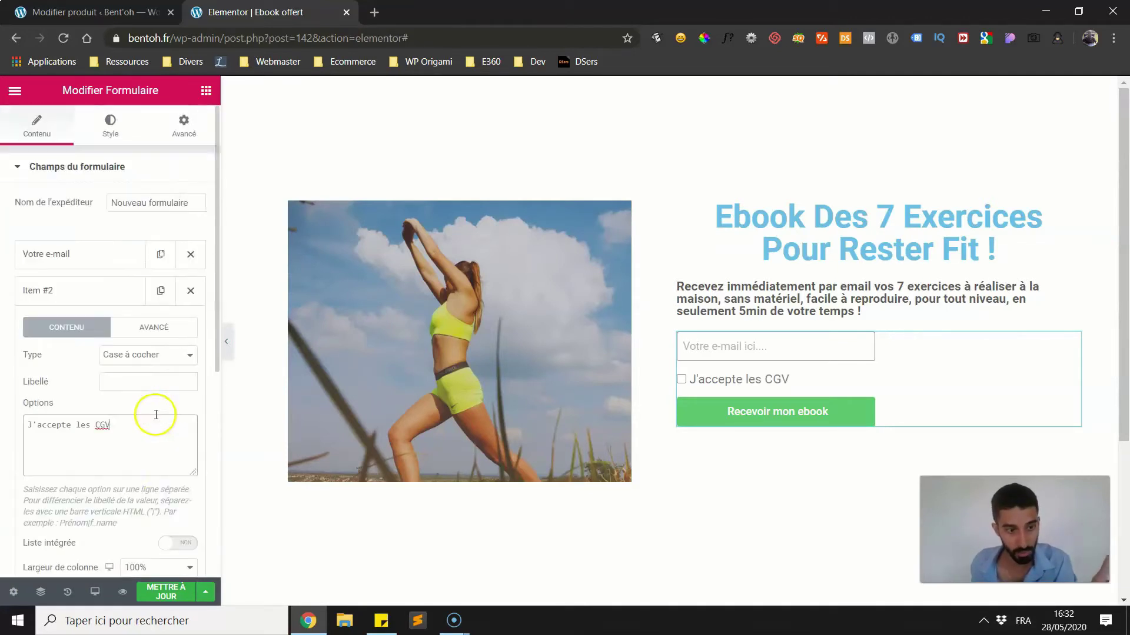
scroll(147, 406, "down", 2)
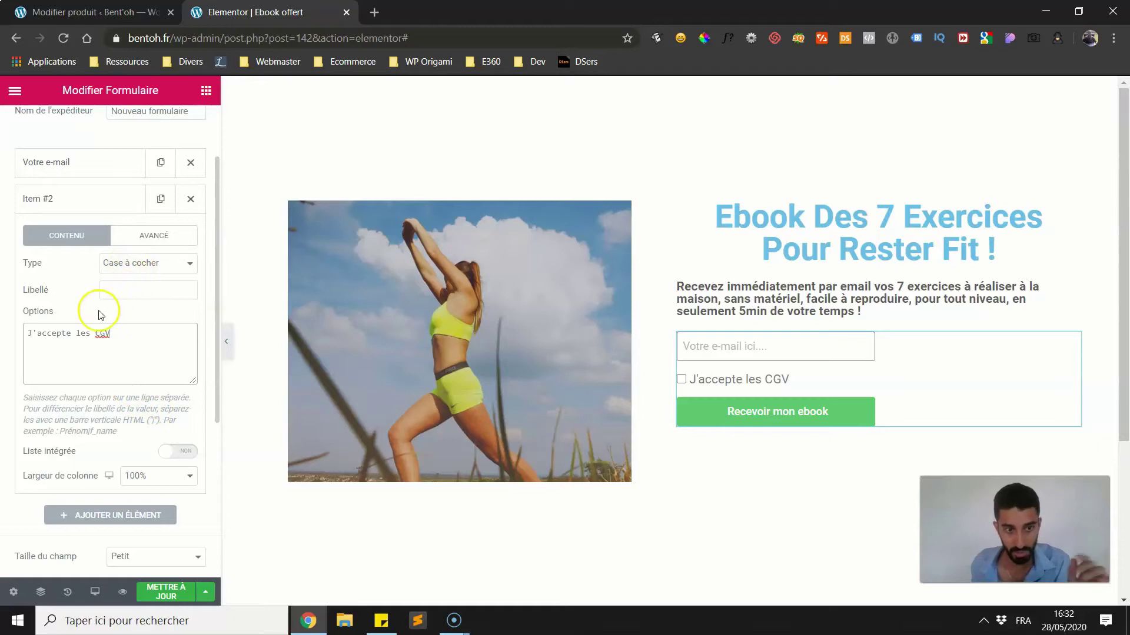
scroll(91, 322, "down", 3)
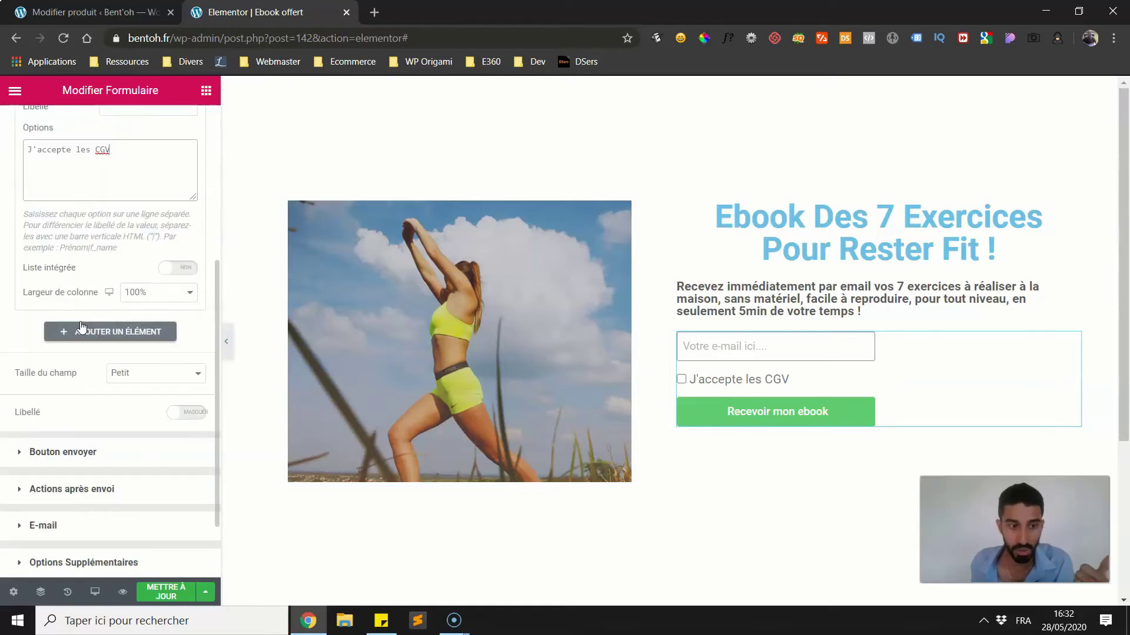
scroll(147, 341, "up", 2)
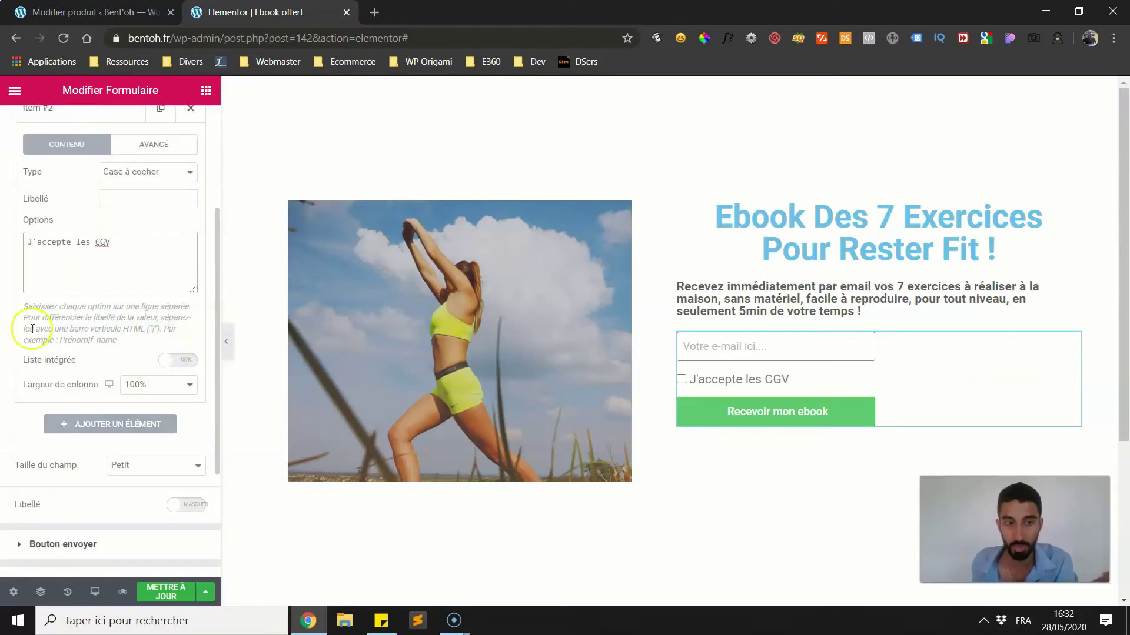
scroll(32, 329, "up", 3)
- Replace the checkbox field with a required Acceptation field whose acceptance text is "dvsdfbdsf"
left_click(120, 294)
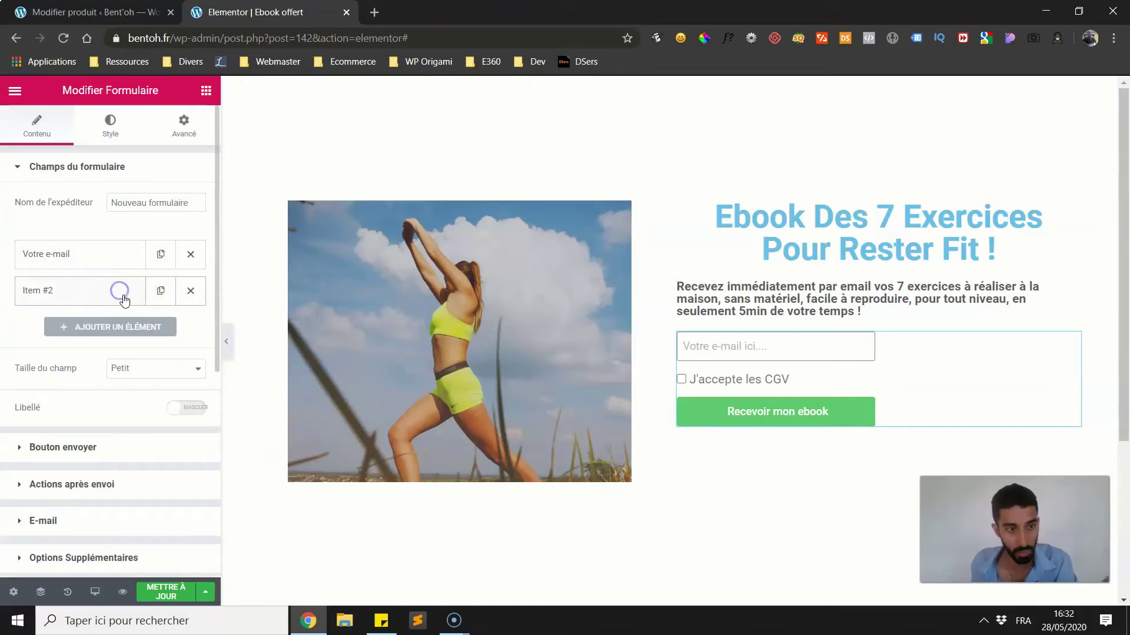
left_click(116, 327)
left_click(146, 391)
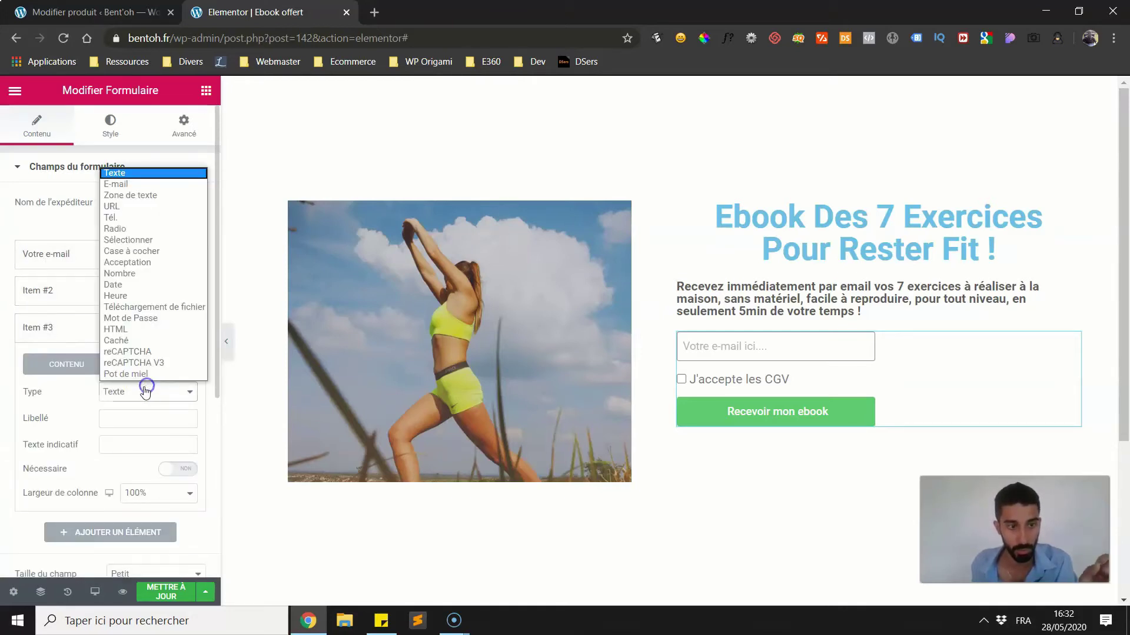
left_click(134, 266)
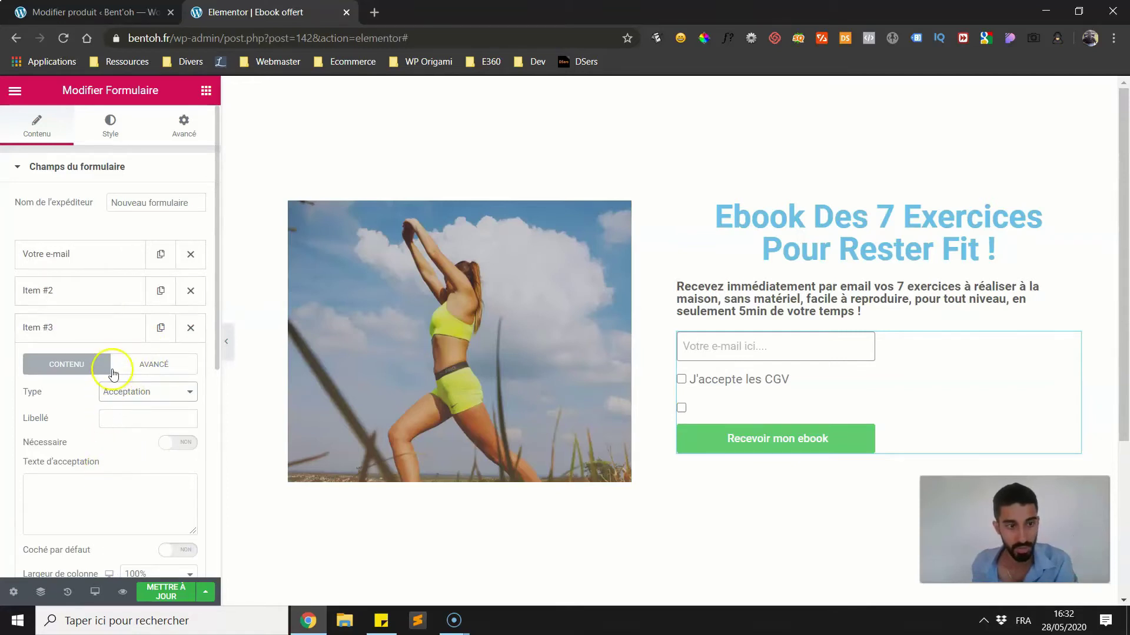
left_click(190, 291)
left_click(94, 442)
type("dvsdfbdsf")
left_click(176, 406)
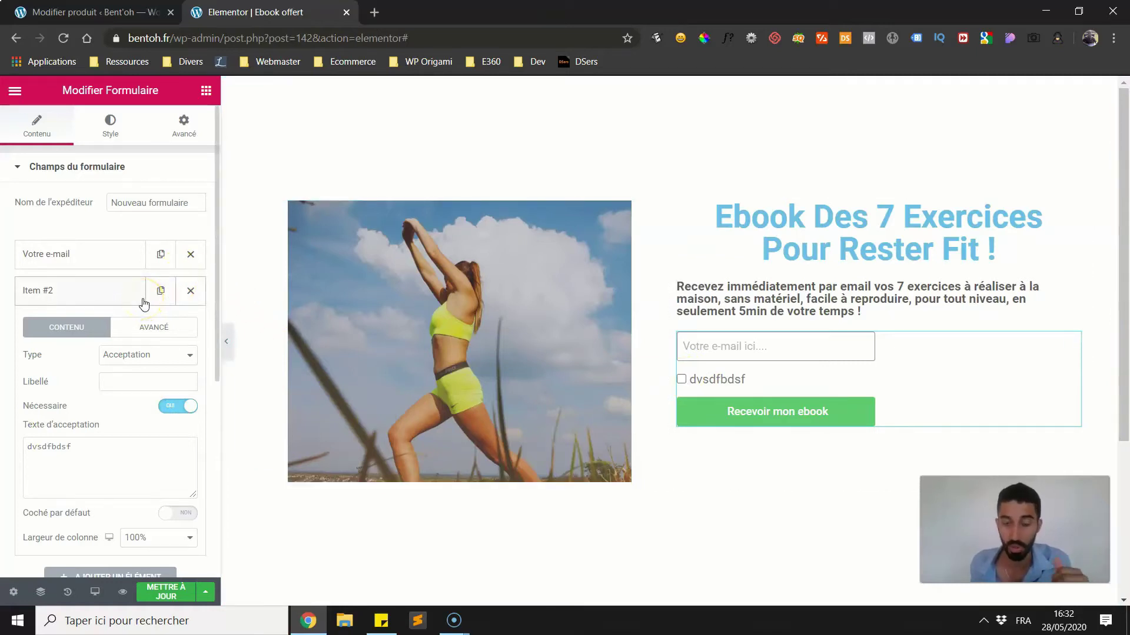
- Remove the acceptance field from the form, then update the page and reload the editor
left_click(190, 292)
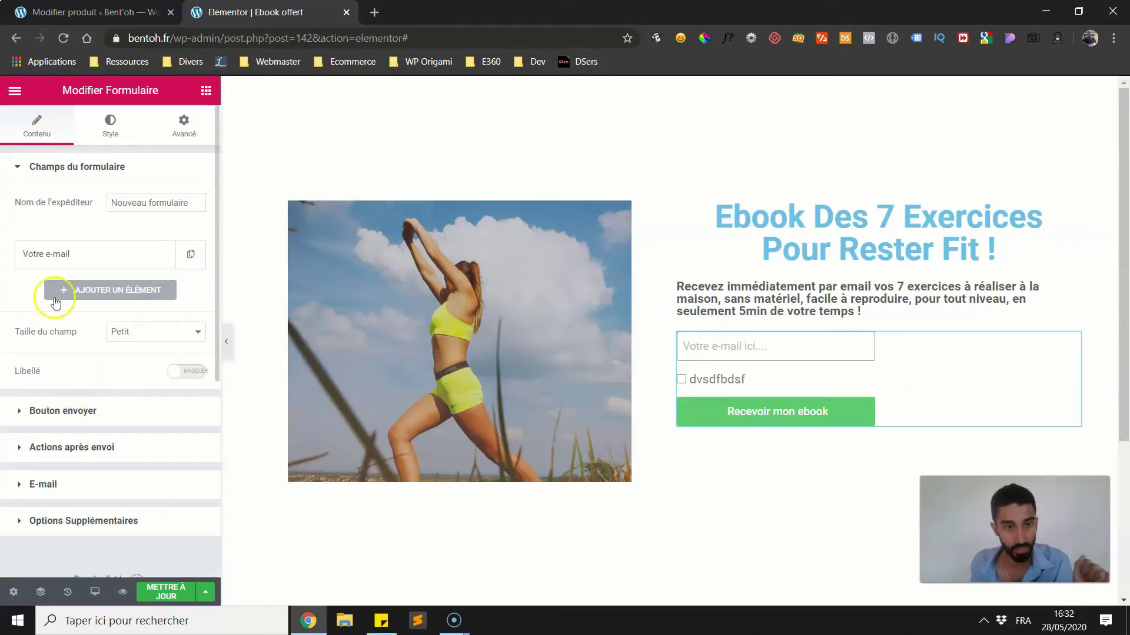
left_click(779, 410)
left_click(738, 346)
left_click(706, 380)
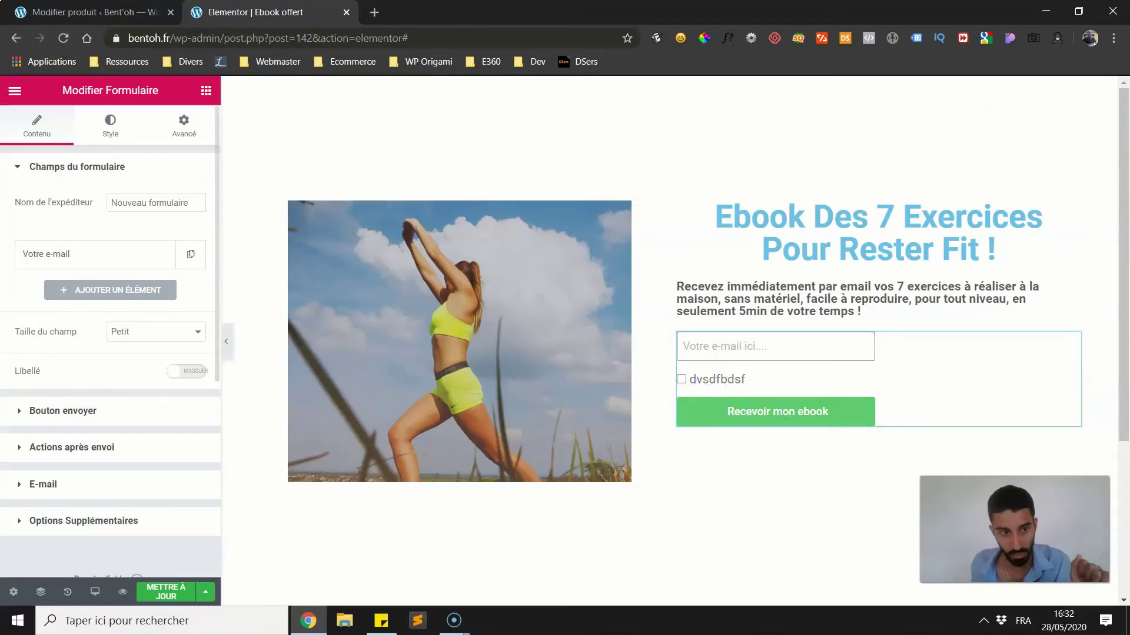
left_click(166, 592)
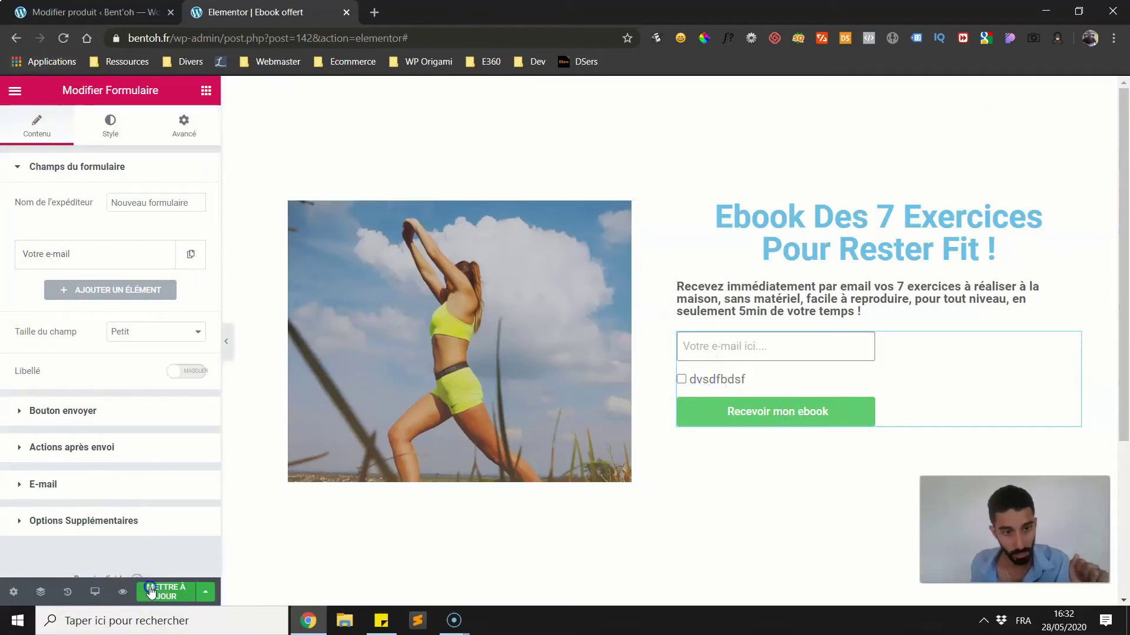
left_click(63, 42)
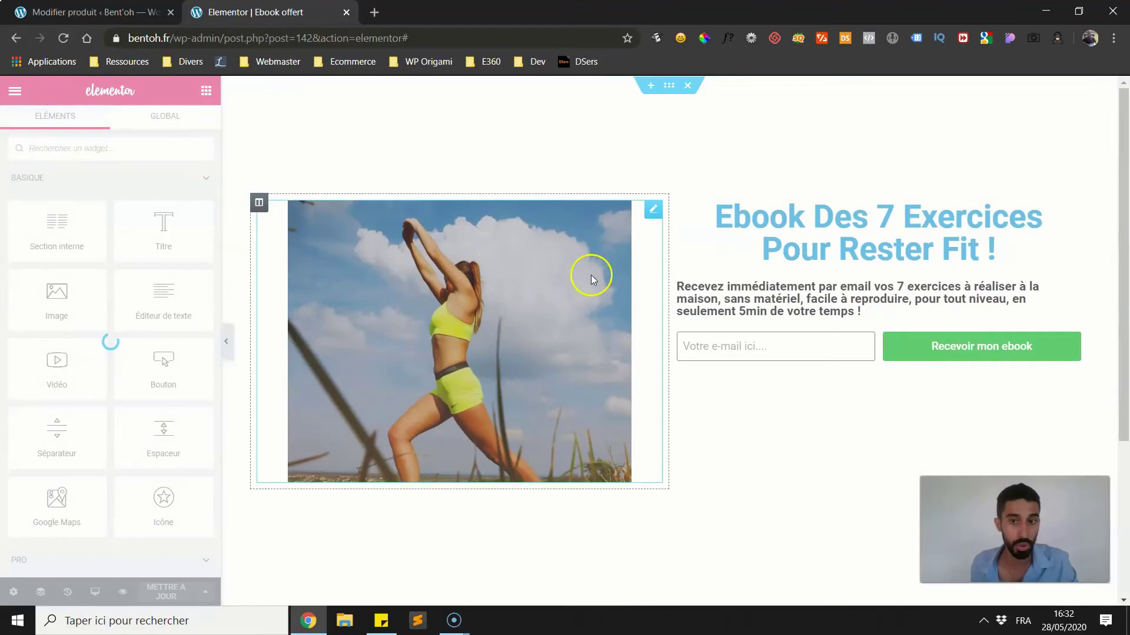
- Set the border width of the form's fields to 0 on all sides and check the page at full width
left_click(1075, 339)
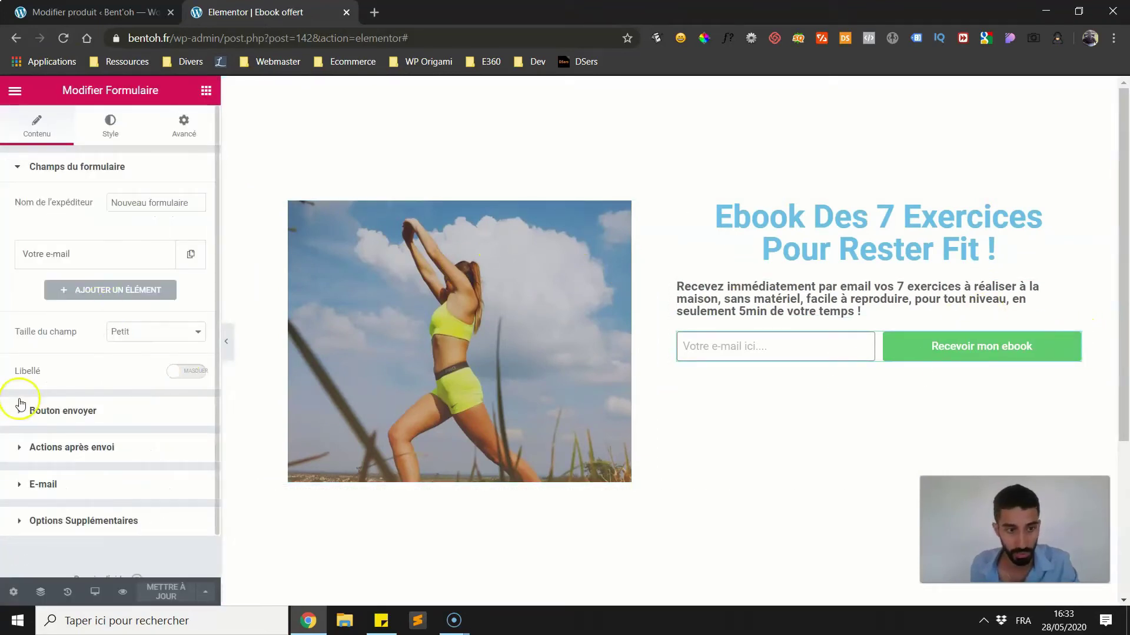
left_click(110, 131)
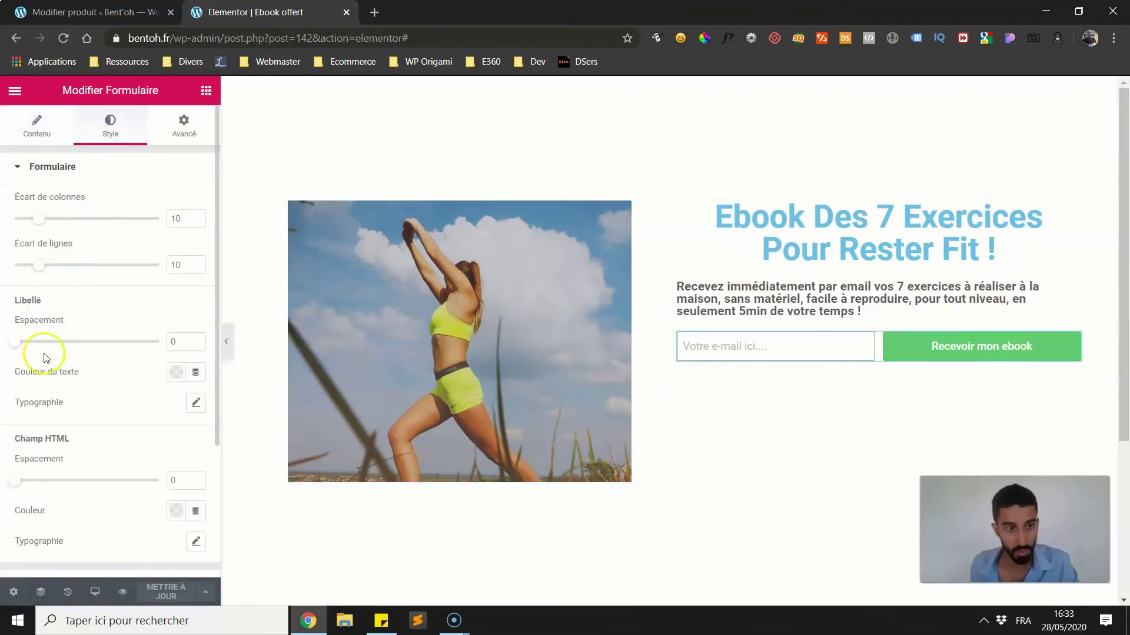
scroll(42, 364, "down", 3)
scroll(40, 338, "up", 2)
scroll(40, 344, "down", 2)
left_click(49, 403)
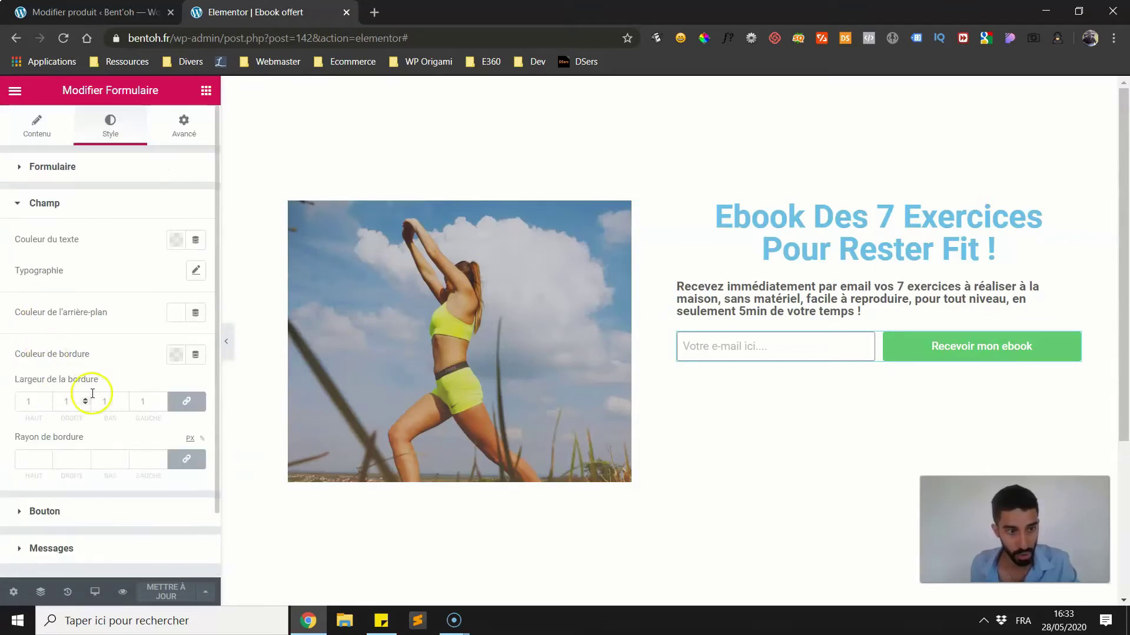
left_click(162, 405)
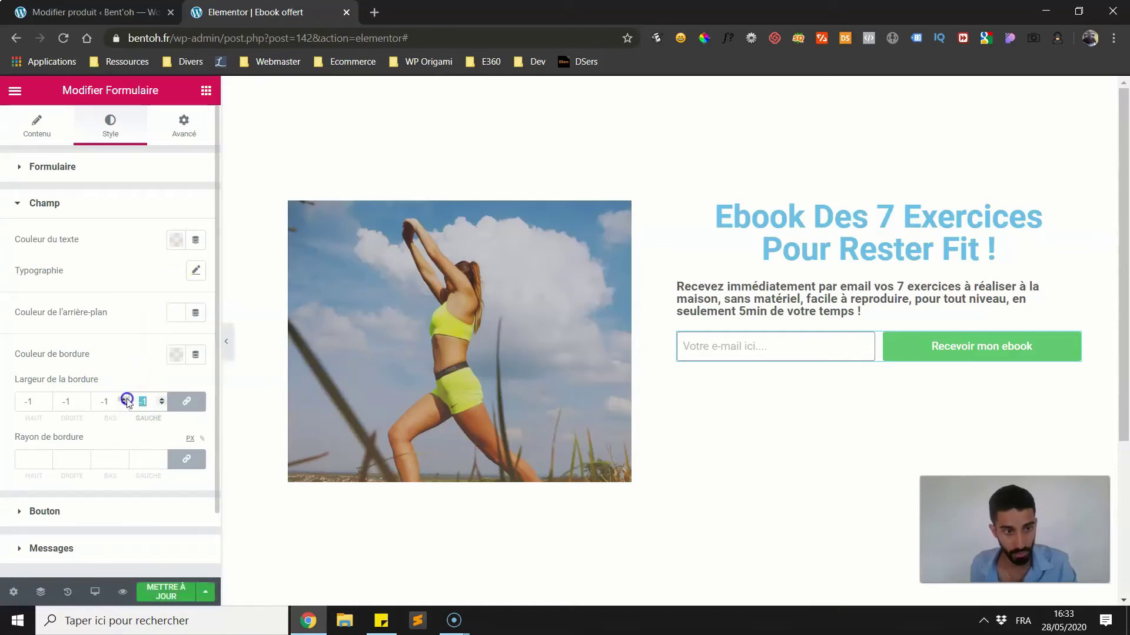
type("0")
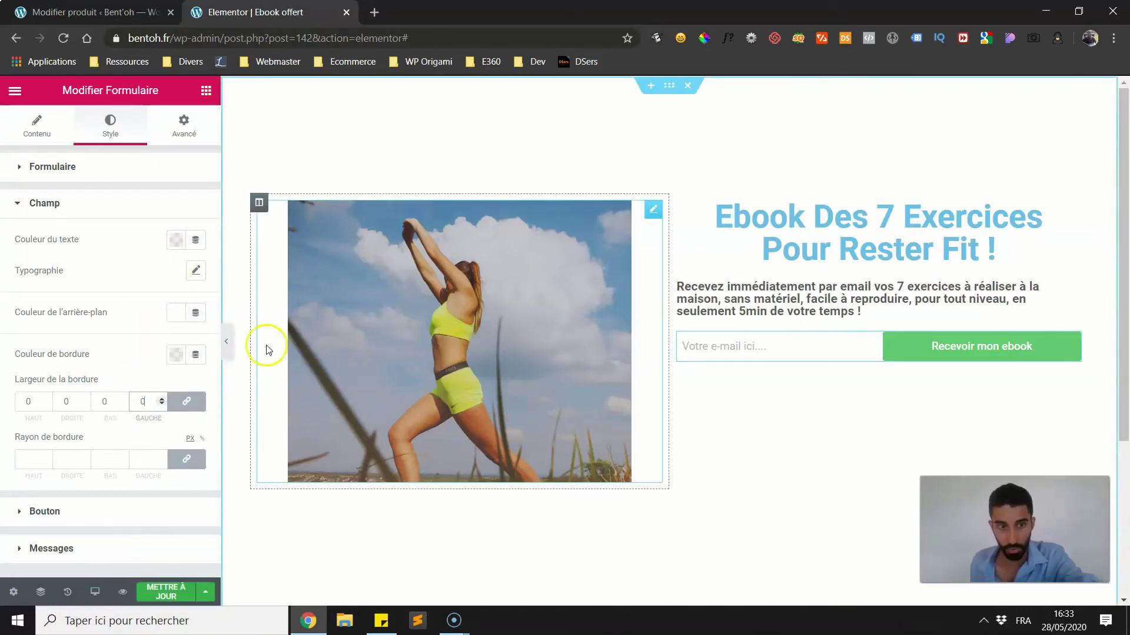
left_click(228, 342)
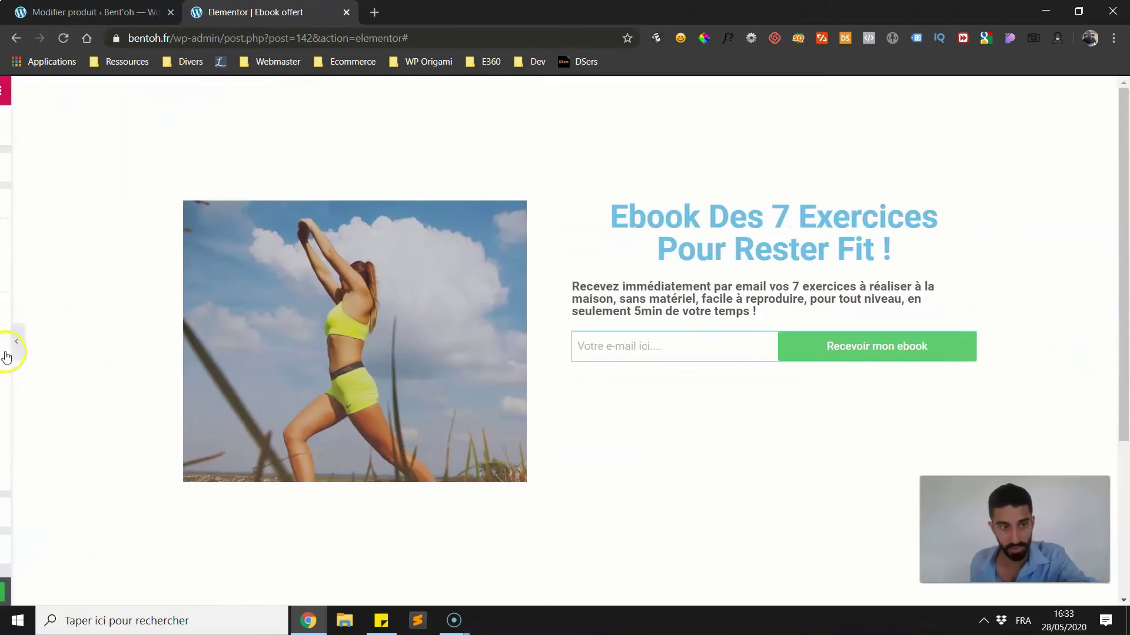
left_click(7, 356)
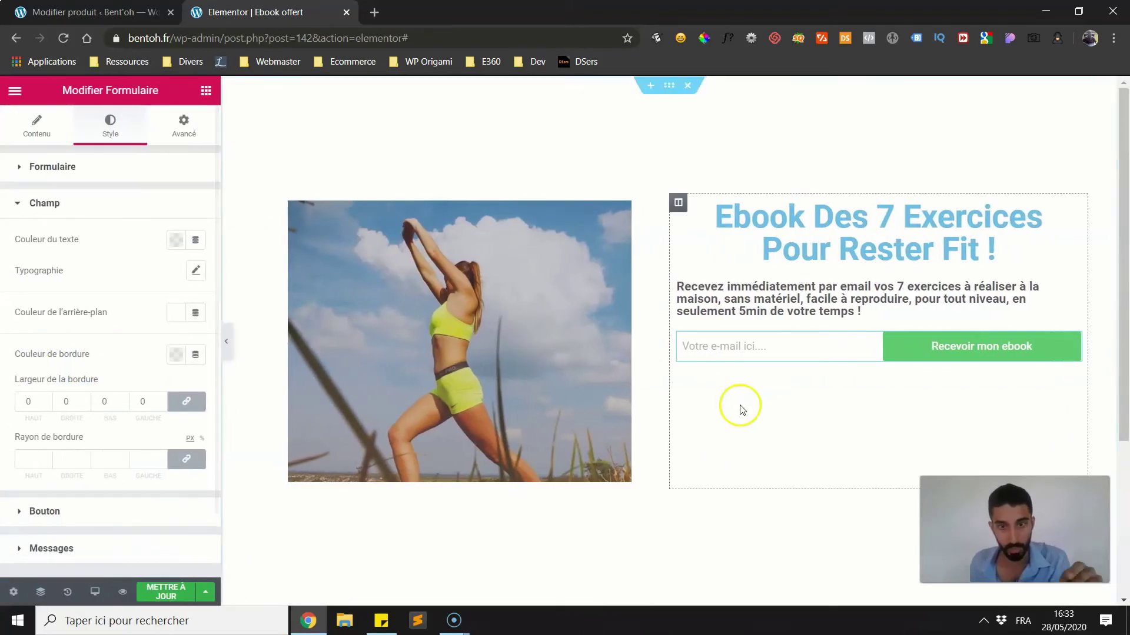
- Set the form fields' background colour to #F2F2F2 and preview the page at full width
left_click(174, 318)
type("#F4F4F4")
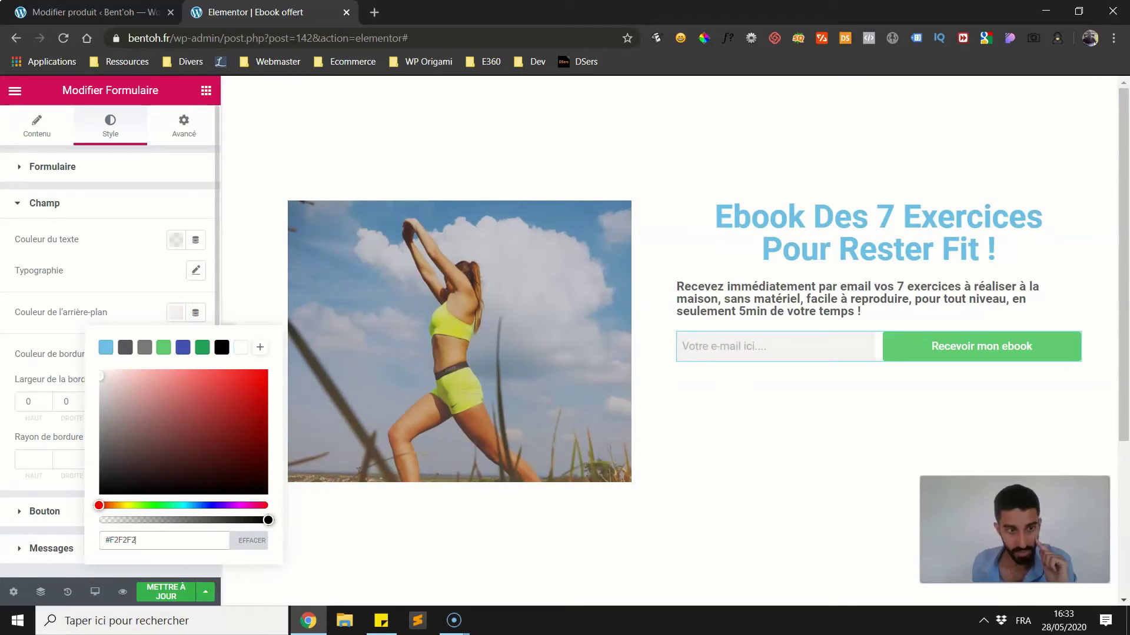
left_click(247, 345)
left_click(228, 341)
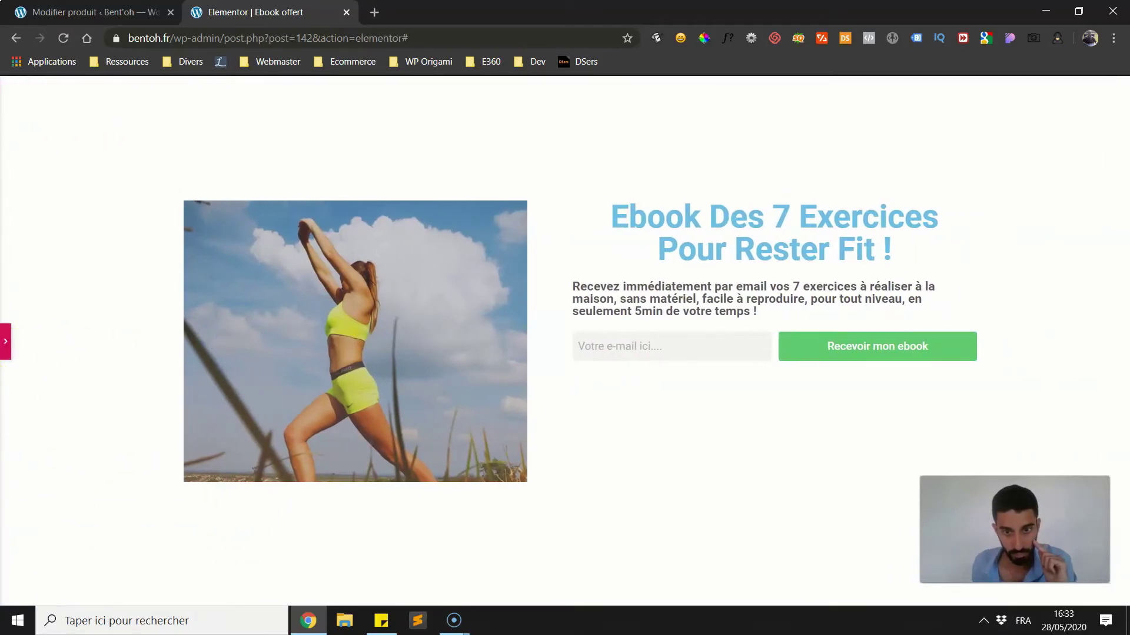
left_click(5, 347)
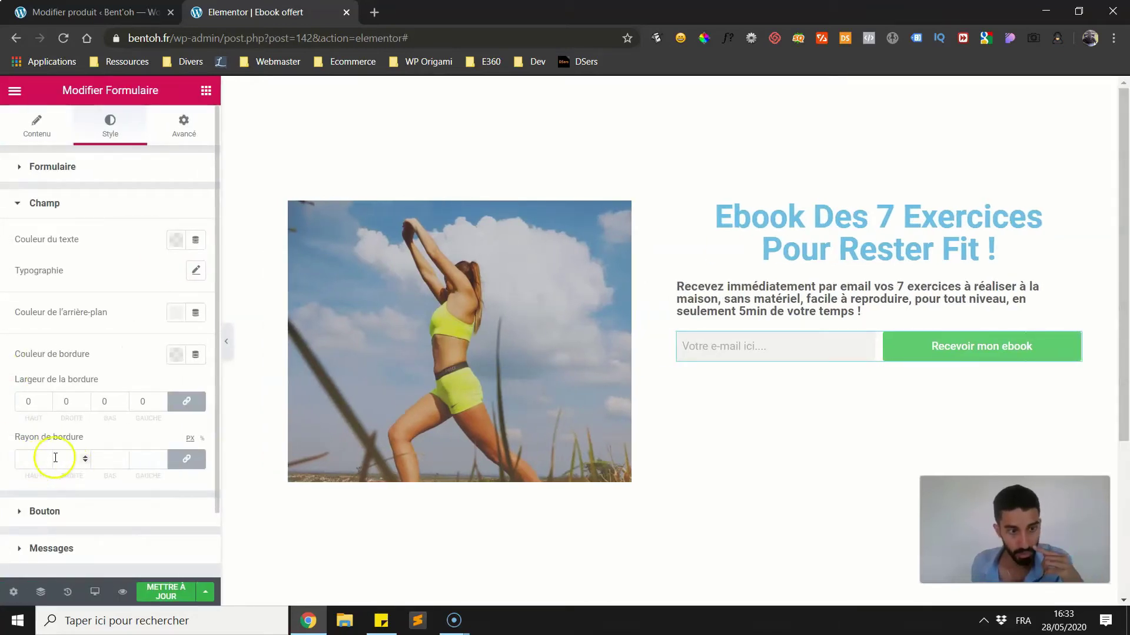
- Unlink the form fields' border radius, set it to 20 top, 0 right, 0 bottom and 20 left, and preview the page at full width
left_click(181, 465)
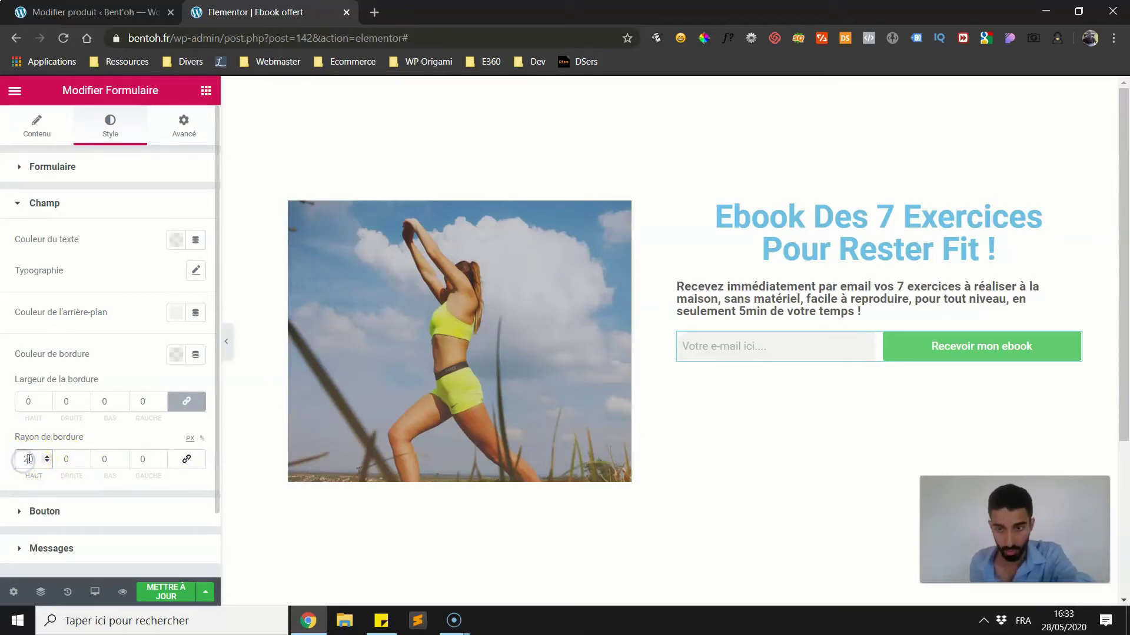
left_click(112, 458)
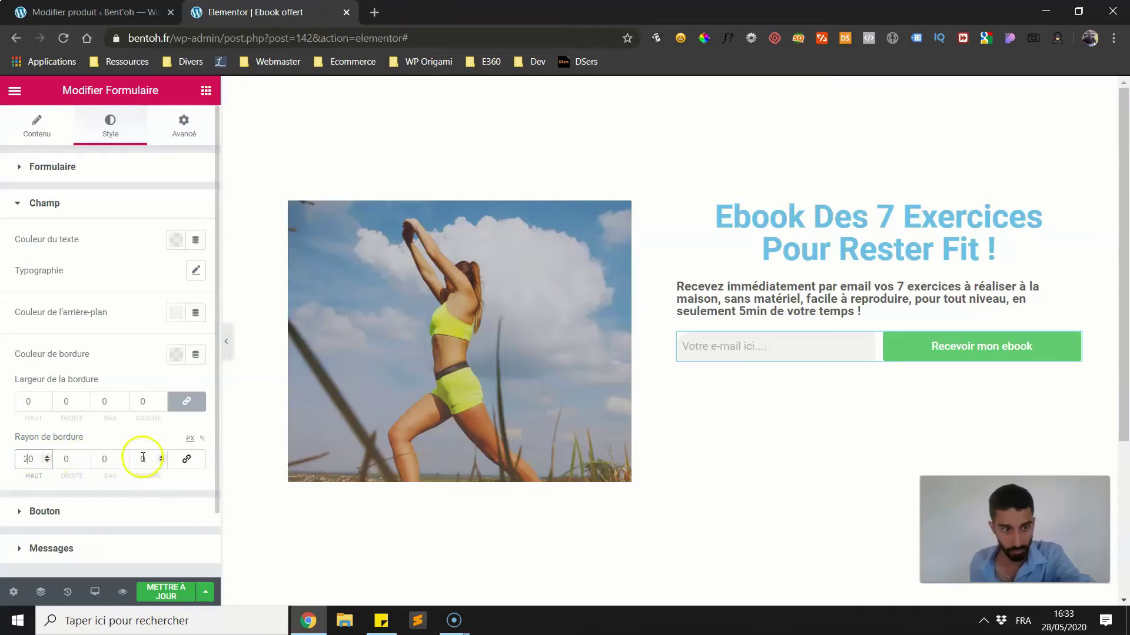
left_click(106, 459)
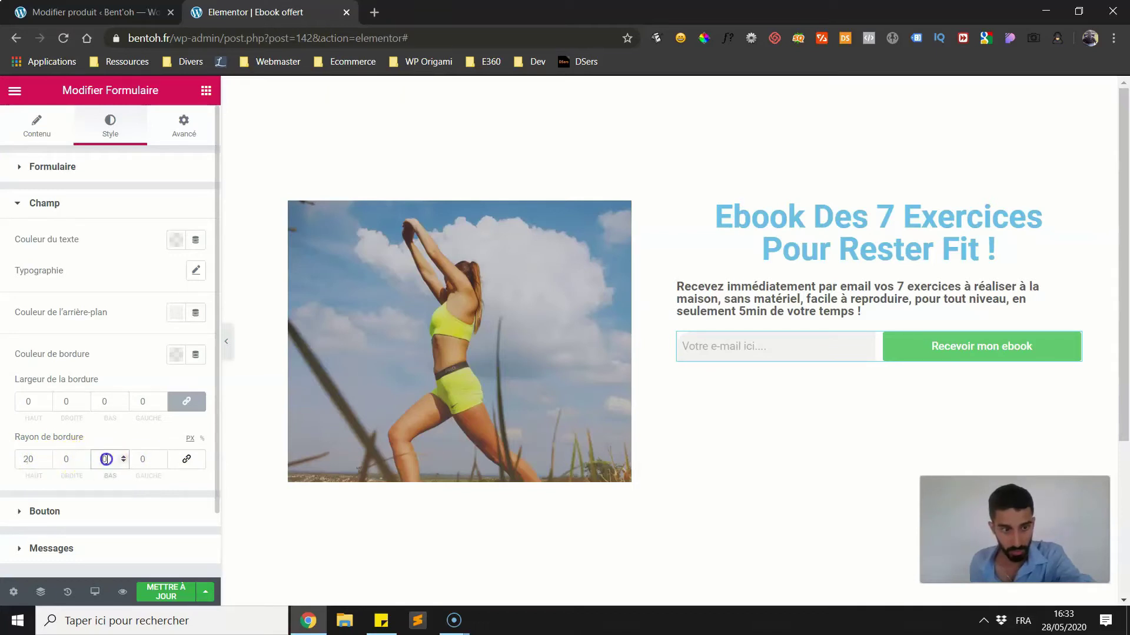
type("0")
key("Tab")
type("20")
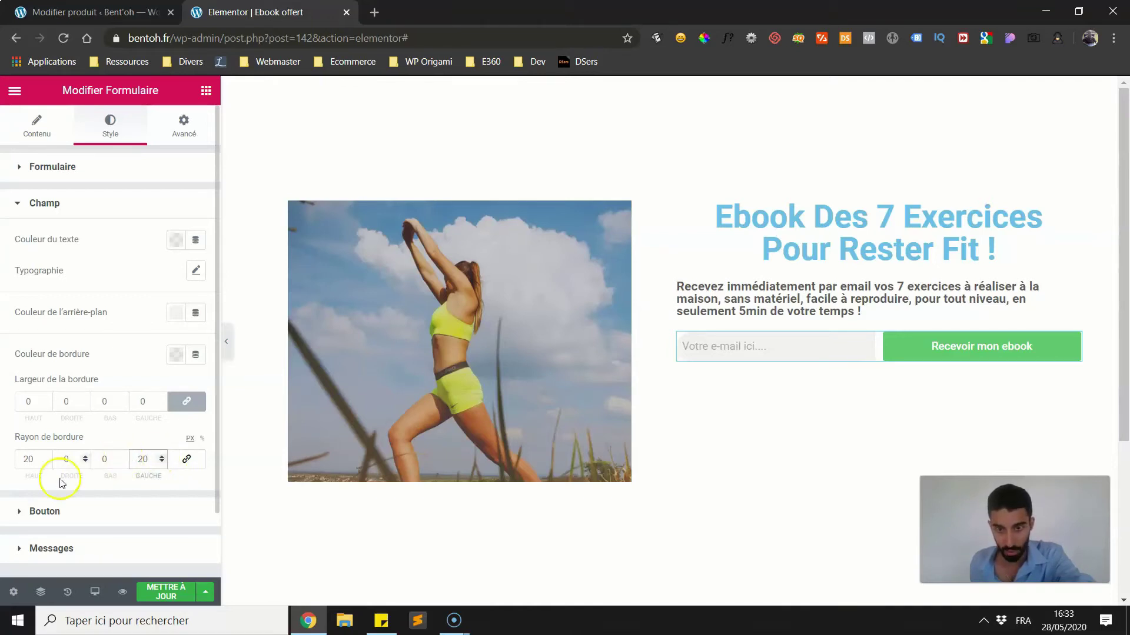
left_click(227, 343)
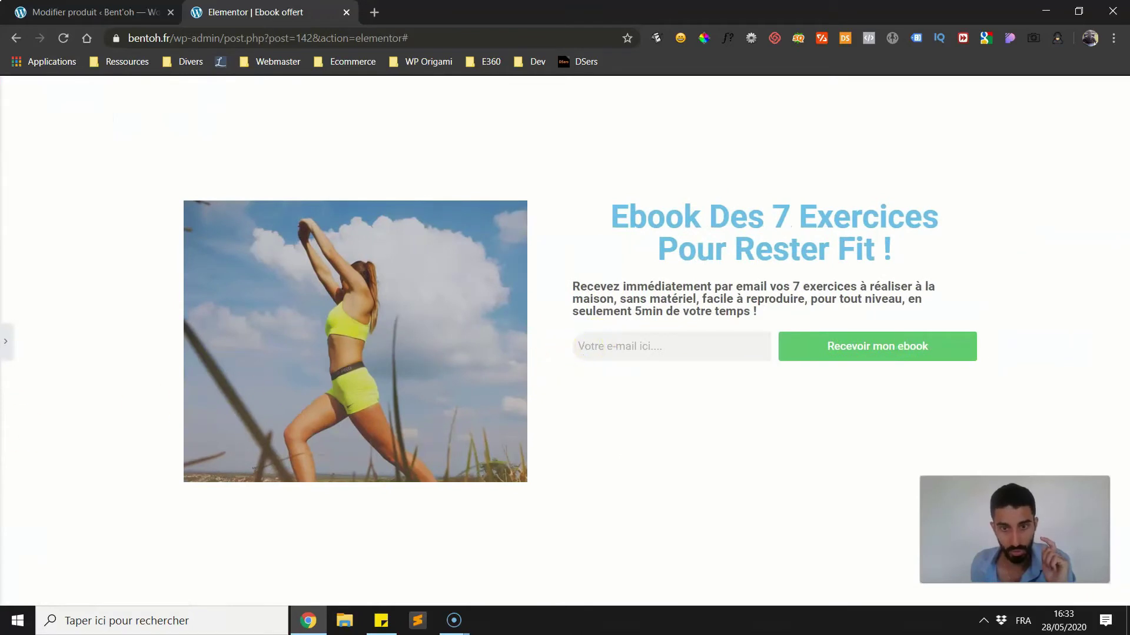
key("ctrl+p")
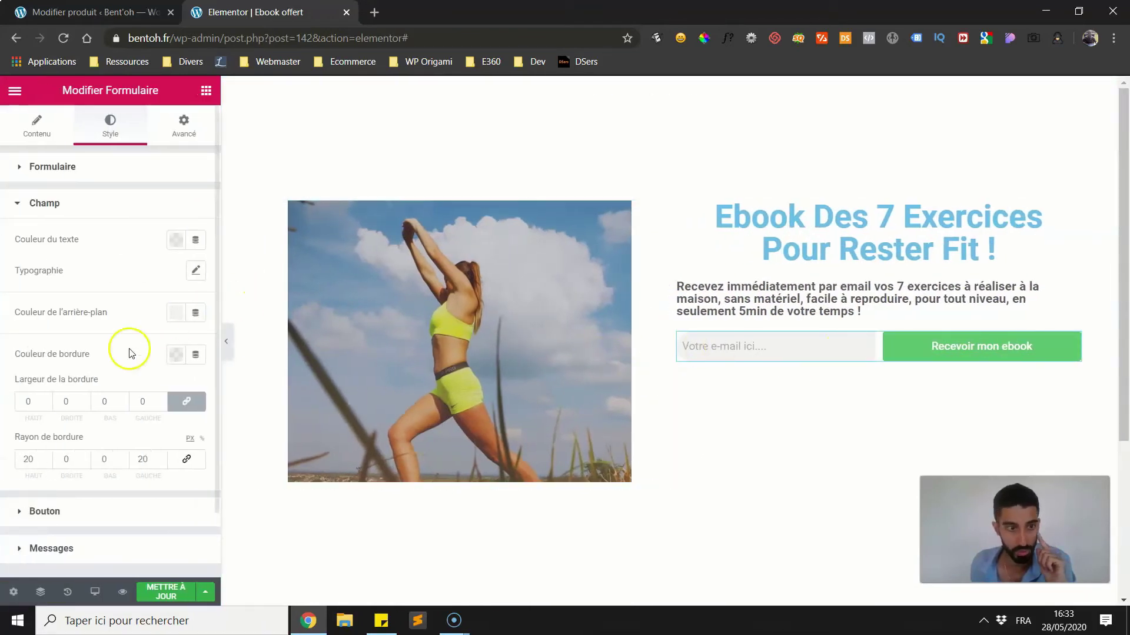
- Unlink the form button's border radius, set it to 0 top, 20 right, 20 bottom and 0 left, and preview the page at full width
left_click(67, 445)
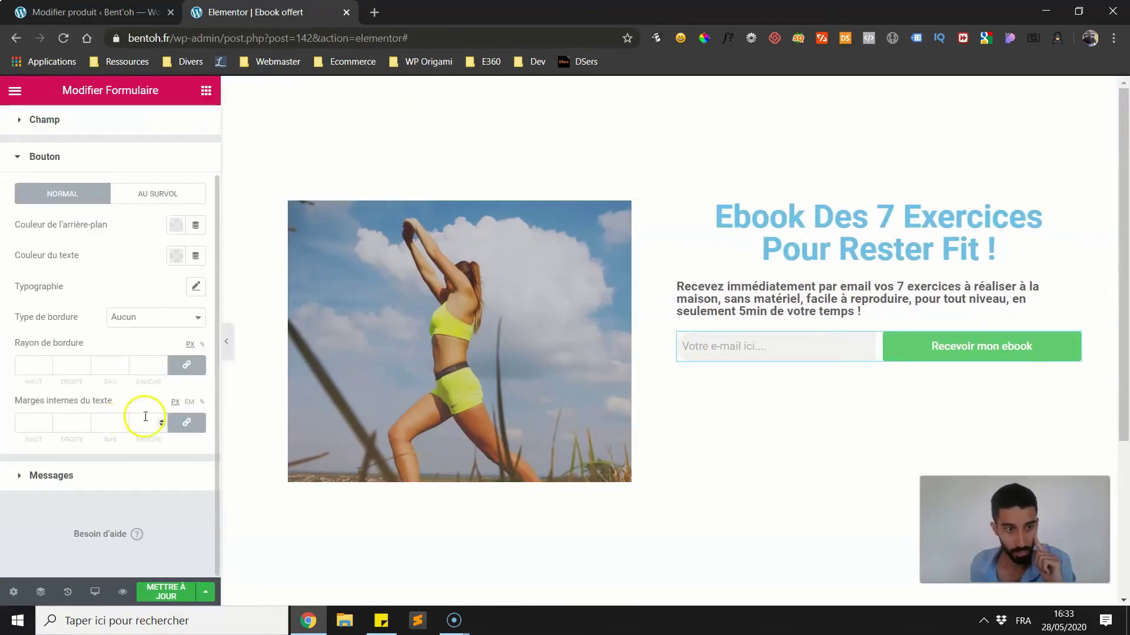
left_click(185, 367)
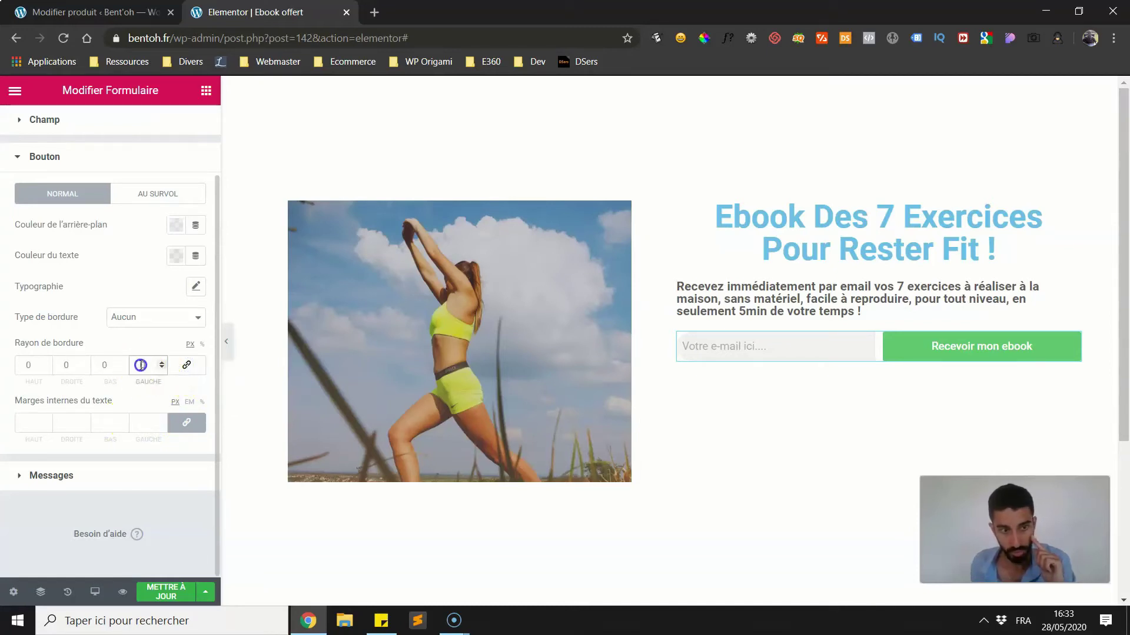
left_click(121, 365)
left_click(73, 364)
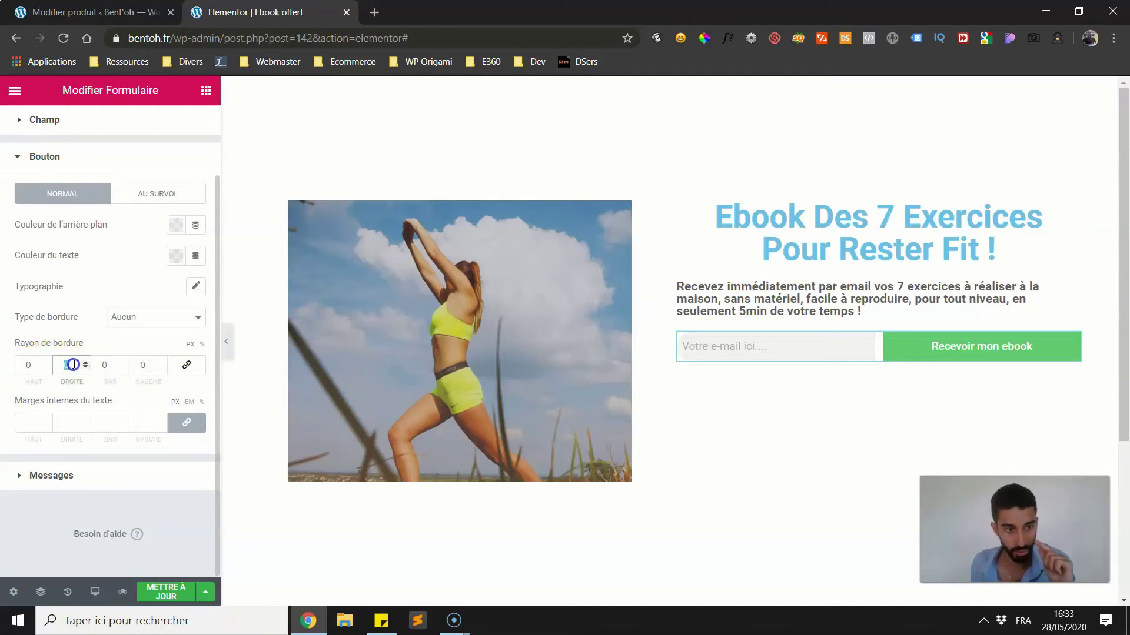
type("20")
left_click(92, 364)
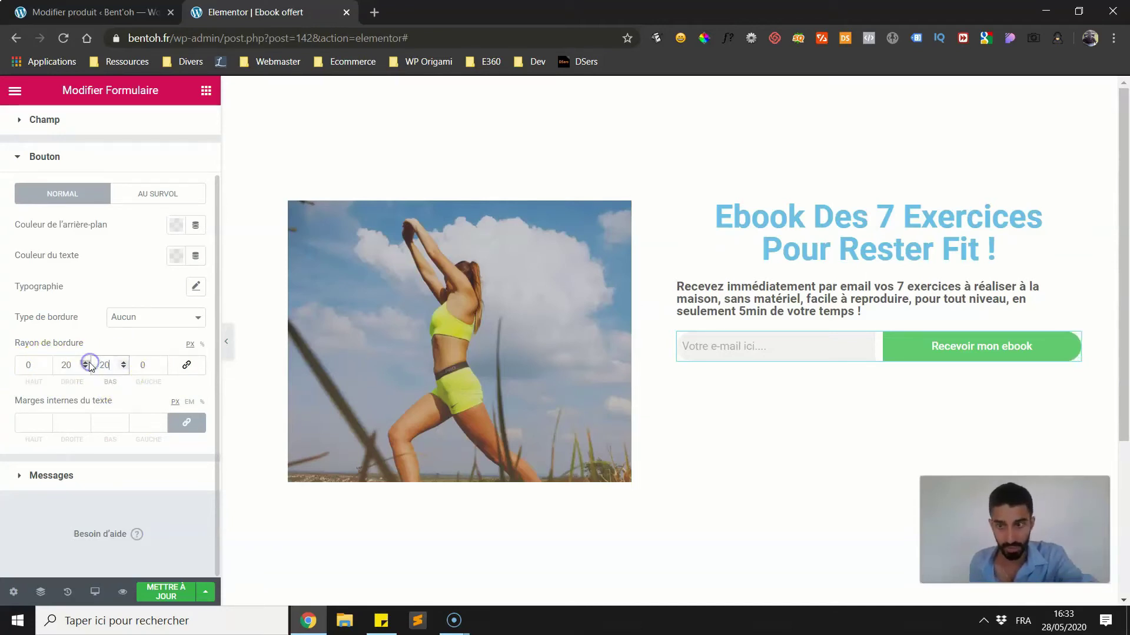
left_click(226, 341)
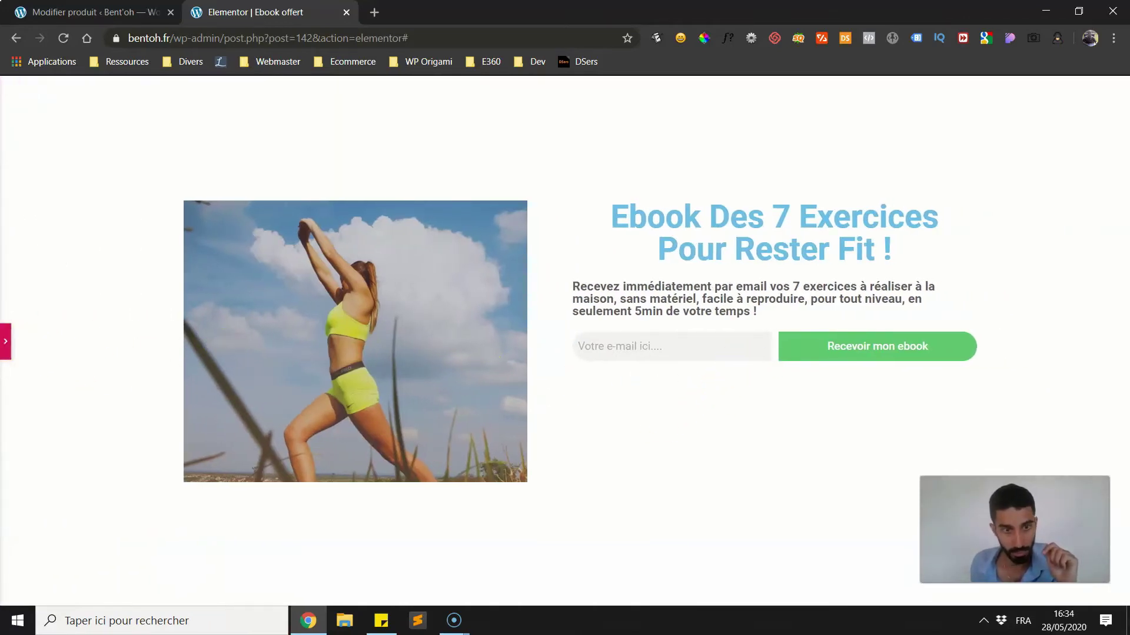
left_click(5, 341)
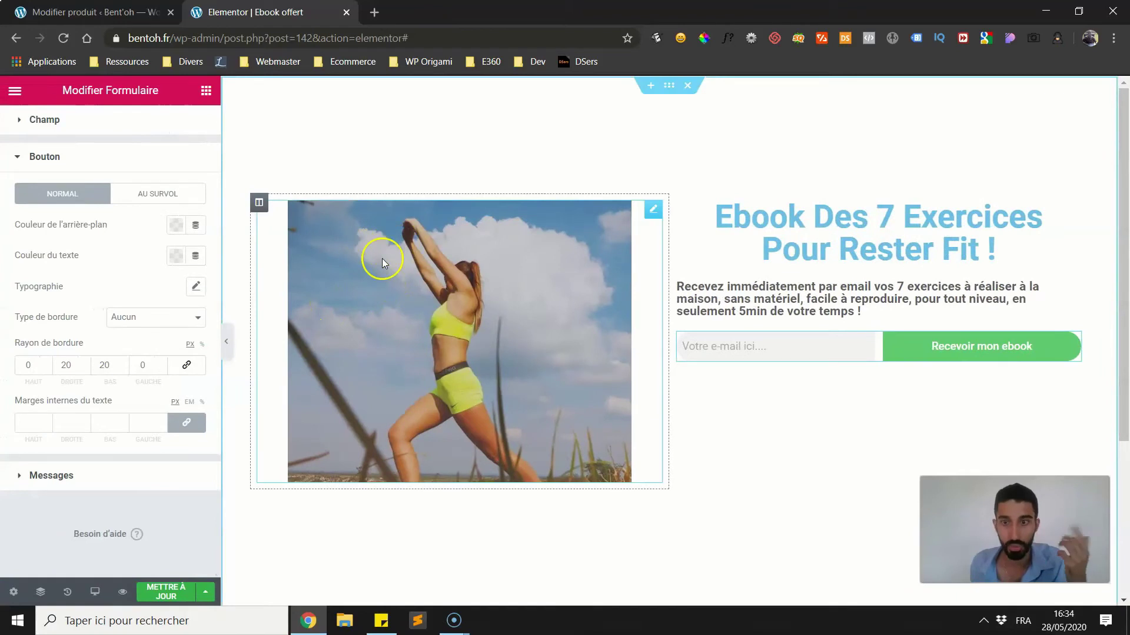
- Set the form's column gap and row gap to 0 and check the joined e-mail field and button at full width
scroll(98, 246, "up", 2)
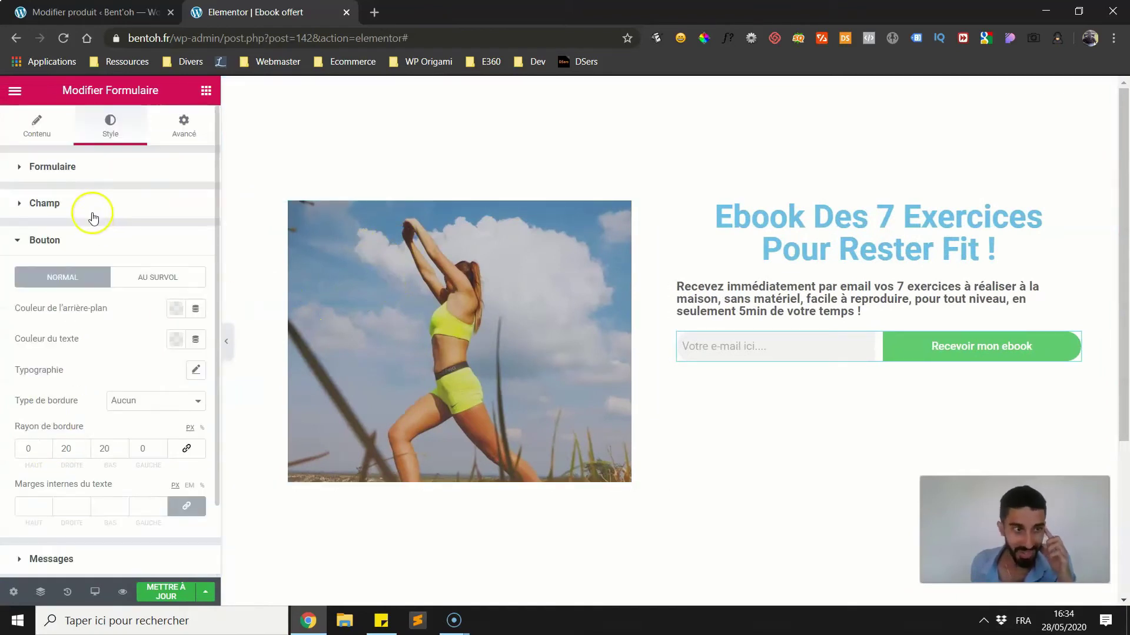
left_click(80, 206)
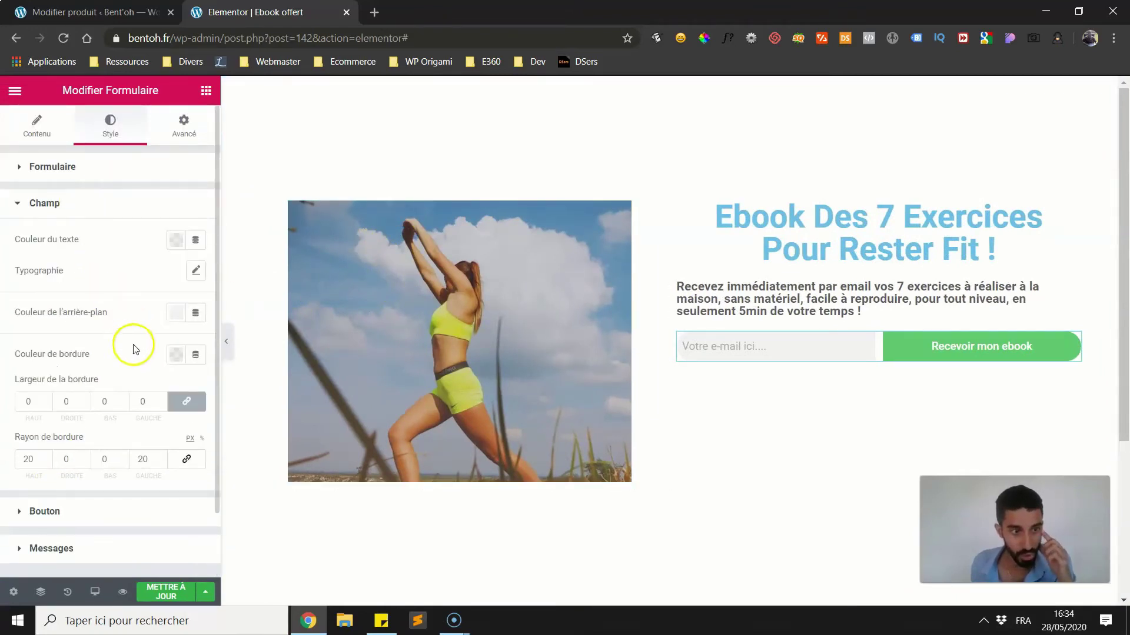
left_click(116, 161)
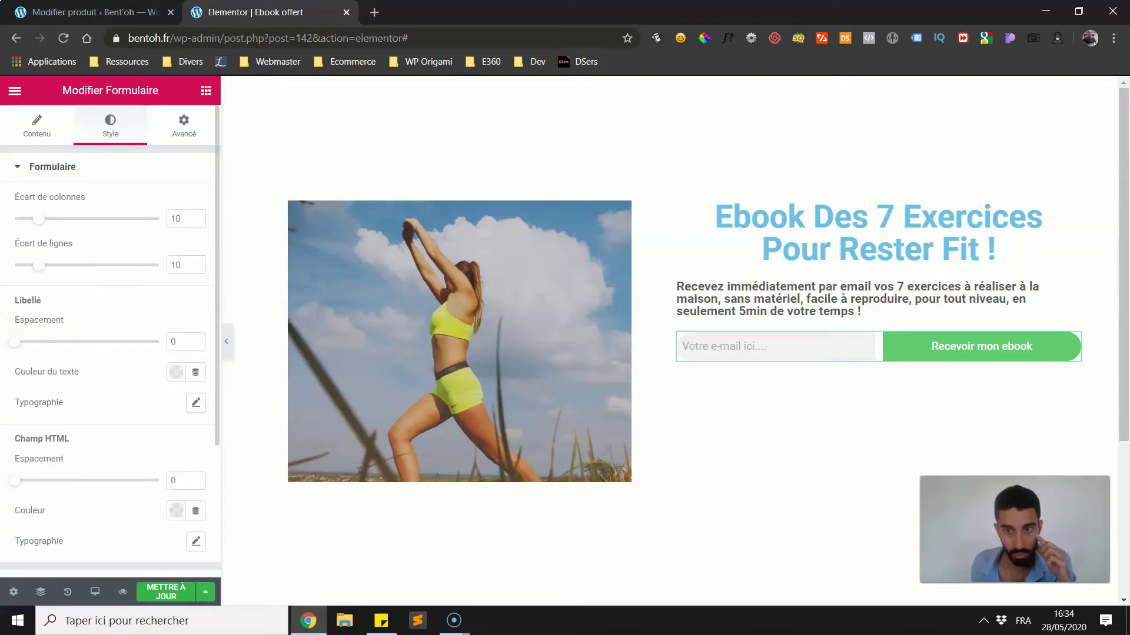
left_click_drag(58, 472, 13, 479)
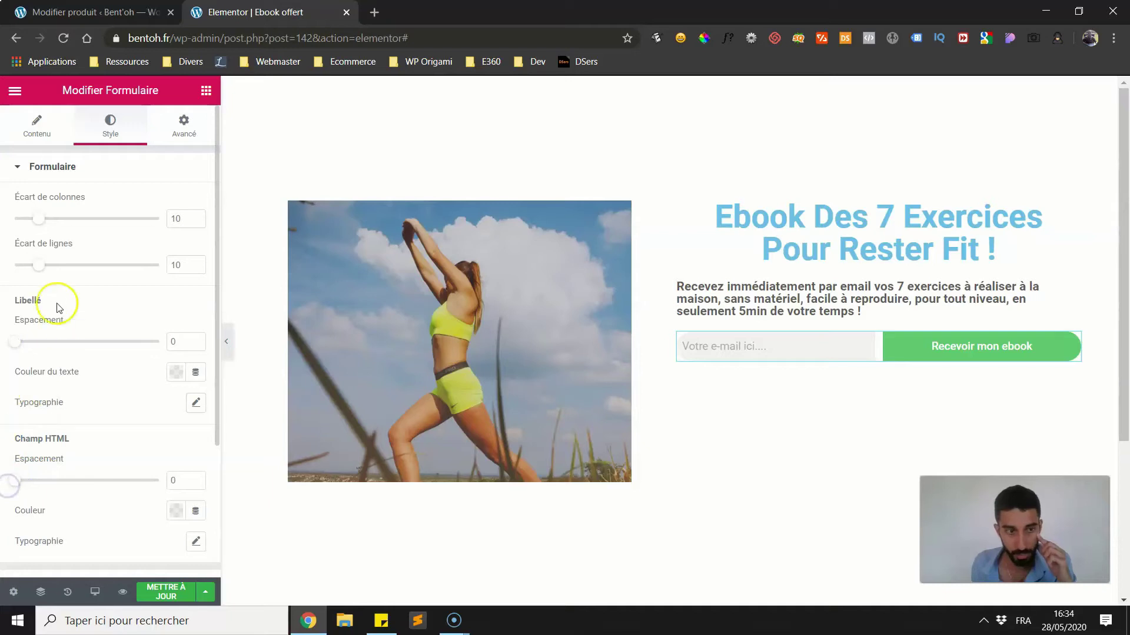
left_click_drag(37, 219, 13, 219)
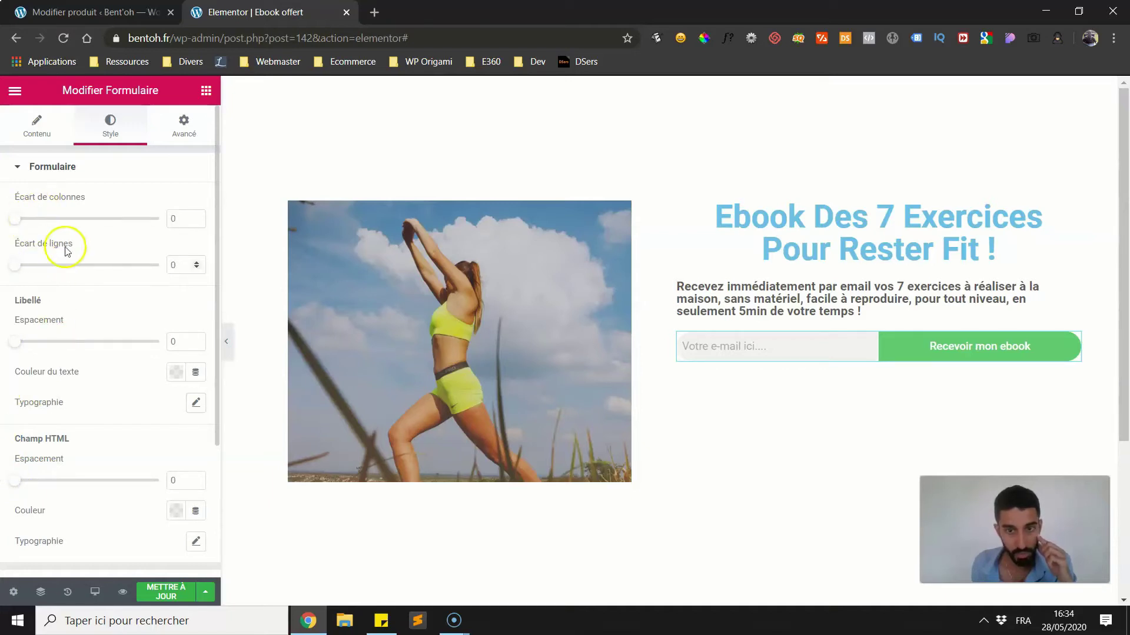
left_click(228, 341)
left_click(740, 346)
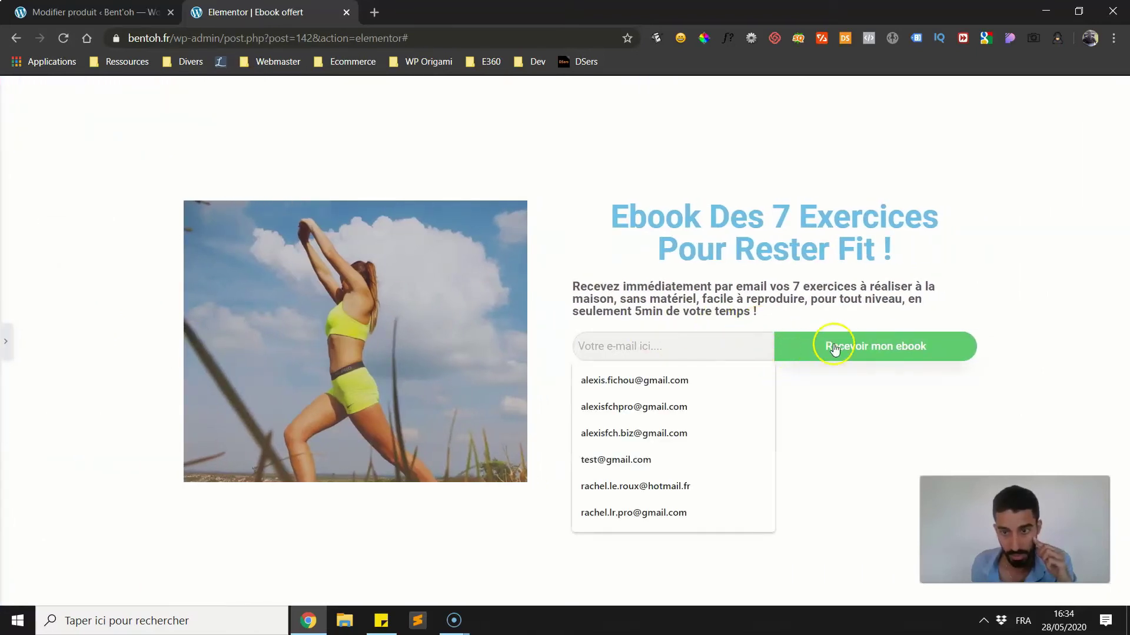
left_click(486, 548)
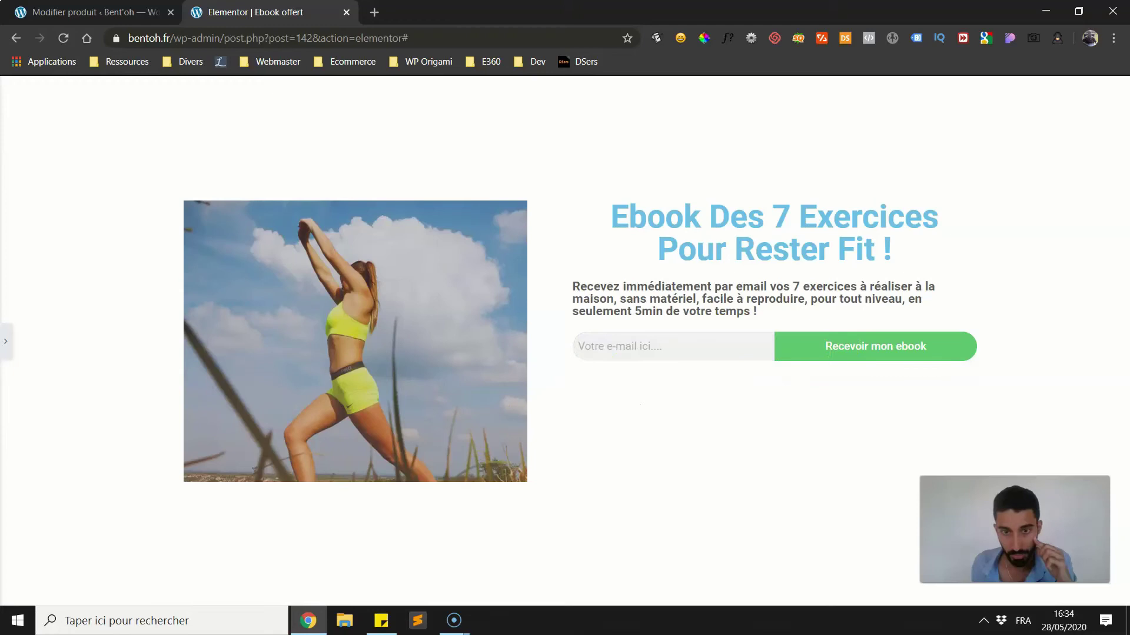
left_click(6, 341)
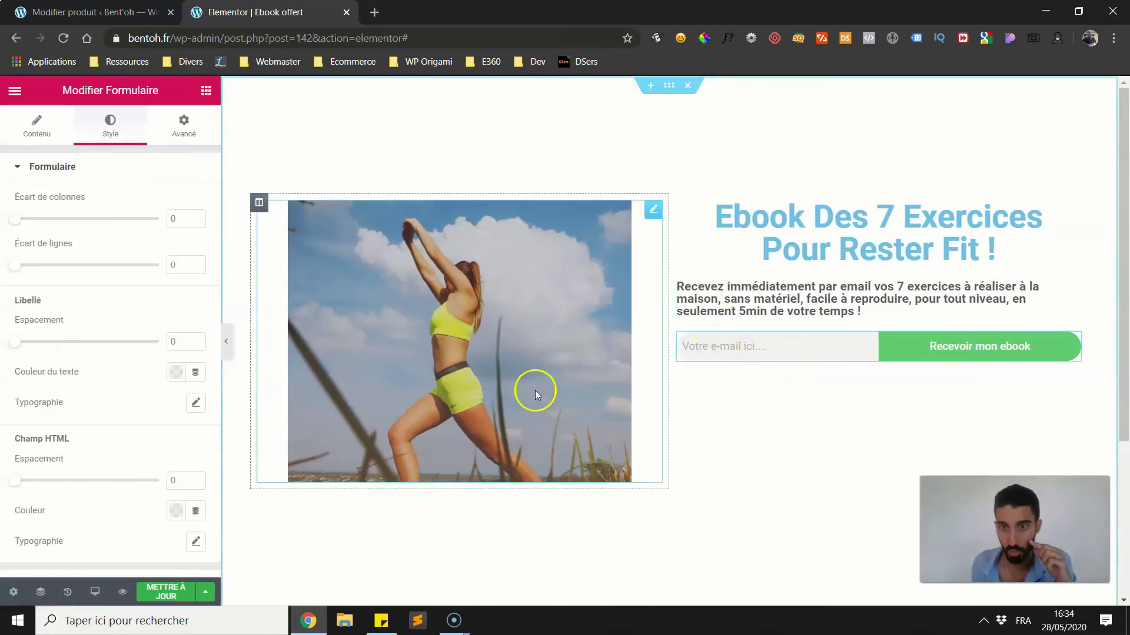
scroll(110, 353, "down", 3)
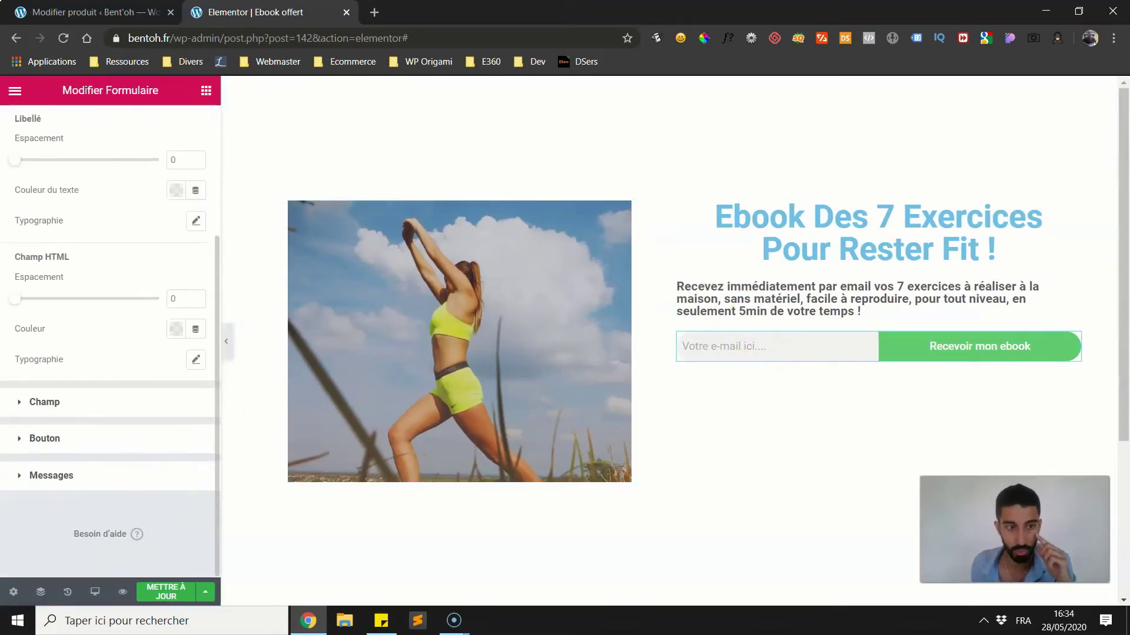
left_click(51, 439)
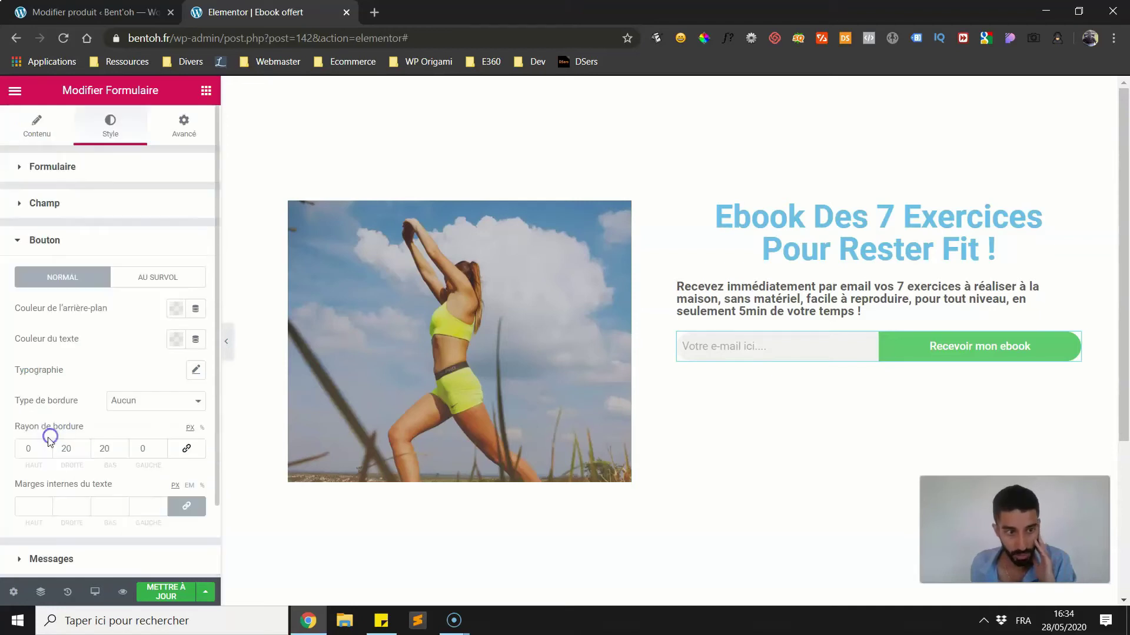
- Give the woman's image a continuous border with a linked width of 9 on all four sides
left_click(386, 287)
left_click(117, 126)
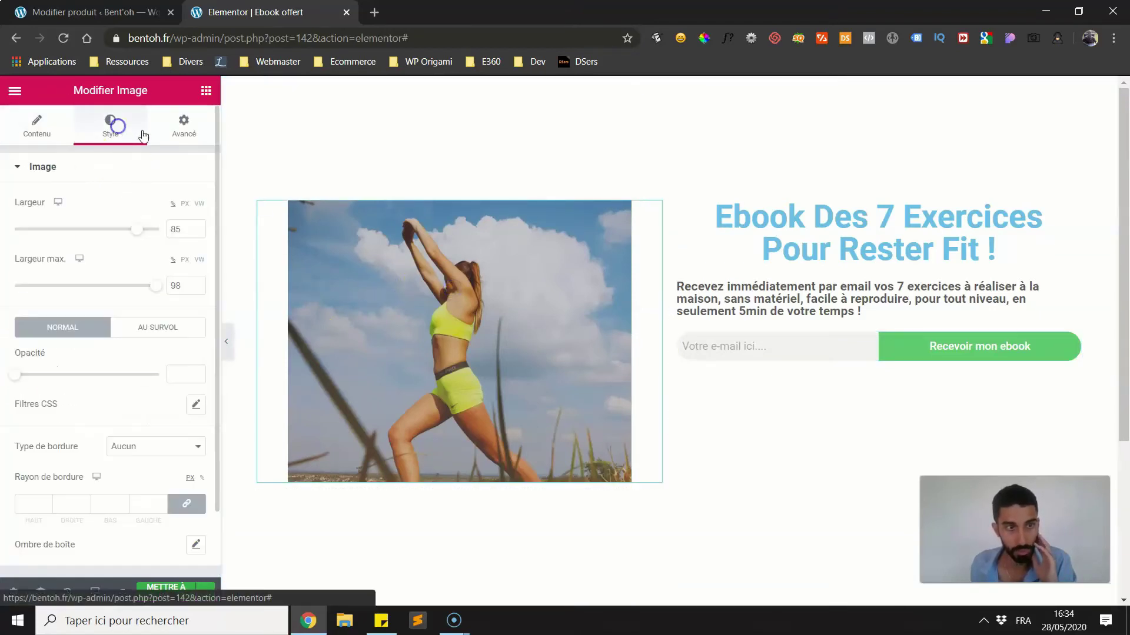
scroll(72, 351, "down", 2)
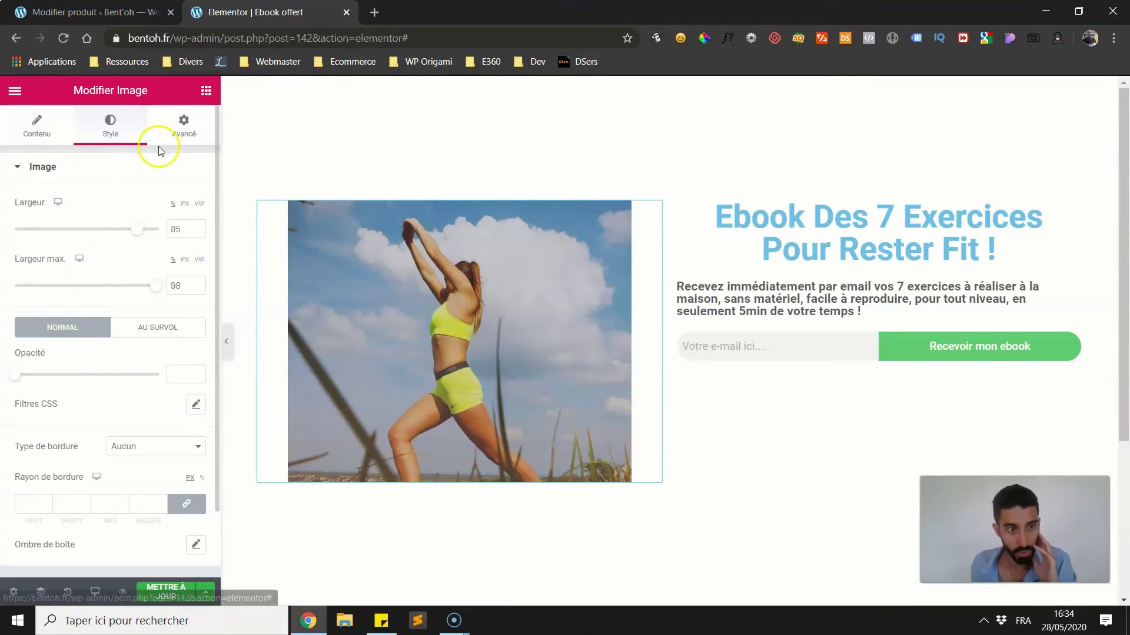
left_click(140, 447)
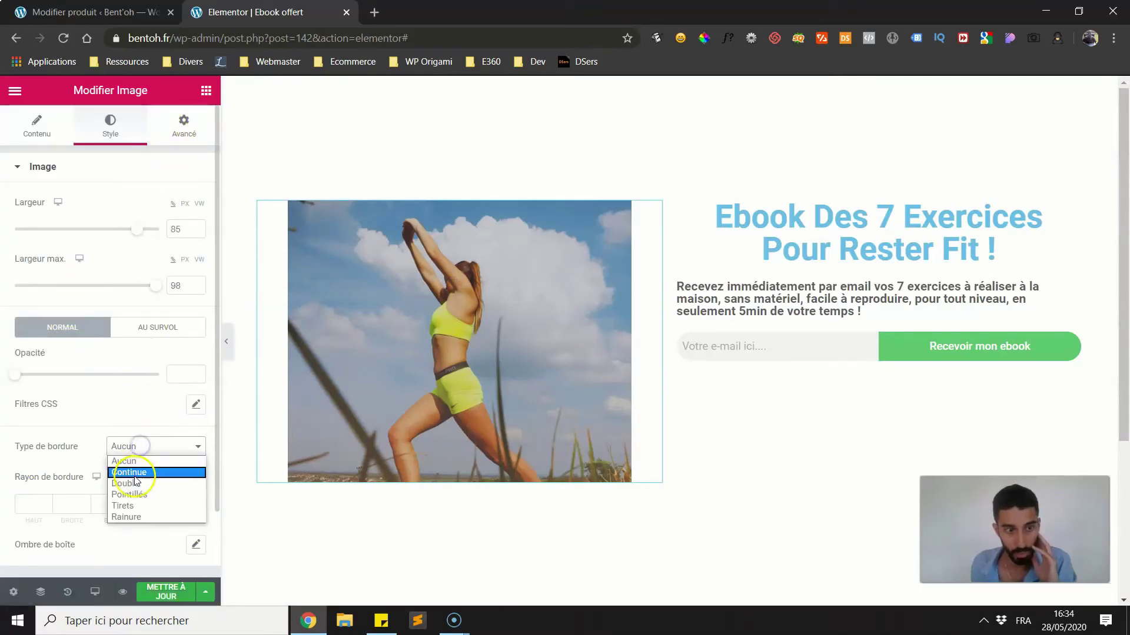
left_click(133, 474)
left_click(160, 500)
left_click(161, 501)
left_click(161, 501)
left_click(160, 500)
left_click(160, 501)
left_click(160, 500)
left_click(161, 501)
left_click(161, 501)
left_click(160, 501)
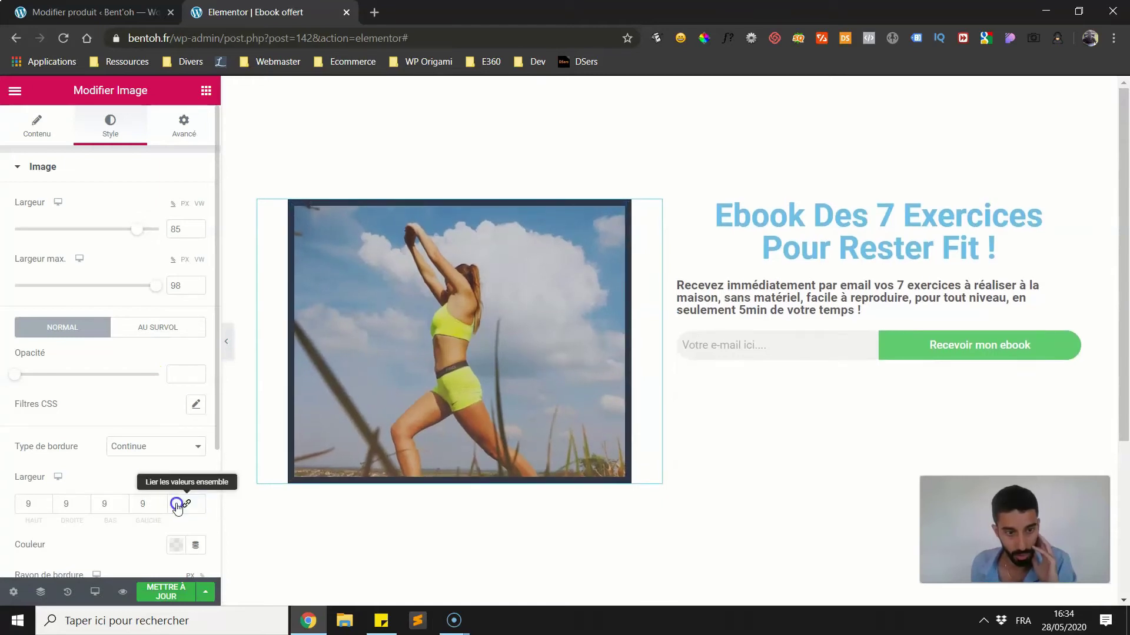
- Set the image's border colour to the light blue preset #6EC1E4
left_click(176, 545)
left_click(100, 406)
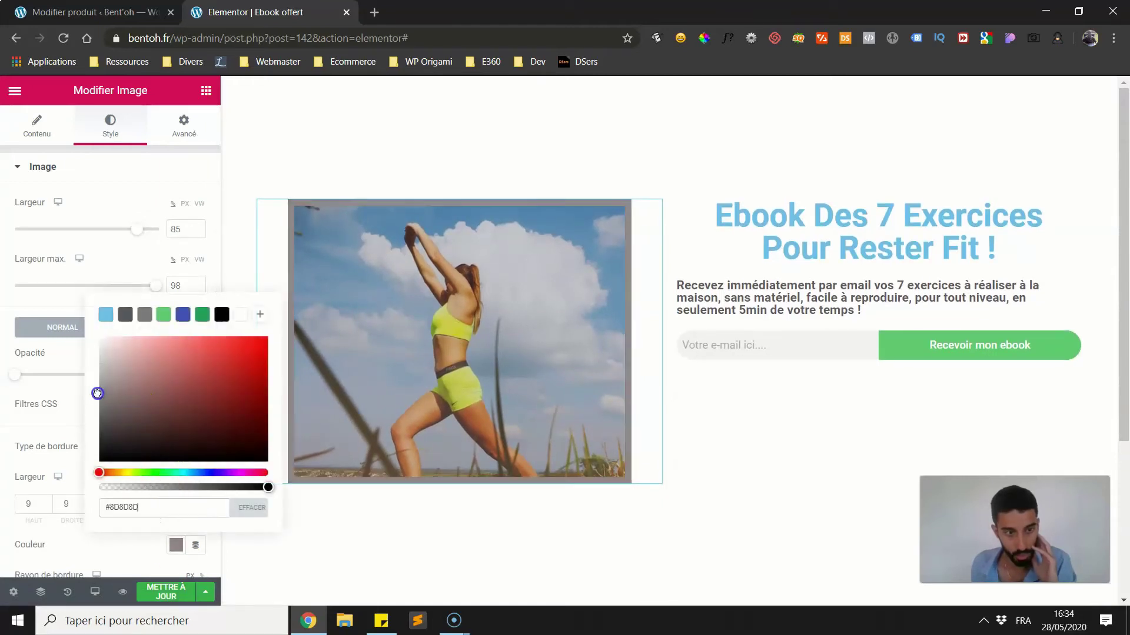
left_click(106, 315)
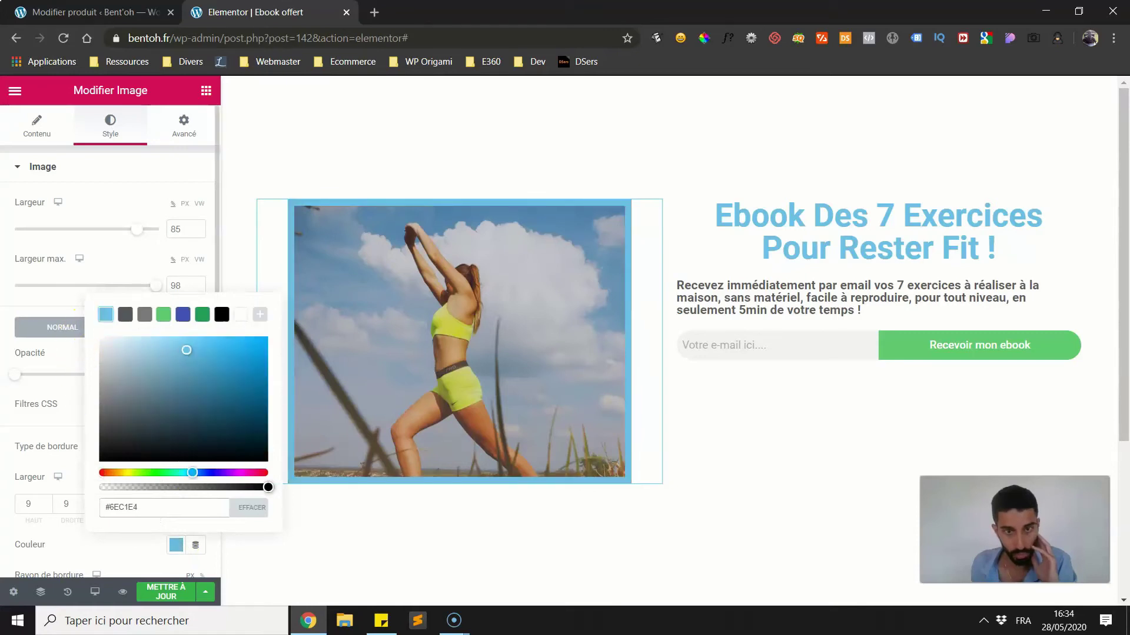
left_click(590, 262)
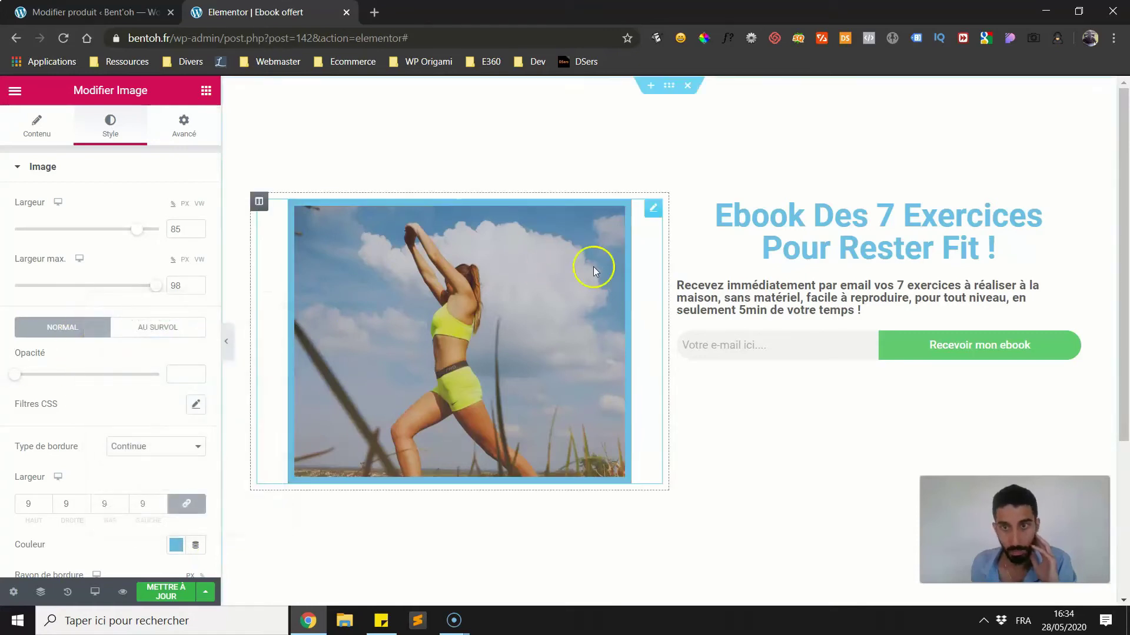
- Copy the image column, paste its style onto the column with the title and form, and preview the page at full width
right_click(258, 207)
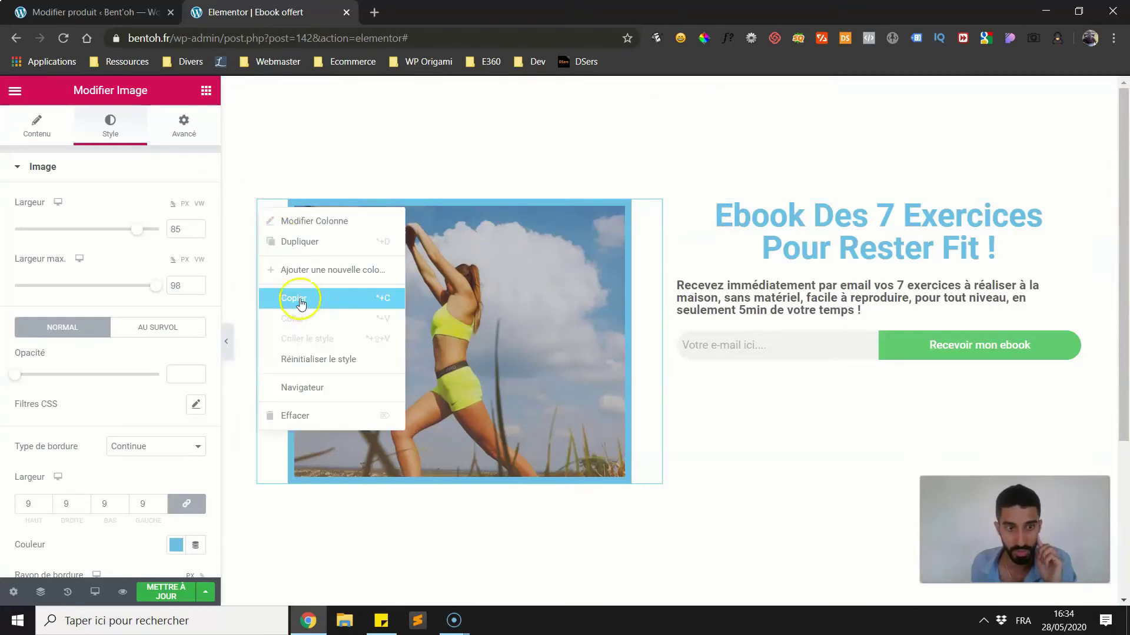
left_click(298, 300)
right_click(678, 201)
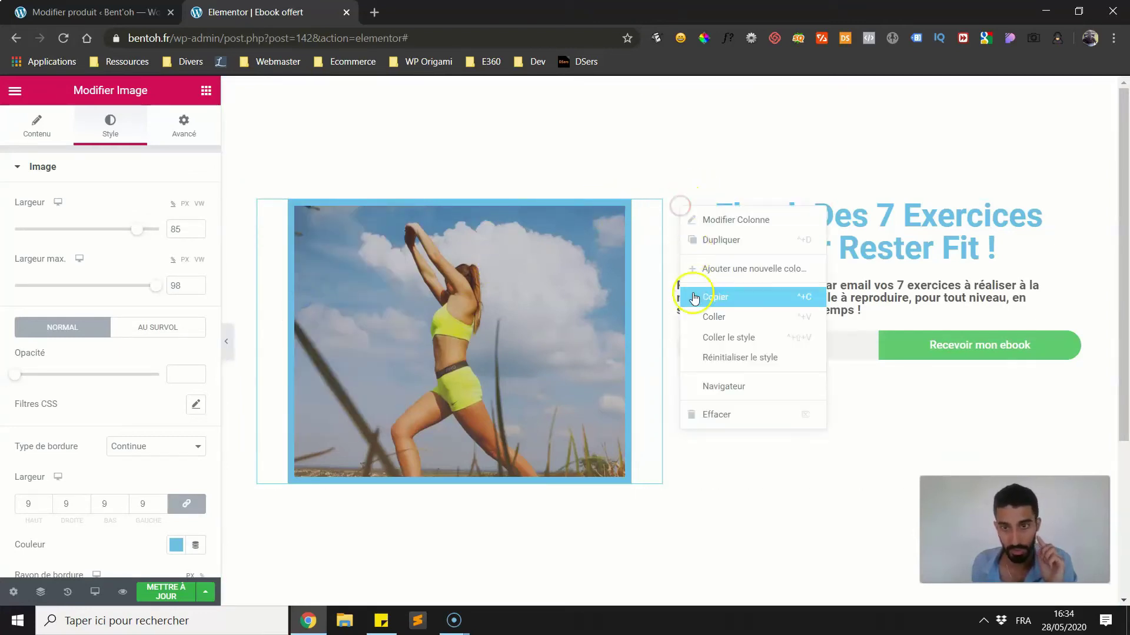
left_click(695, 335)
left_click(228, 333)
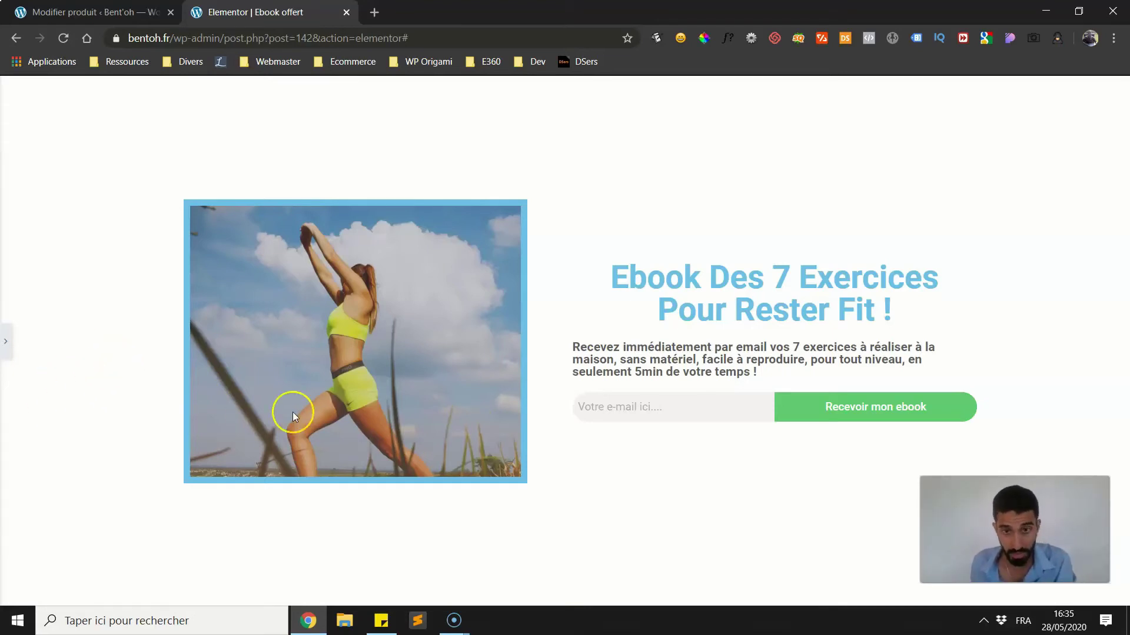
left_click_drag(653, 292, 801, 307)
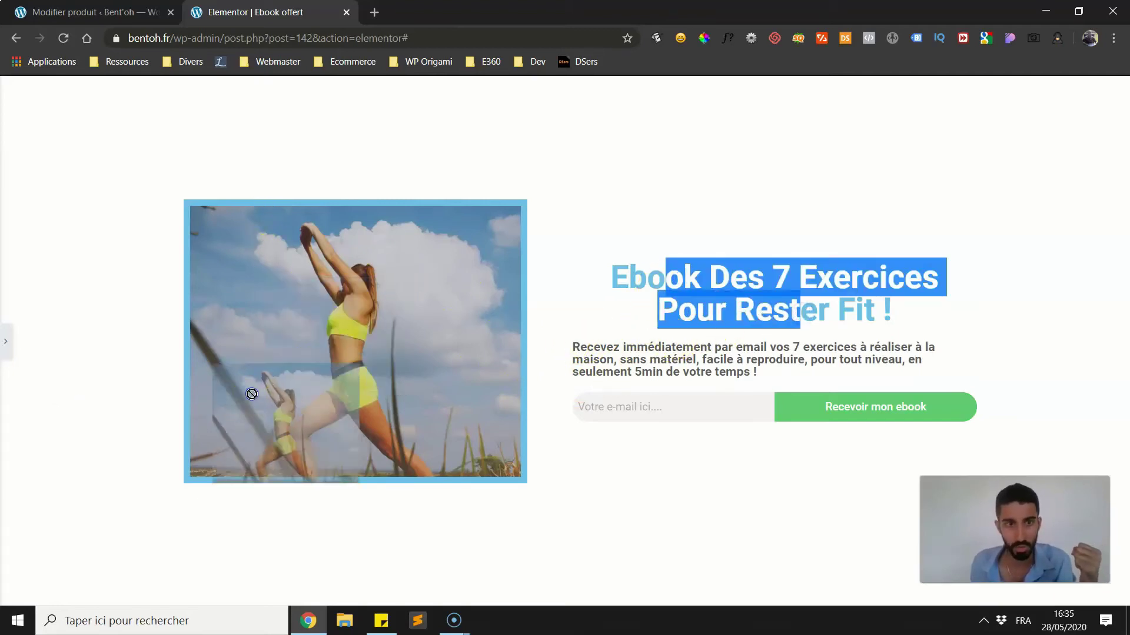
left_click(578, 213)
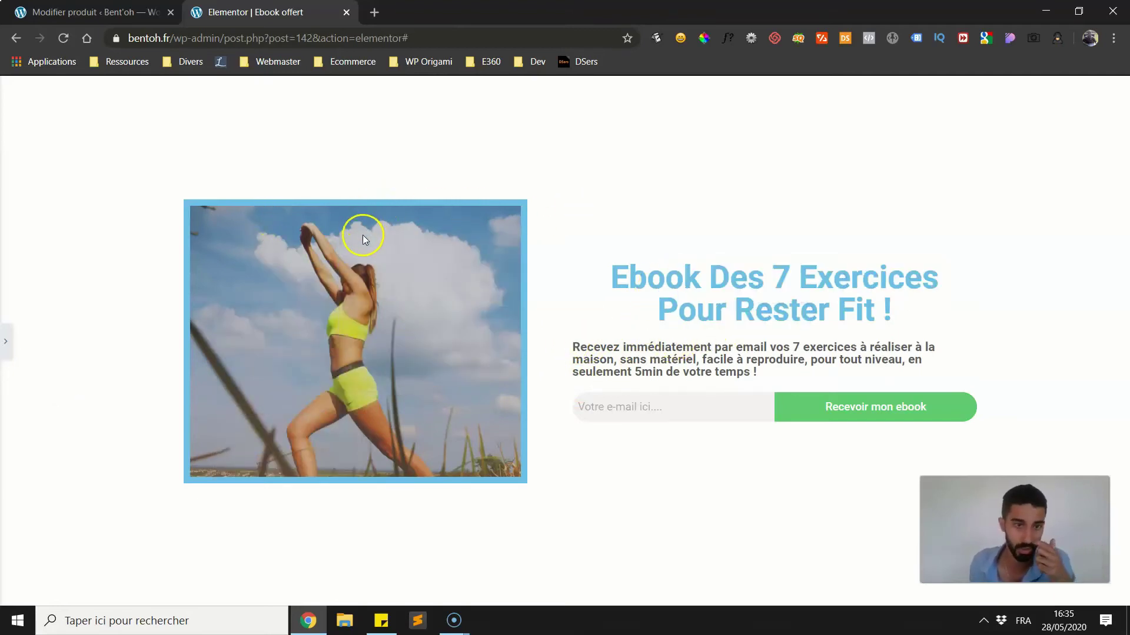
left_click(5, 341)
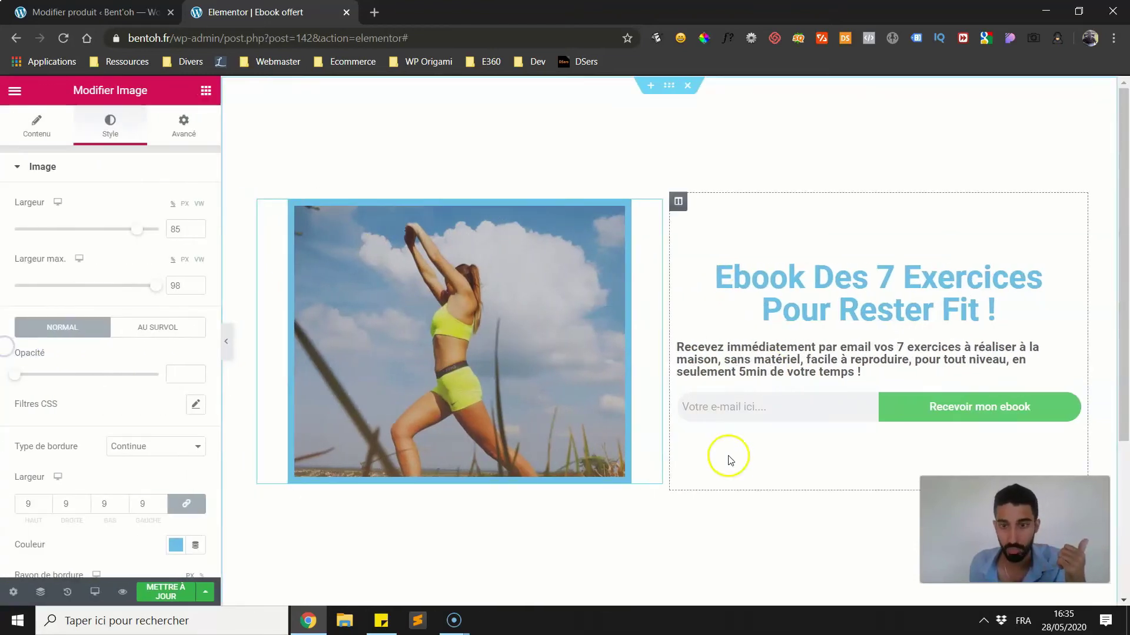
- Set the form's inner padding to 30 px left and right with 0 above and below, and preview the page at full width
left_click(1069, 400)
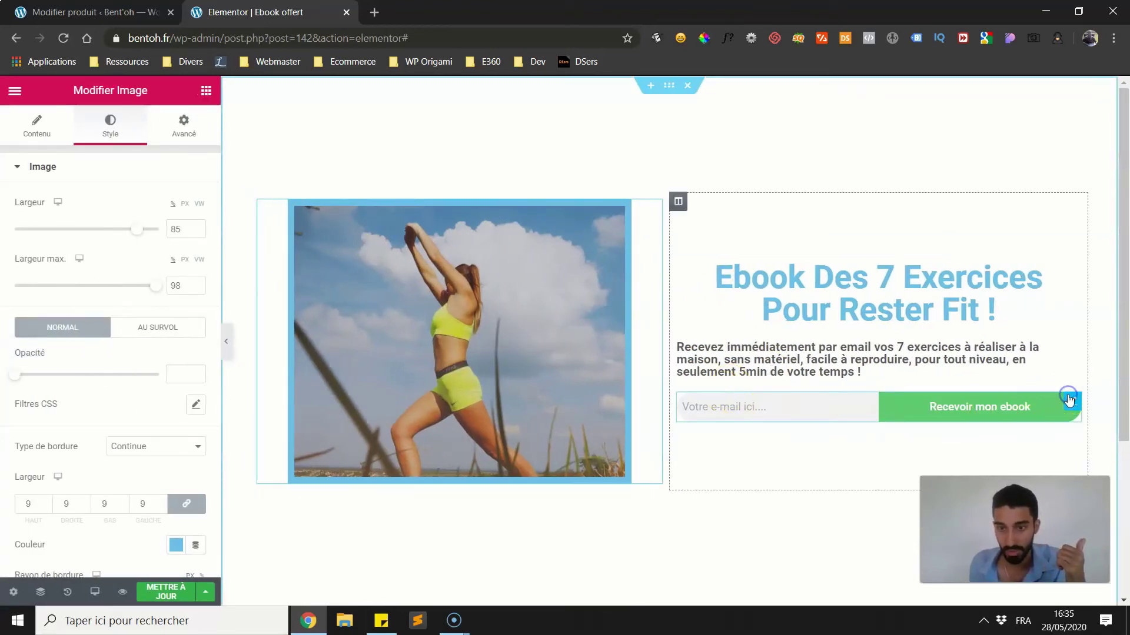
left_click(186, 123)
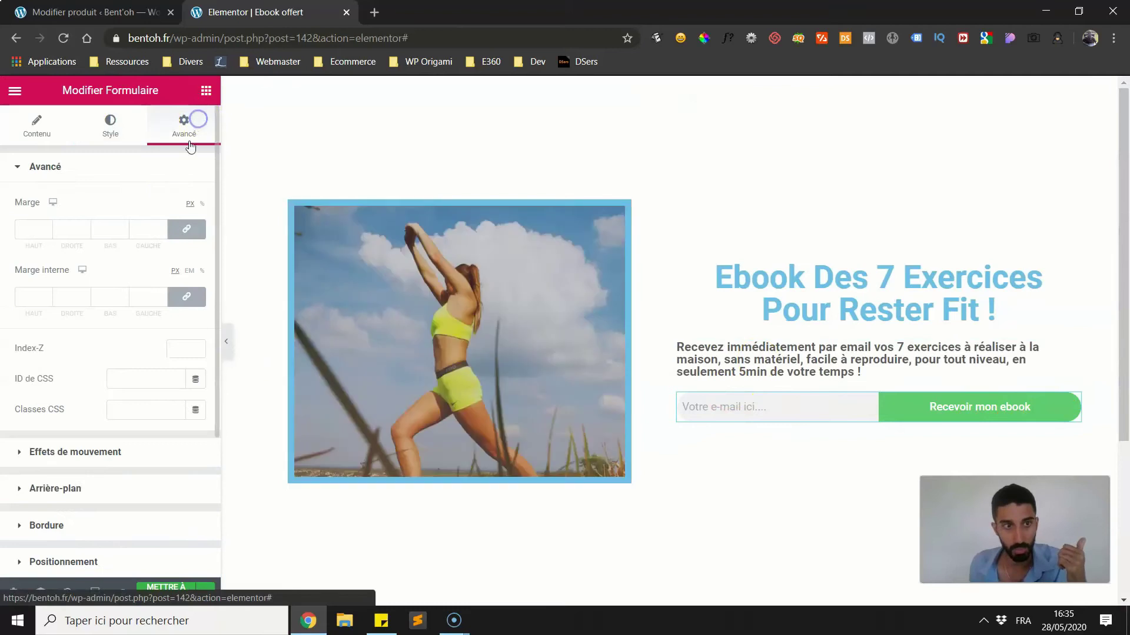
left_click(186, 300)
double_click(128, 303)
type("20")
double_click(57, 298)
type("20")
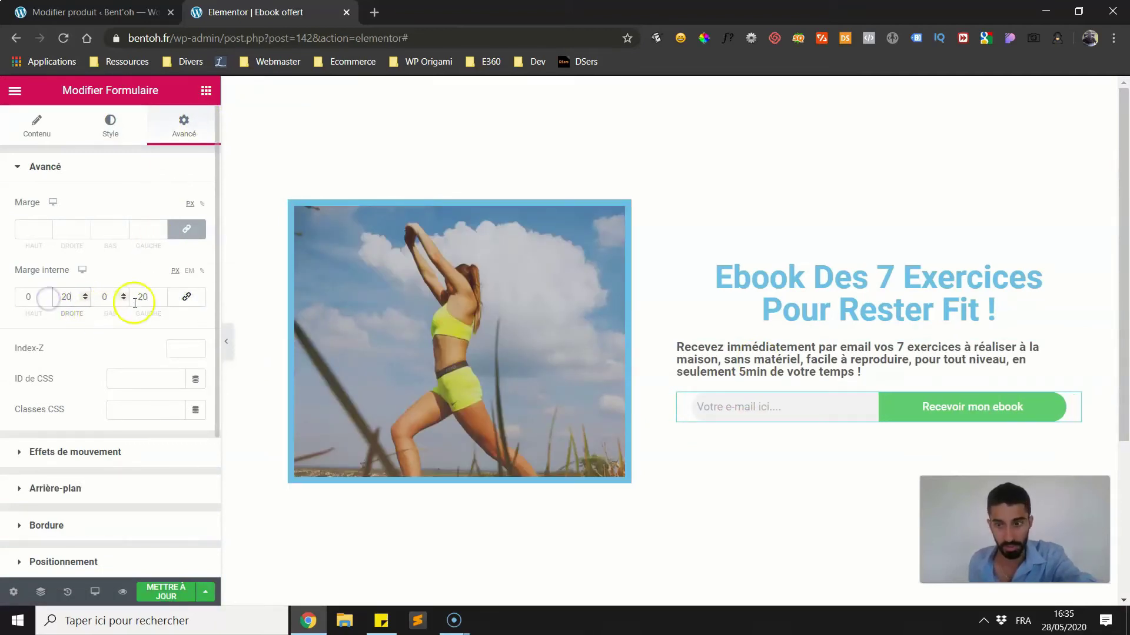
type("30")
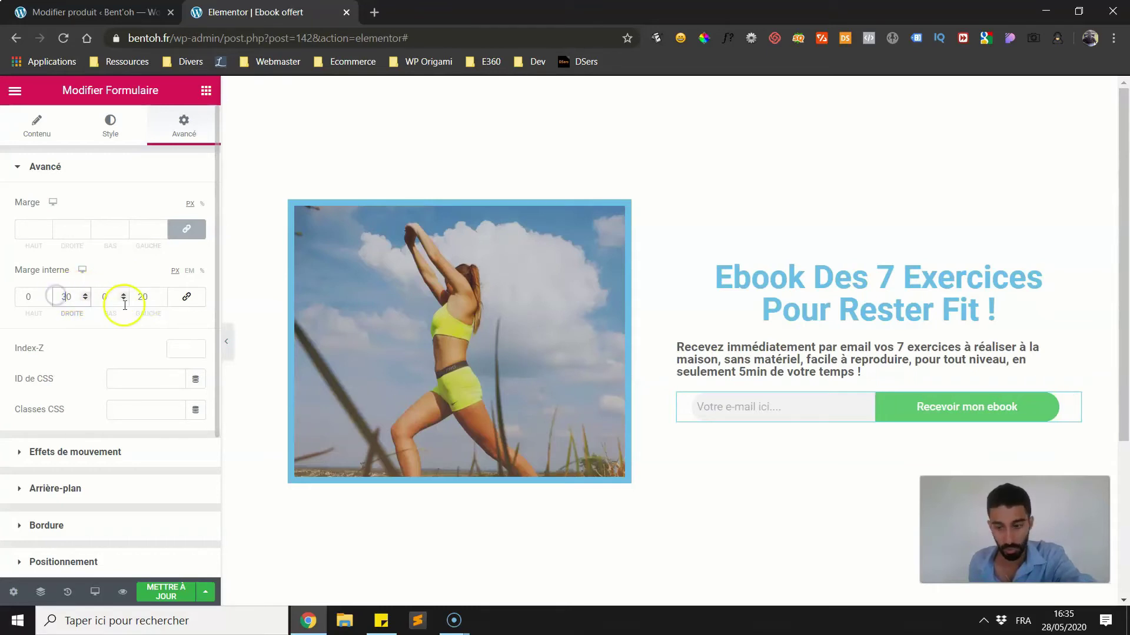
double_click(142, 295)
type("30")
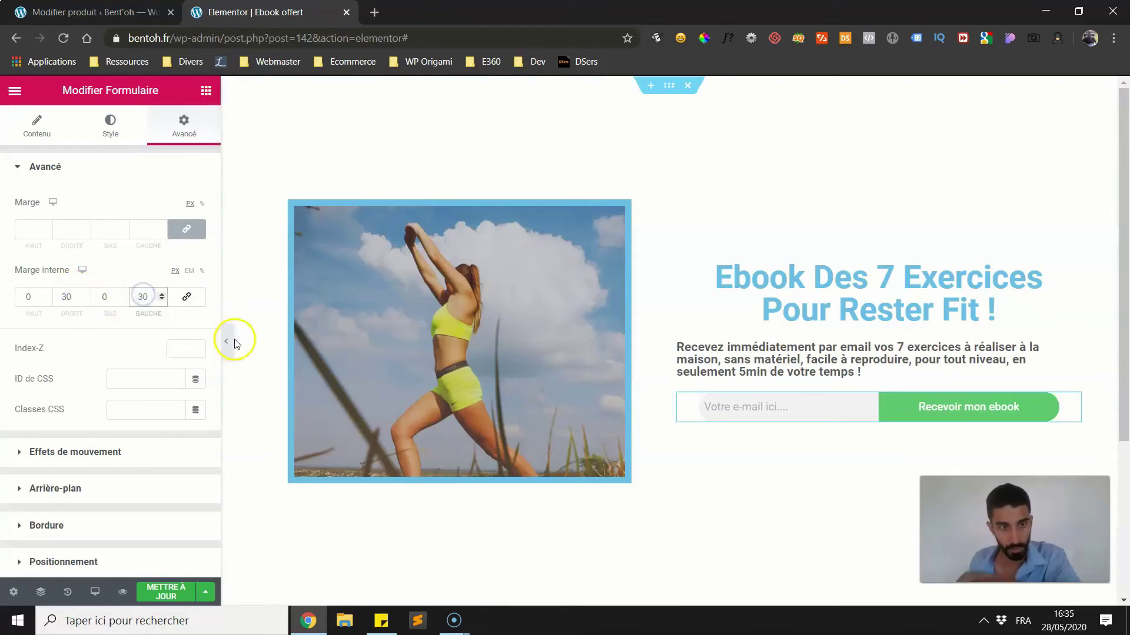
left_click(227, 340)
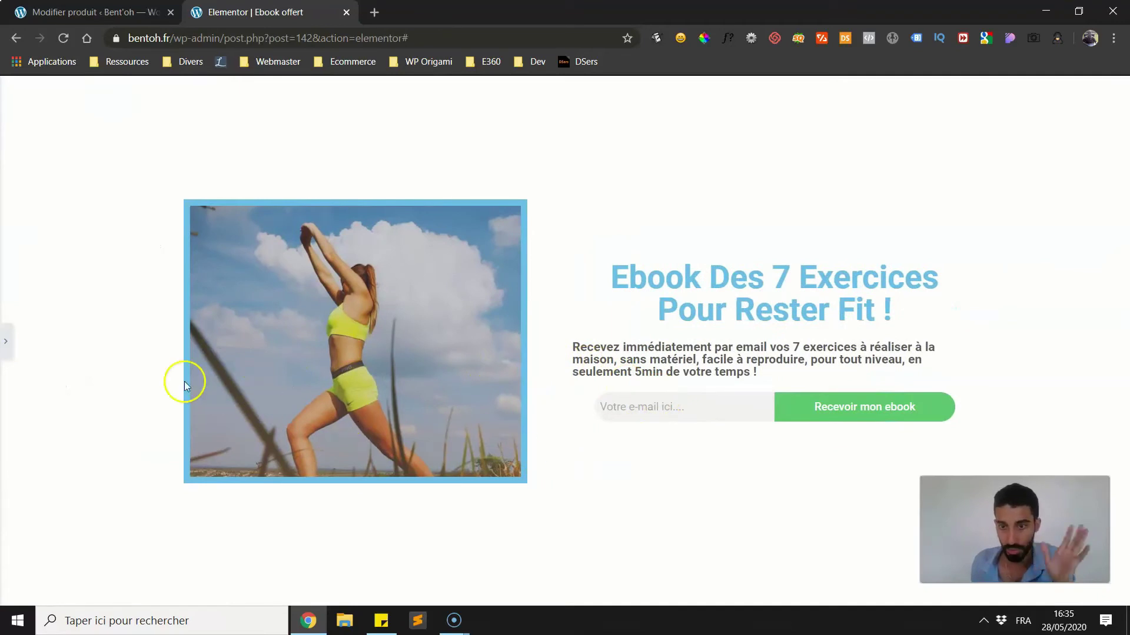
left_click(5, 341)
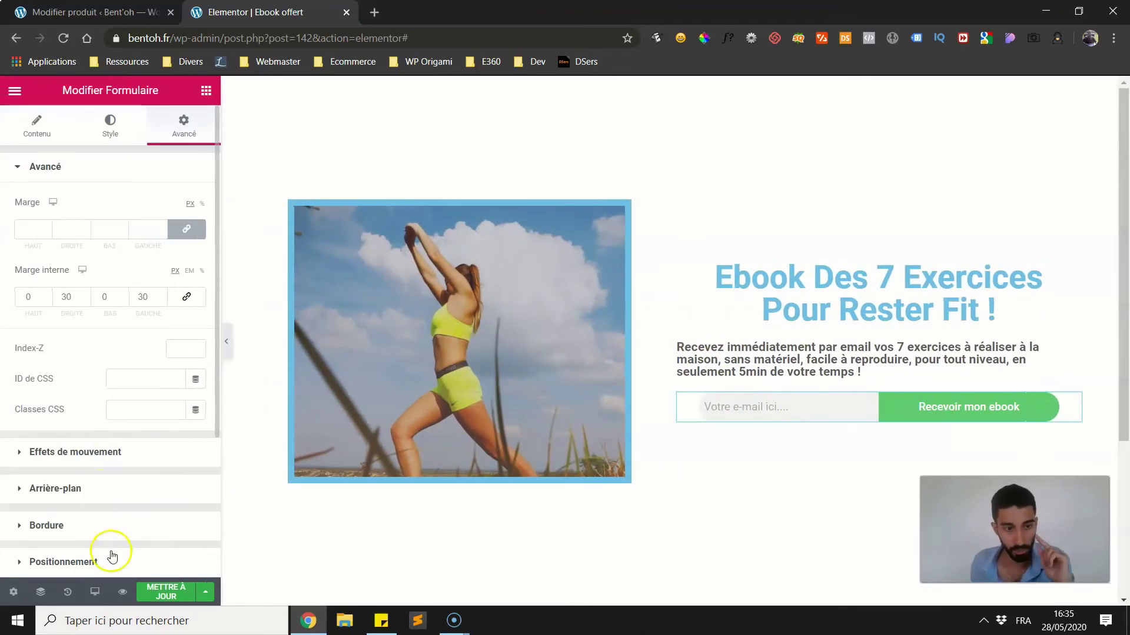
- Switch to the tablet preview and unlink the form's inner padding, with 0 px on every side
left_click(94, 592)
left_click(57, 530)
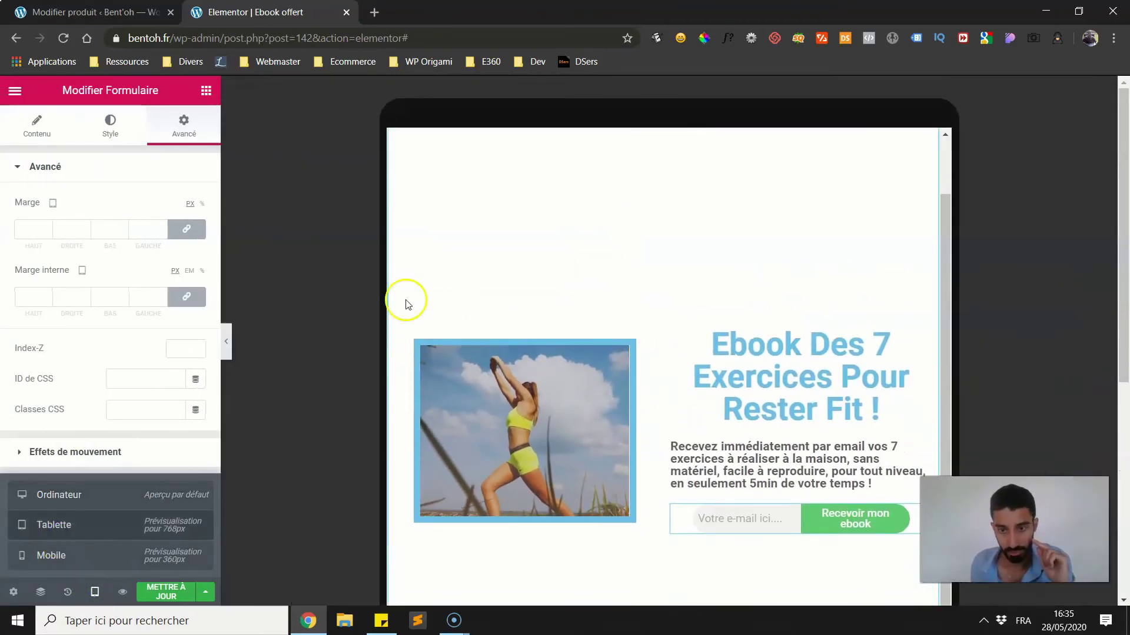
left_click(171, 259)
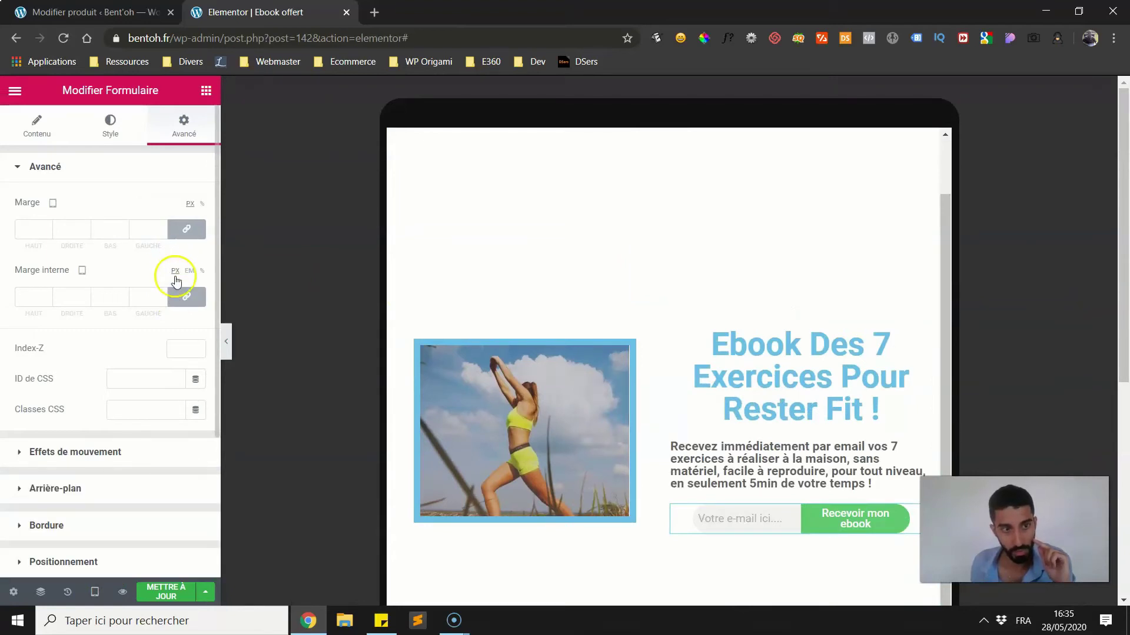
left_click(180, 299)
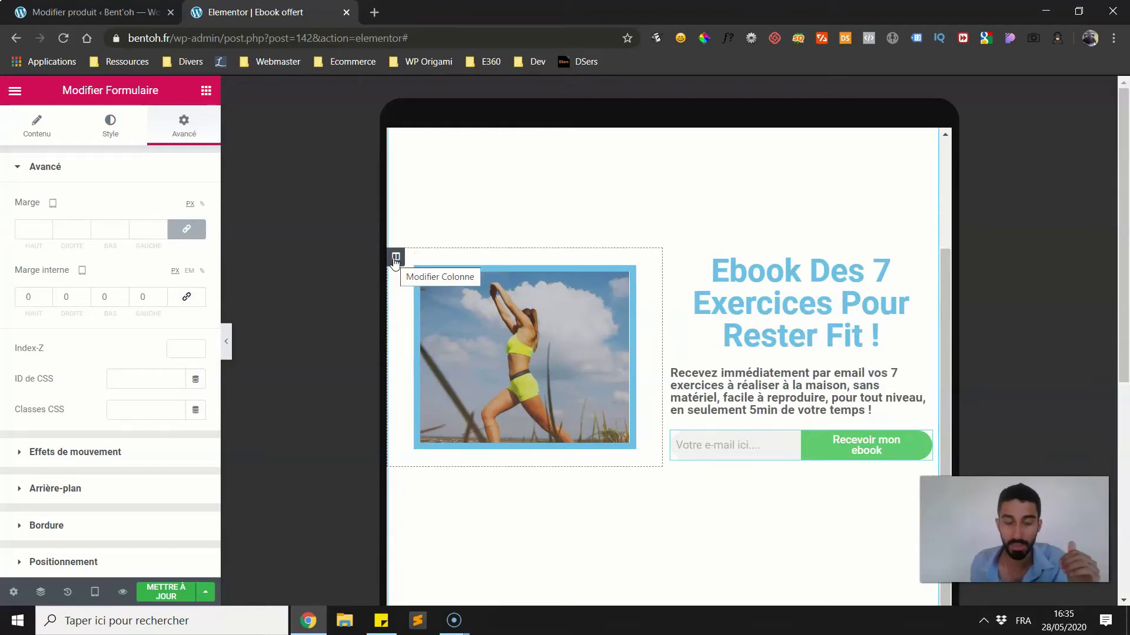
- Set the tablet width of both the image column and the title and form column to 100%, and check the stacked layout
left_click(394, 259)
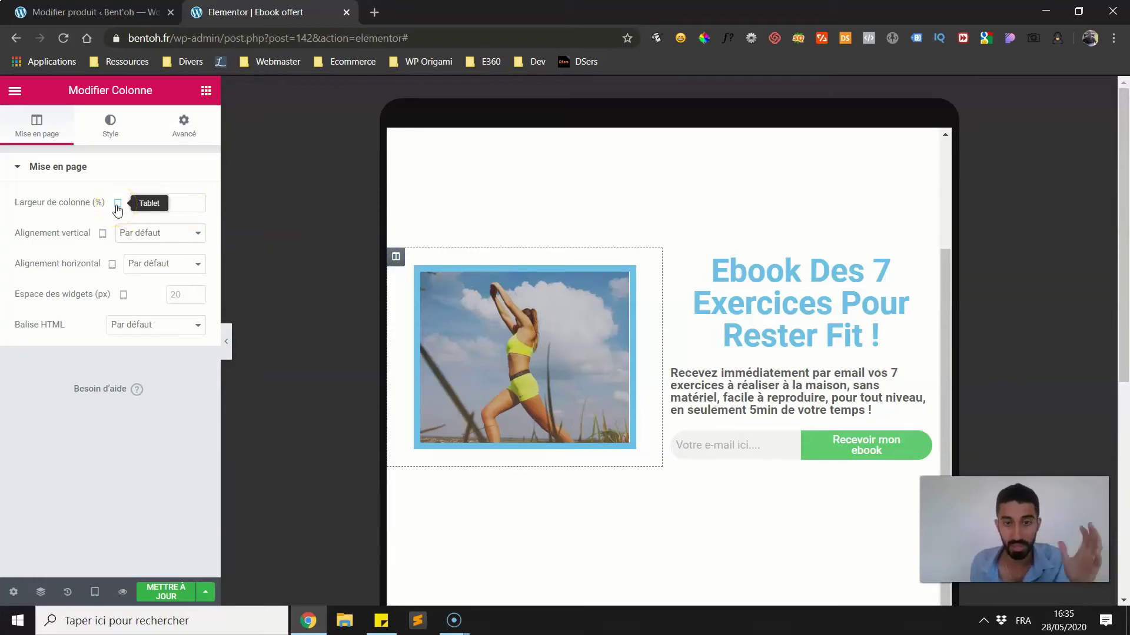
left_click(183, 202)
type("100")
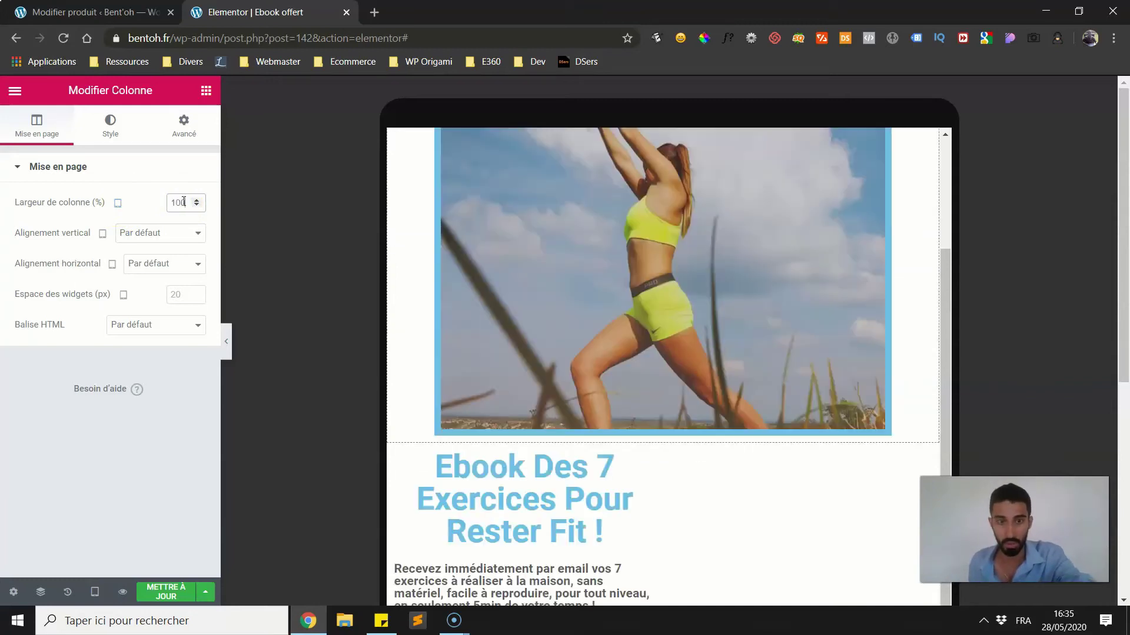
left_click(395, 452)
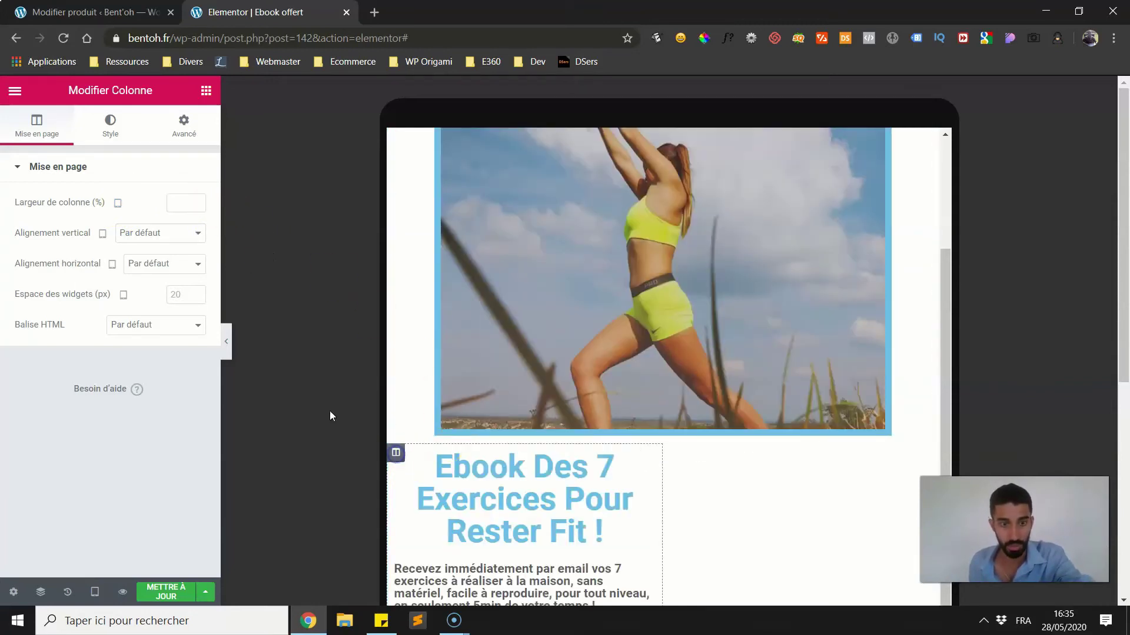
left_click(185, 207)
type("100")
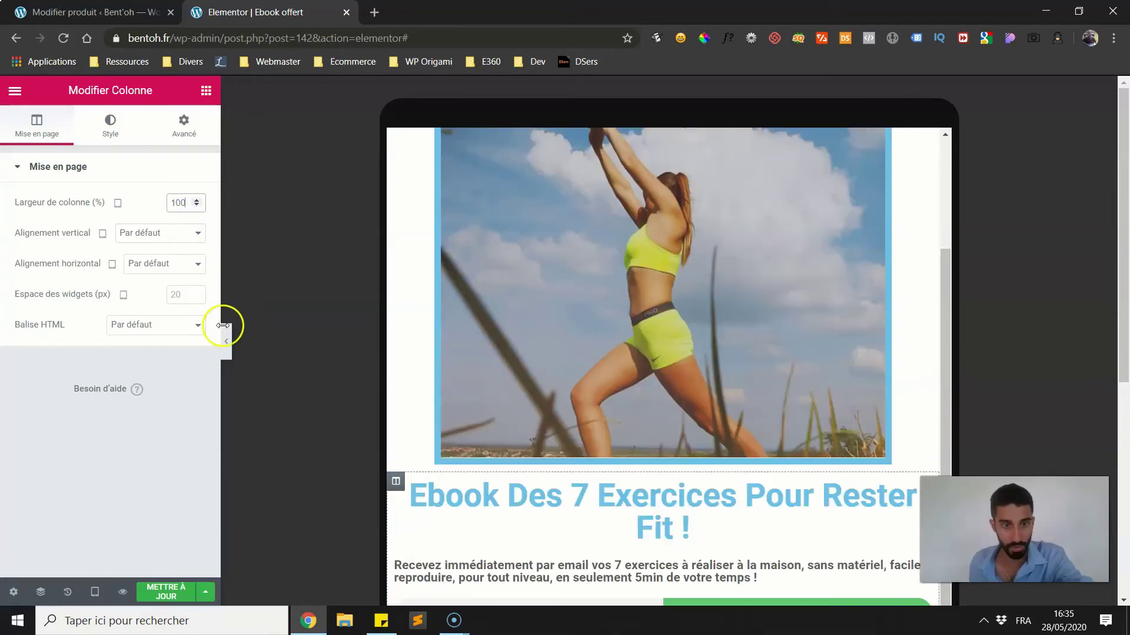
left_click(226, 341)
scroll(393, 300, "down", 5)
scroll(377, 282, "up", 2)
left_click(9, 341)
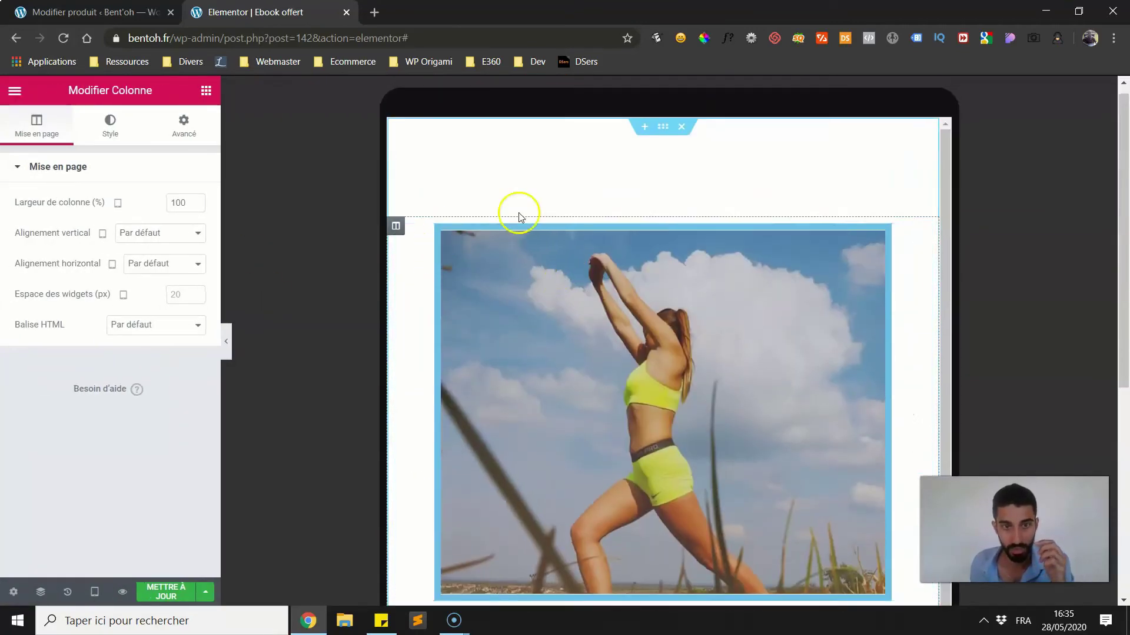
- Reduce the woman's image to 53% width for tablet
scroll(517, 214, "up", 1)
left_click(924, 244)
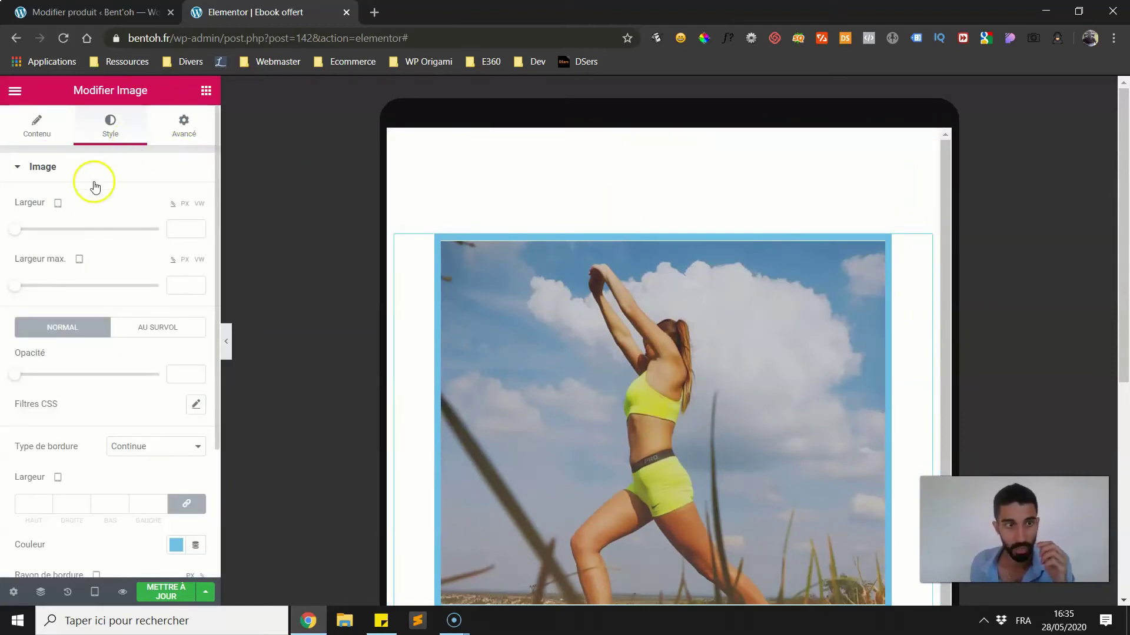
left_click_drag(16, 229, 90, 229)
- Give the column with the title and form a linked inner padding of 50 px on all sides for tablet
scroll(593, 313, "down", 4)
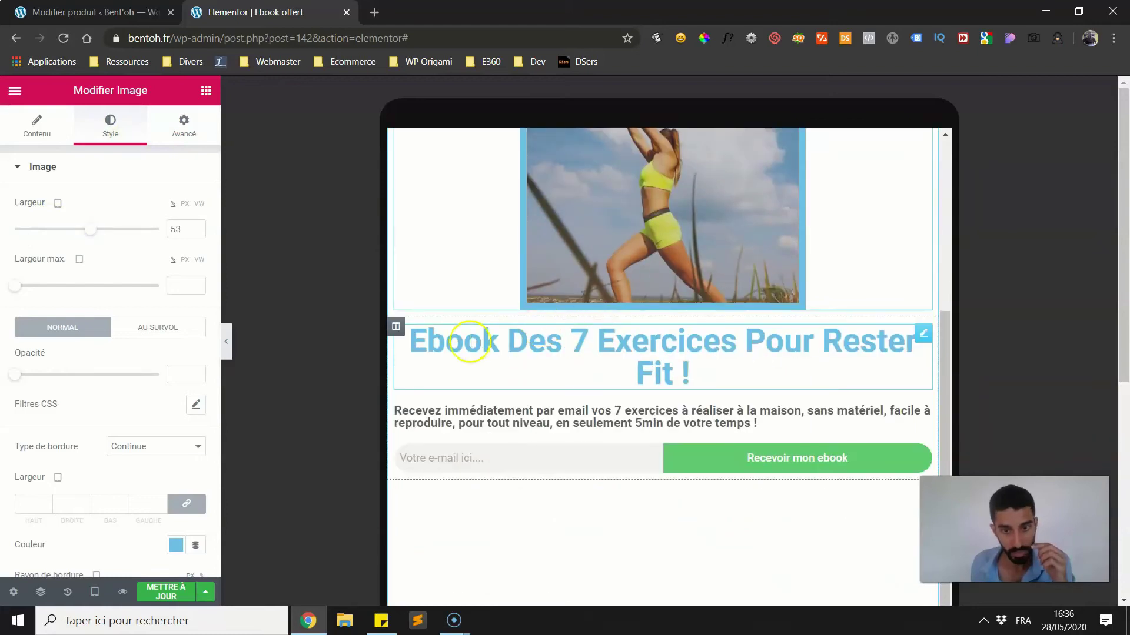
left_click(395, 329)
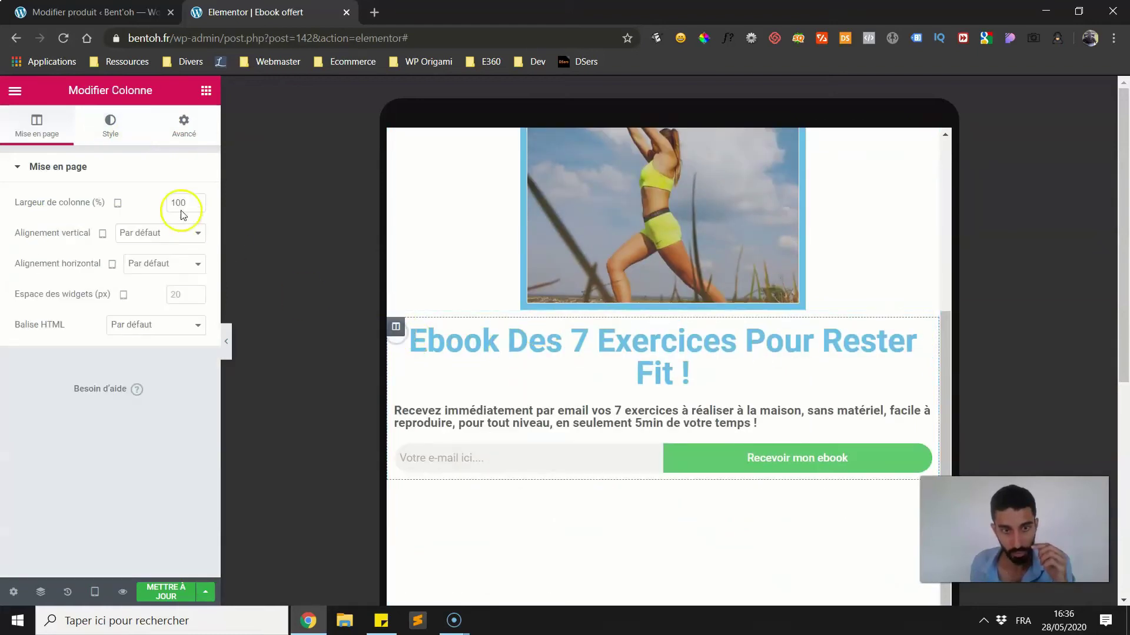
left_click(183, 125)
left_click(144, 298)
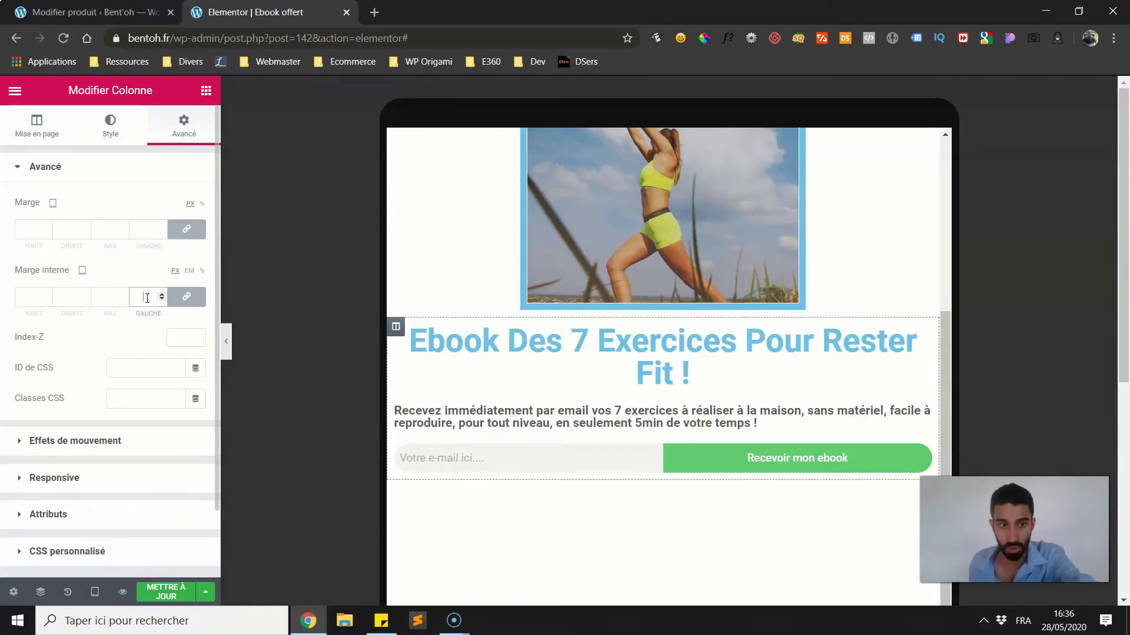
type("50")
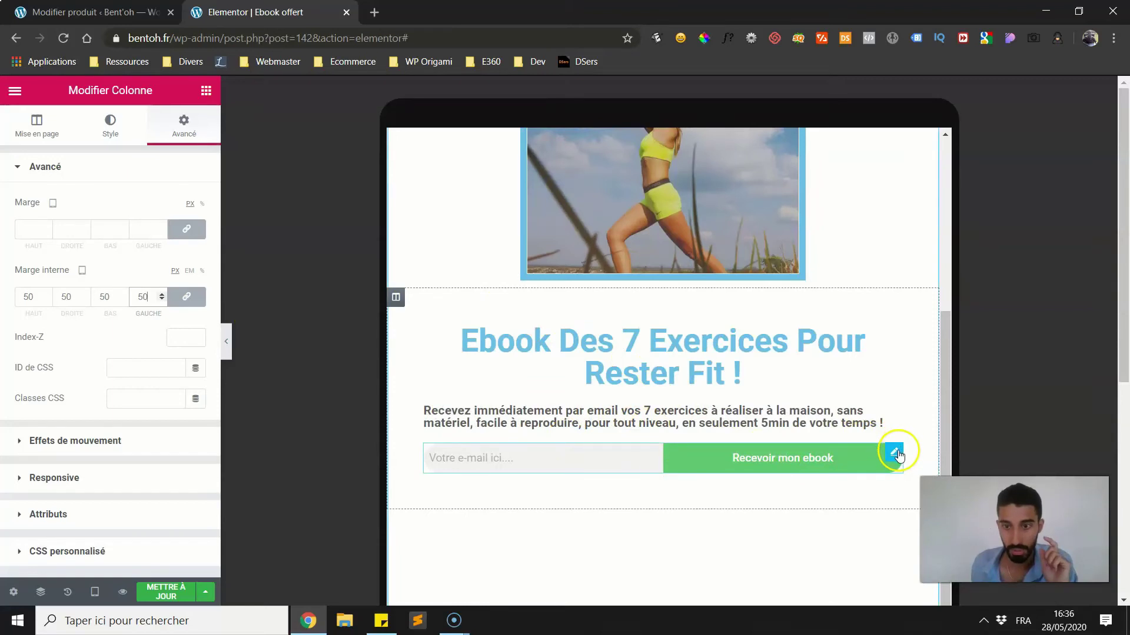
- Set the form's tablet inner padding to 80 px left and right, and check the result at full width
left_click(897, 452)
left_click(676, 358)
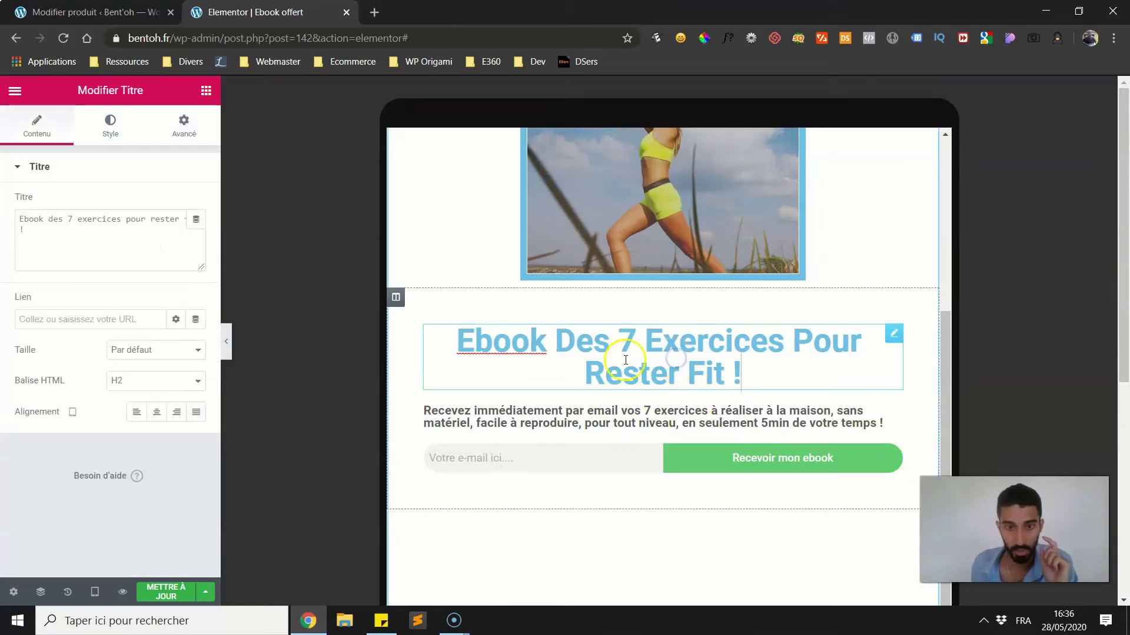
left_click(898, 456)
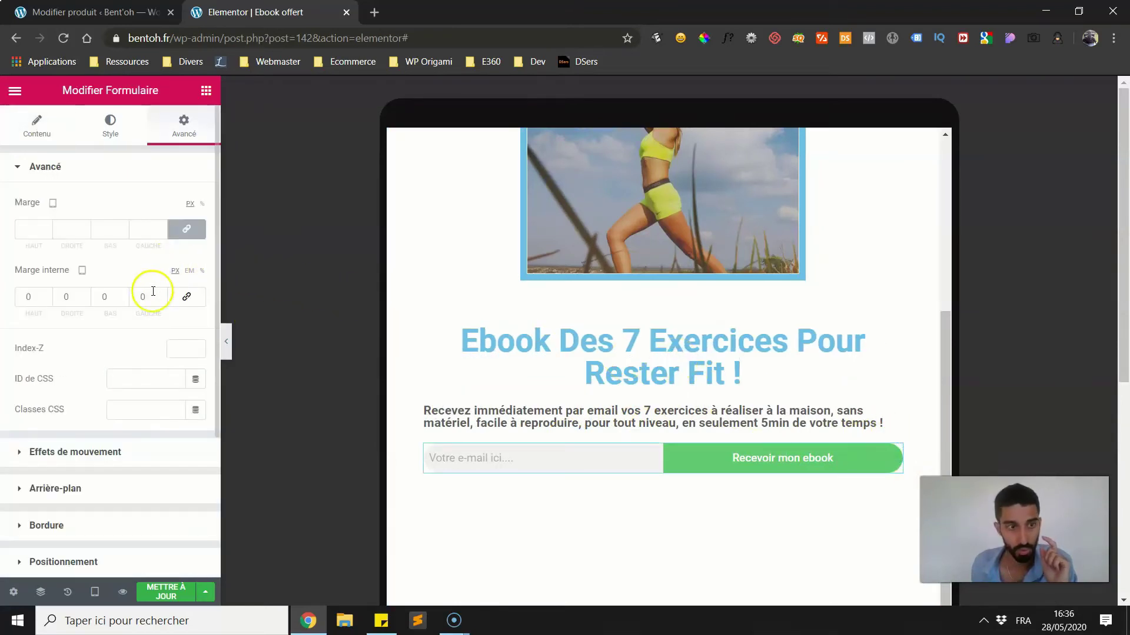
type("50")
left_click(126, 306)
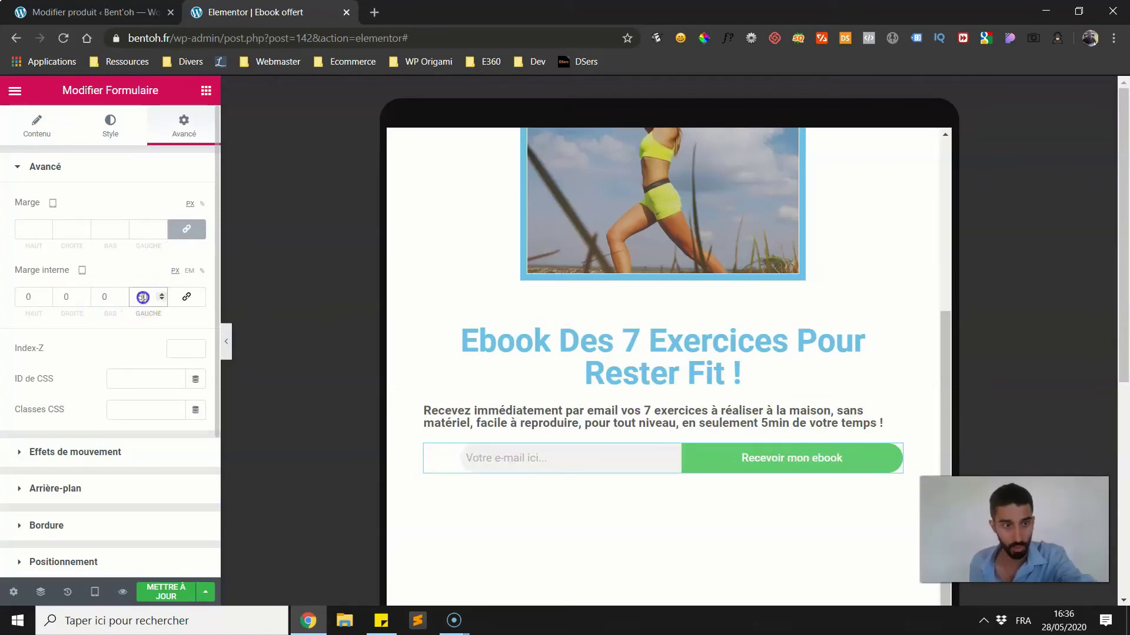
left_click(65, 297)
type("80")
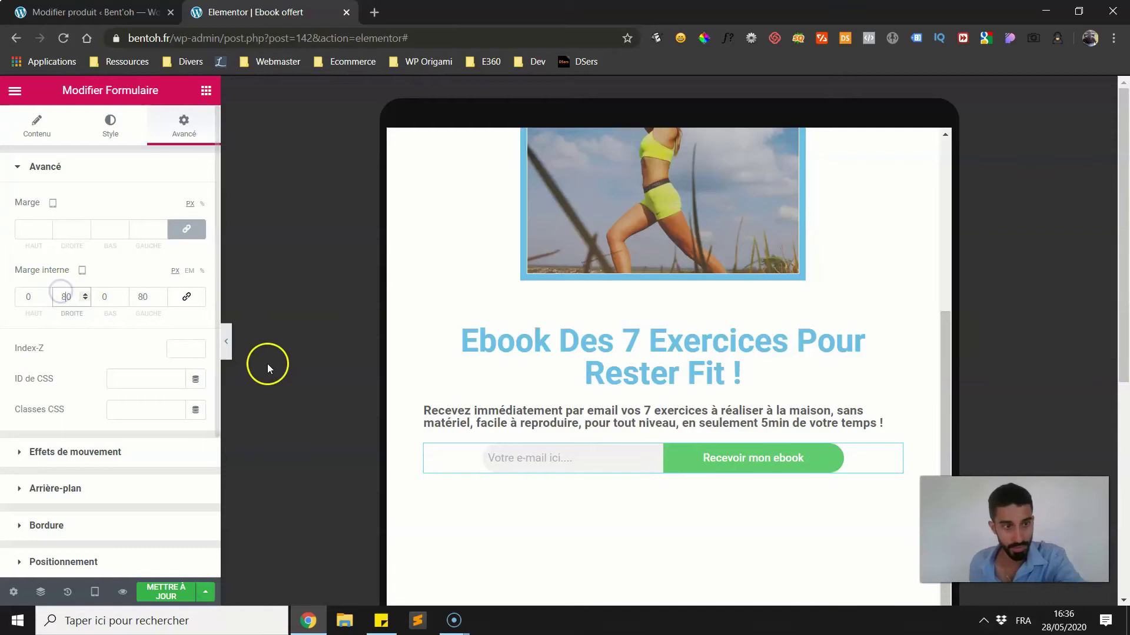
left_click(227, 346)
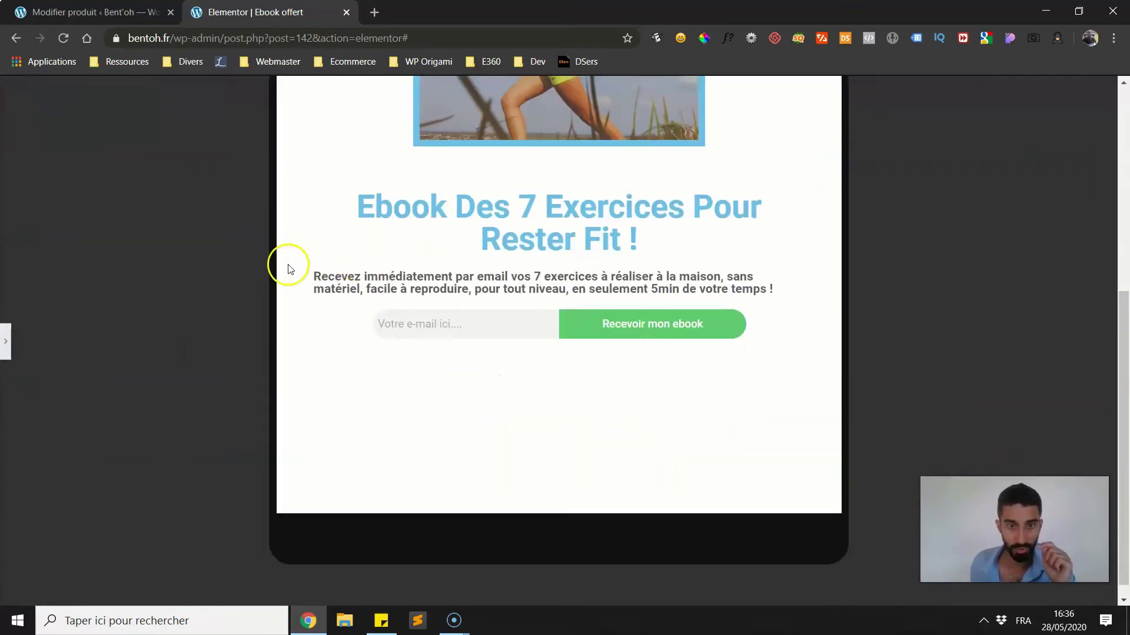
left_click(5, 342)
- Switch to the mobile preview and enlarge the woman's image to about 84% width
left_click(94, 591)
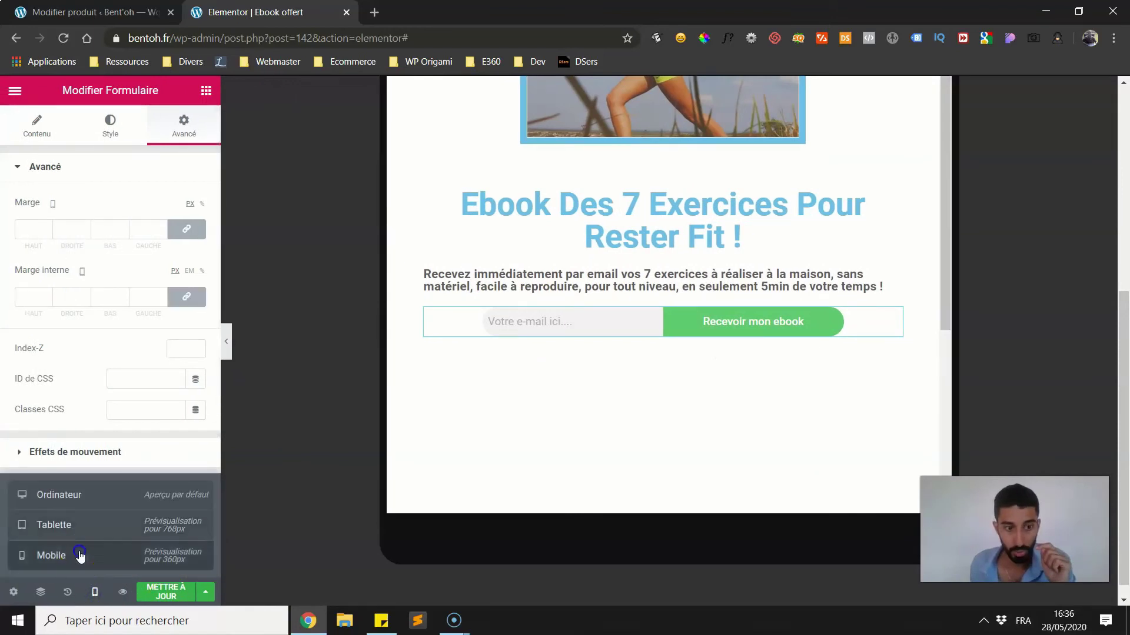
left_click(78, 556)
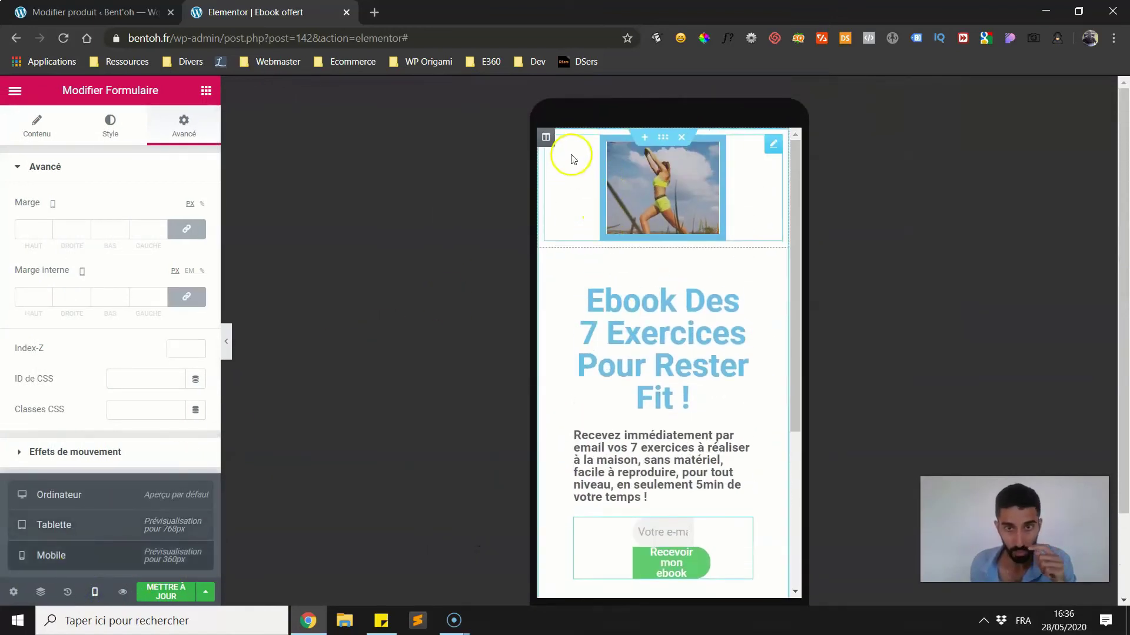
left_click(586, 158)
left_click_drag(18, 237, 136, 225)
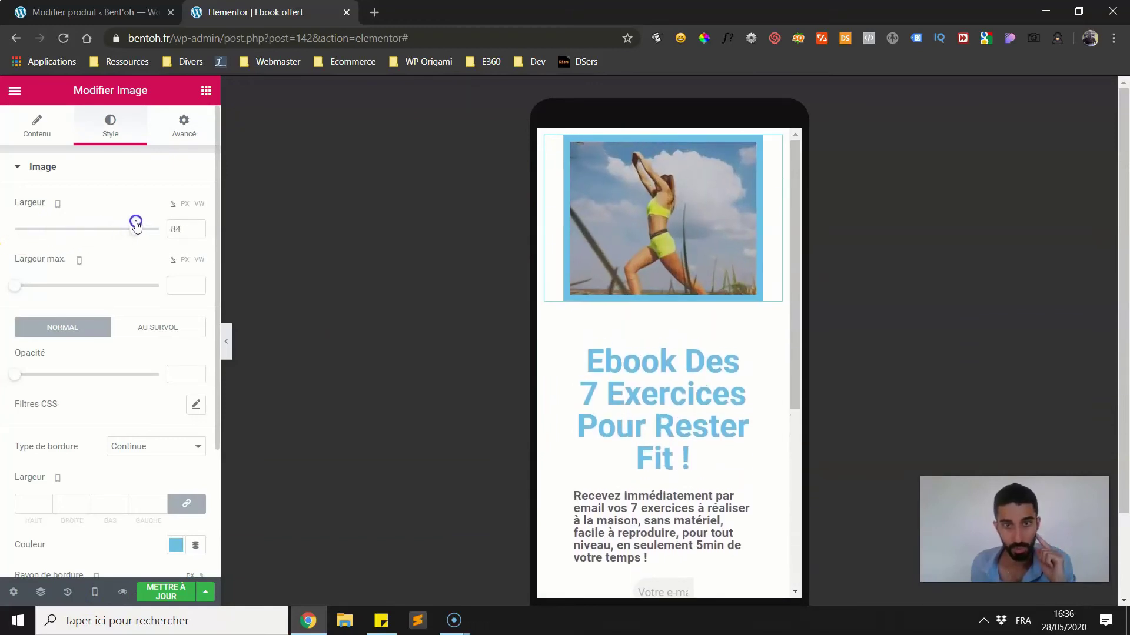
- Unlink the image's mobile margins and set the top margin to 50 px
left_click(184, 124)
left_click(185, 229)
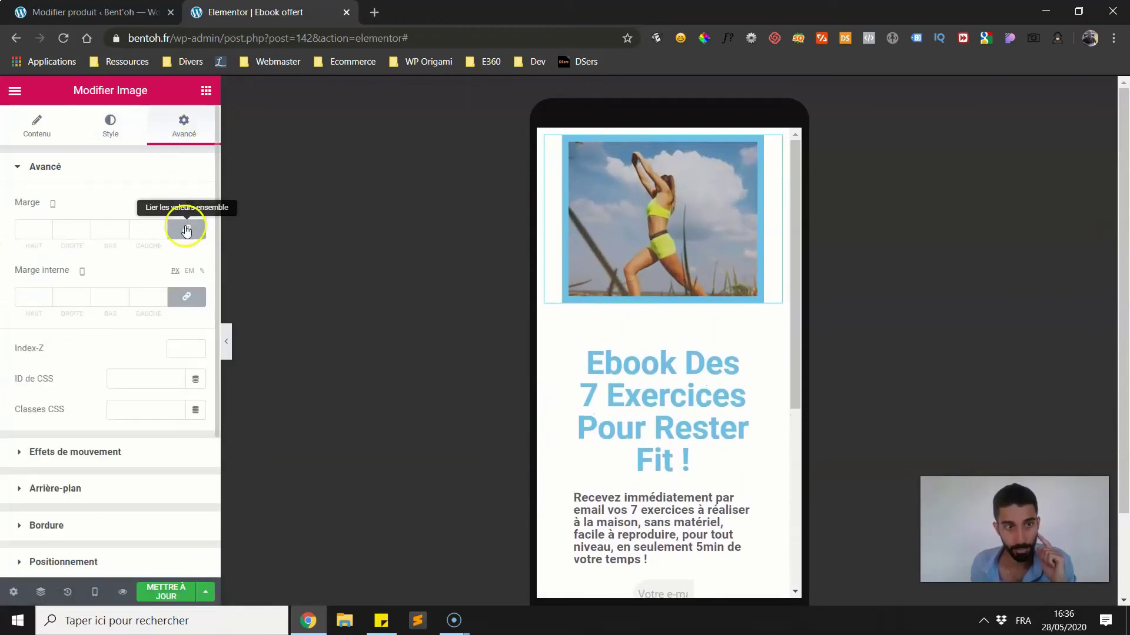
left_click_drag(37, 229, 13, 241)
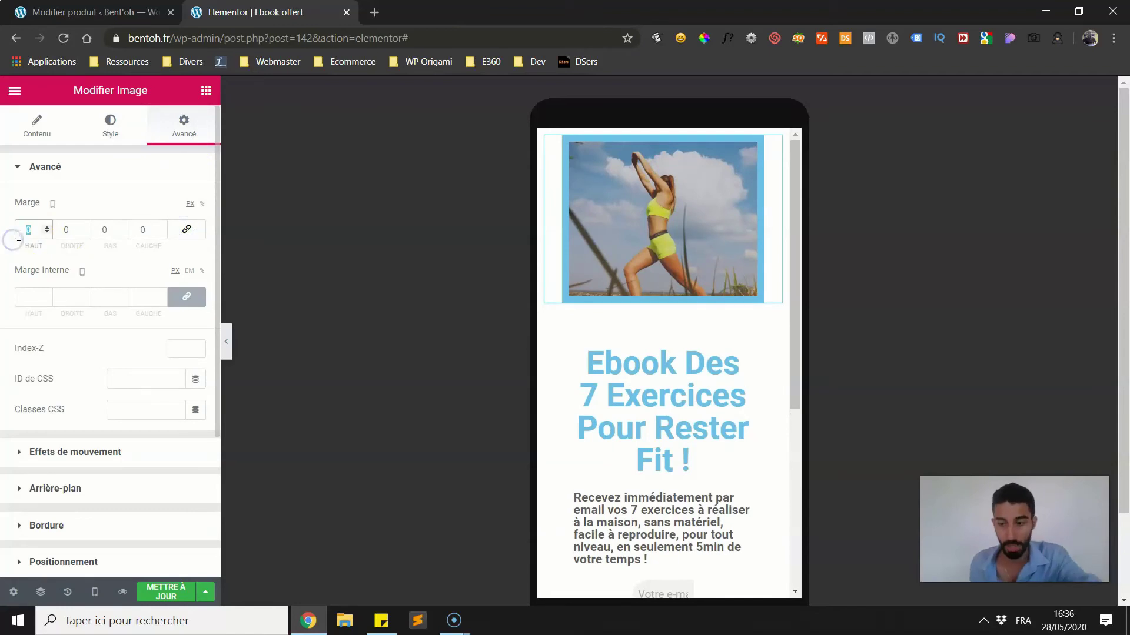
type("50")
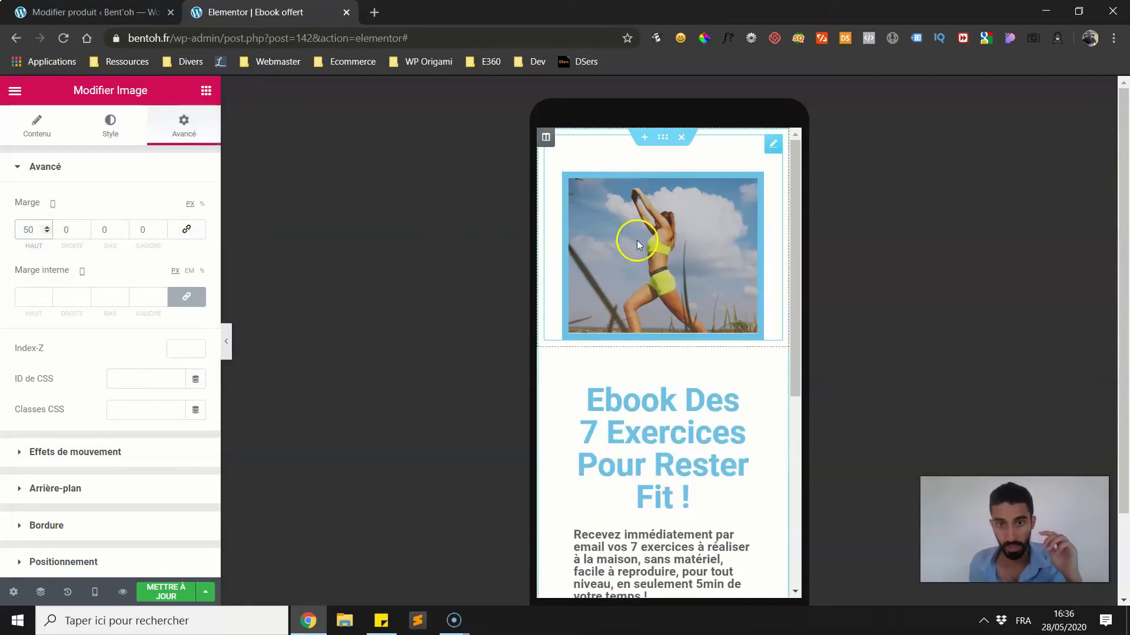
- Set the mobile inner padding of the column holding the title and form to a linked 20 px on all sides
scroll(643, 274, "down", 2)
scroll(643, 275, "down", 3)
scroll(647, 235, "up", 4)
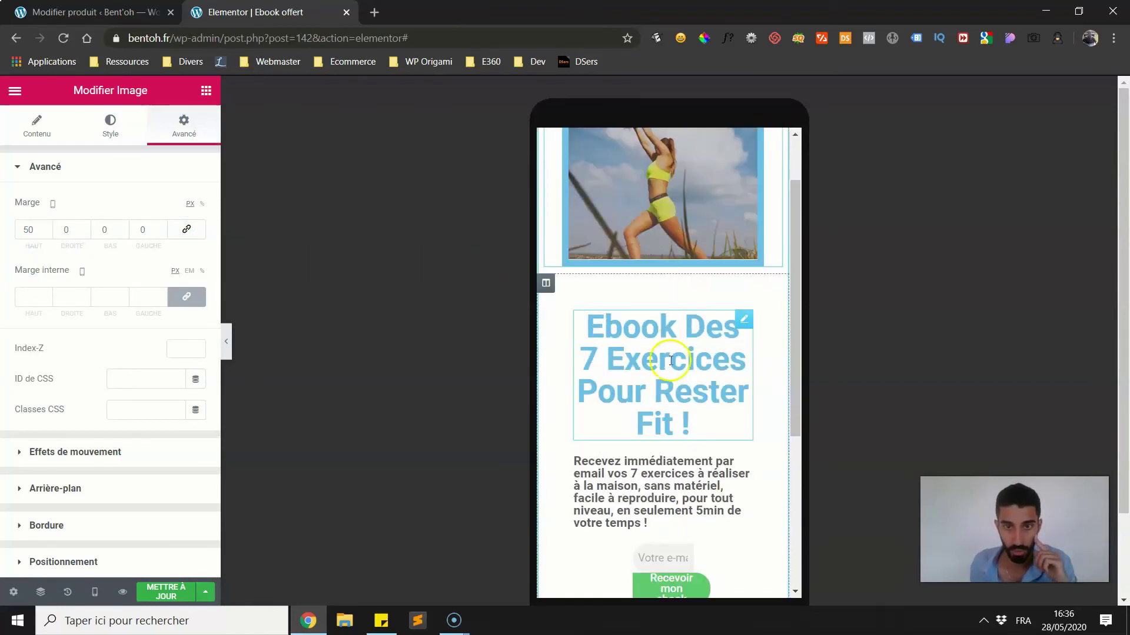
left_click(668, 360)
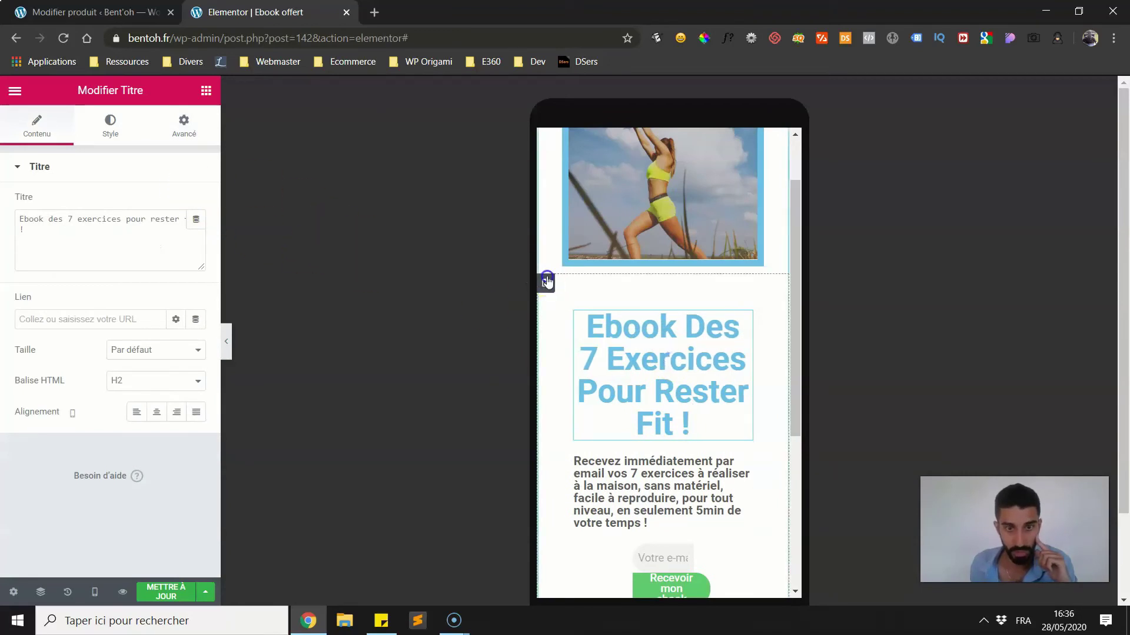
left_click(544, 282)
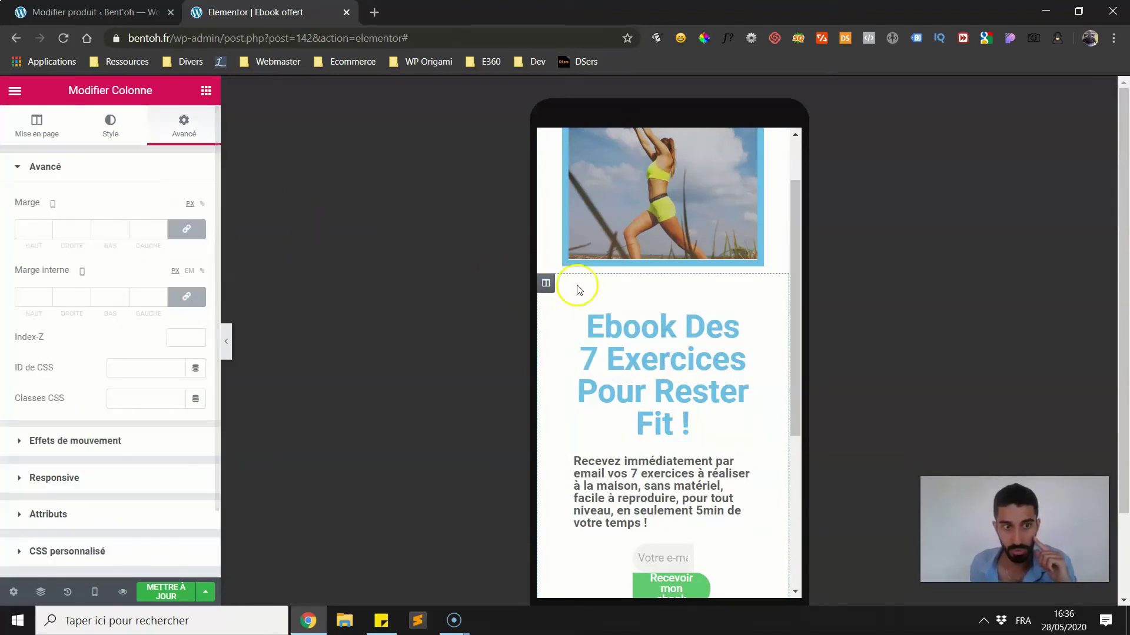
scroll(775, 424, "down", 1)
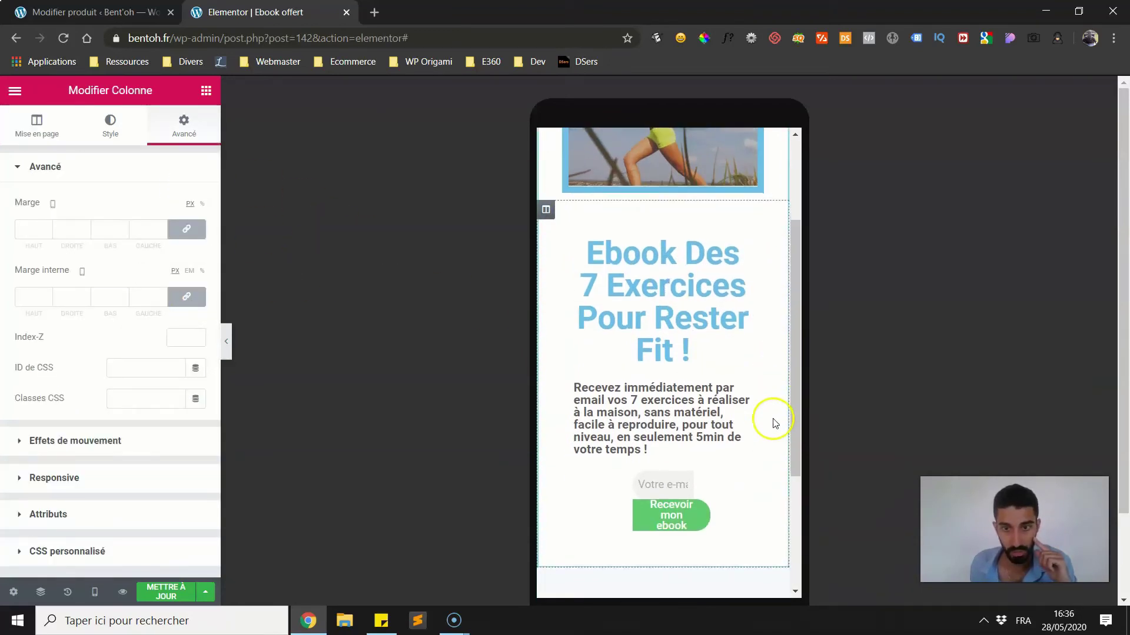
left_click(178, 306)
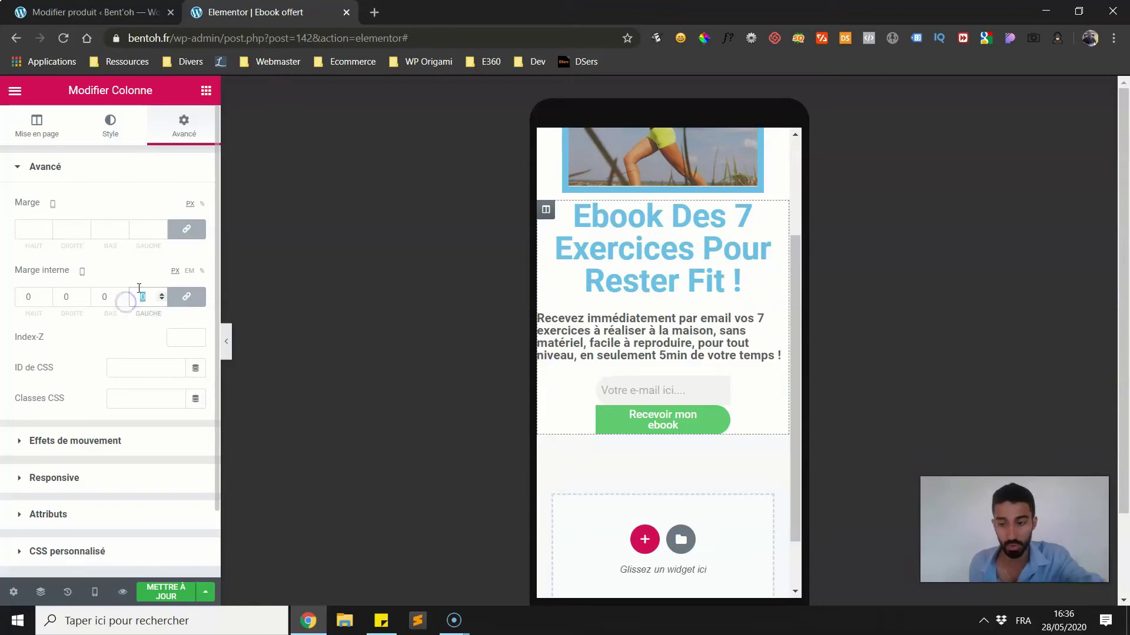
type("20")
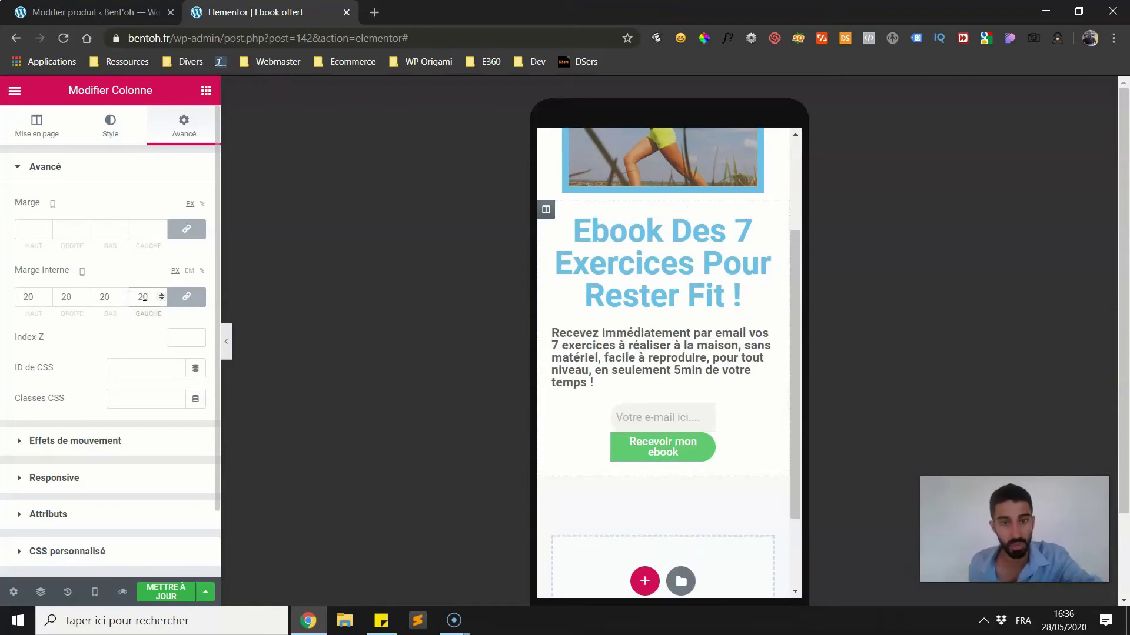
- Set the ebook title's mobile font size to 30 px in its typography settings
left_click(648, 256)
left_click(112, 129)
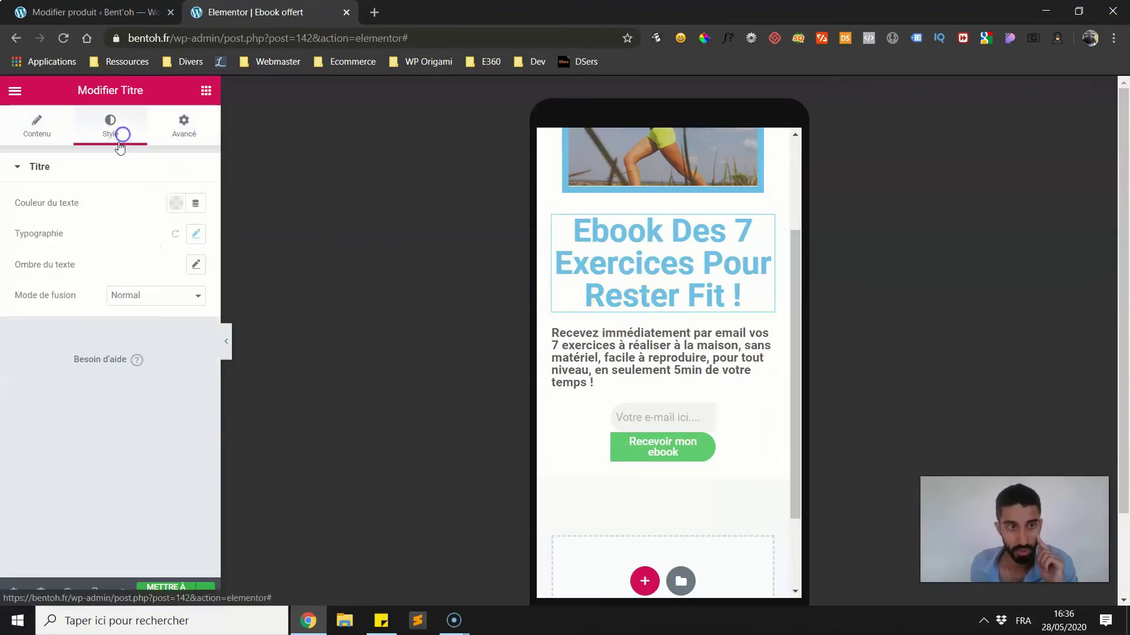
left_click(196, 235)
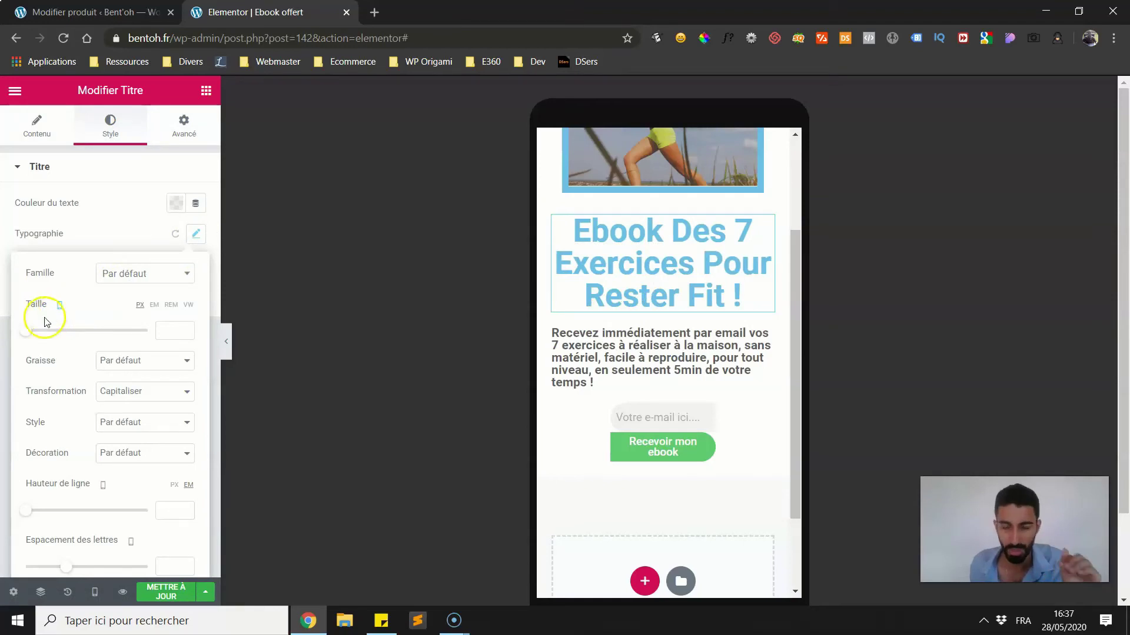
left_click_drag(30, 330, 48, 331)
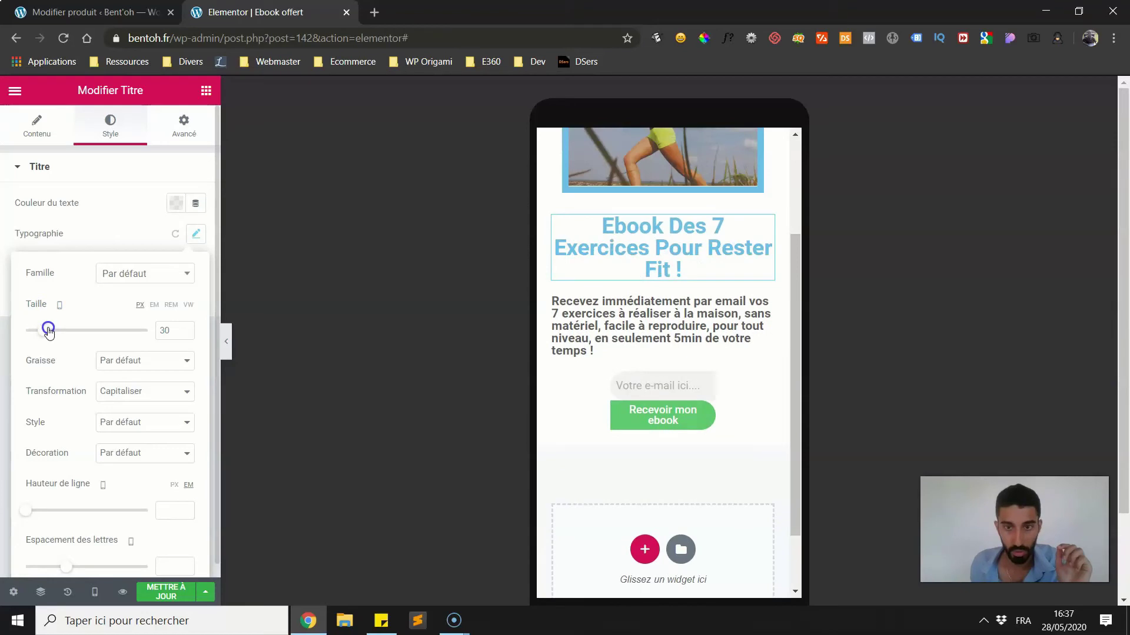
- Slightly enlarge the mobile font size of the descriptive text below the title
left_click(580, 307)
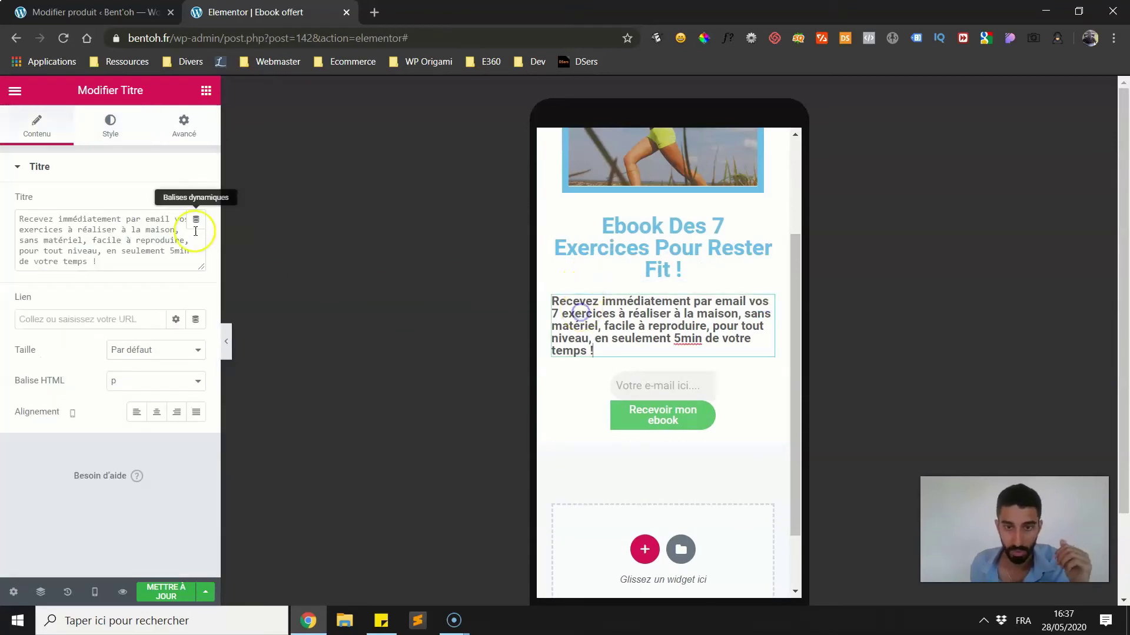
left_click(107, 130)
left_click(196, 234)
left_click_drag(31, 330, 38, 335)
- Unlink the form's mobile inner padding and reset it to 0 on all sides
left_click(617, 418)
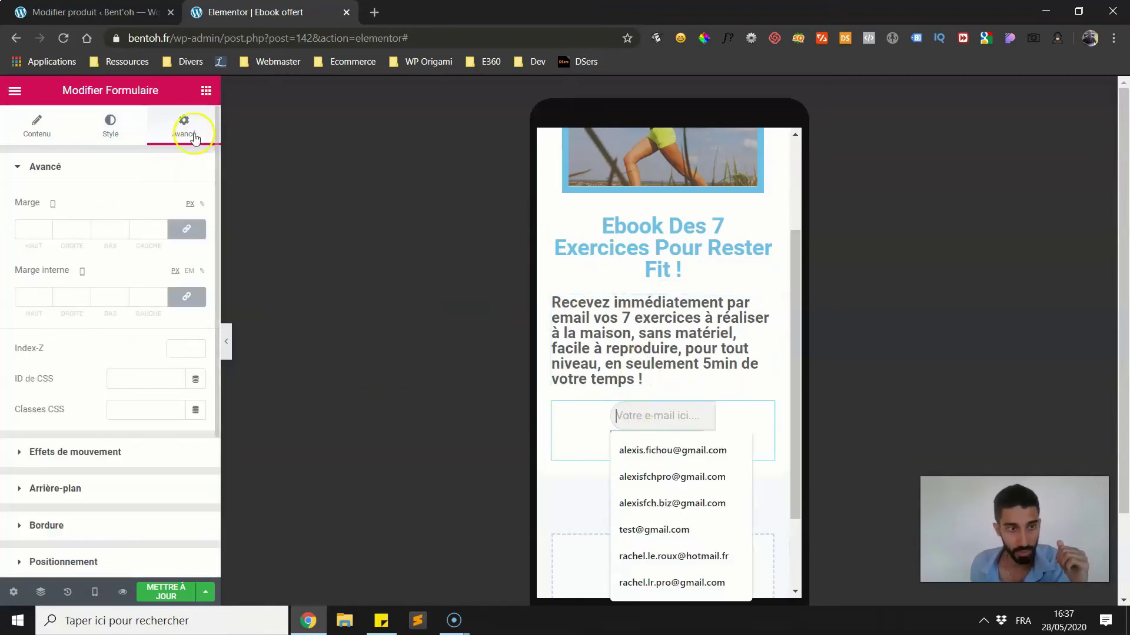
left_click(188, 297)
left_click(178, 231)
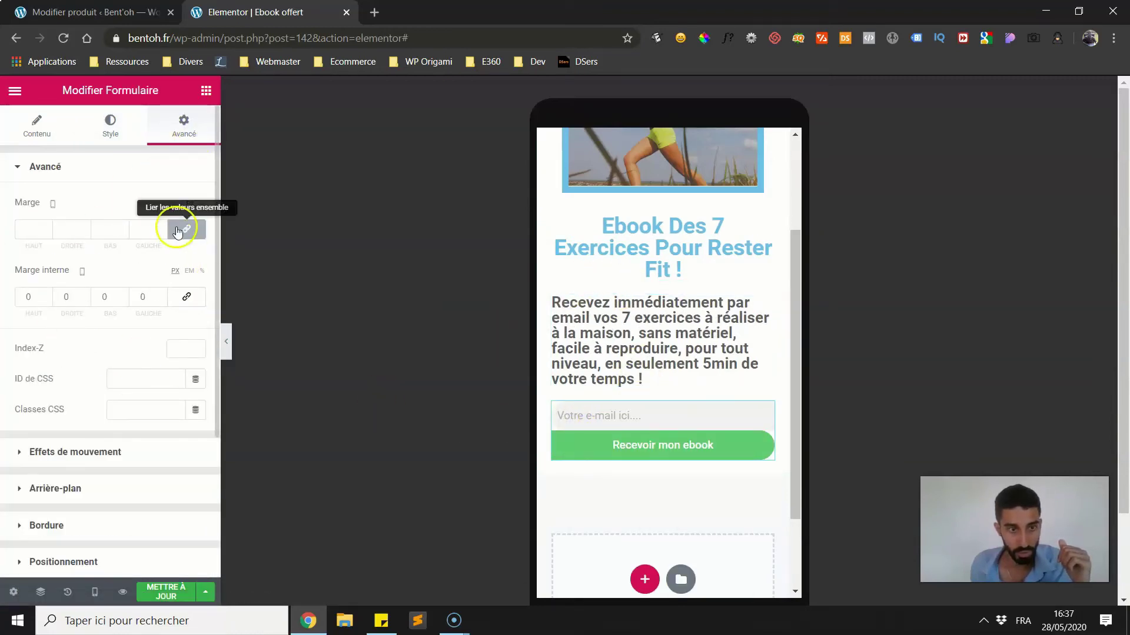
- Set the mobile column width of the form's "Recevoir mon ebook" send button to 50%
scroll(598, 369, "down", 1)
left_click(597, 369)
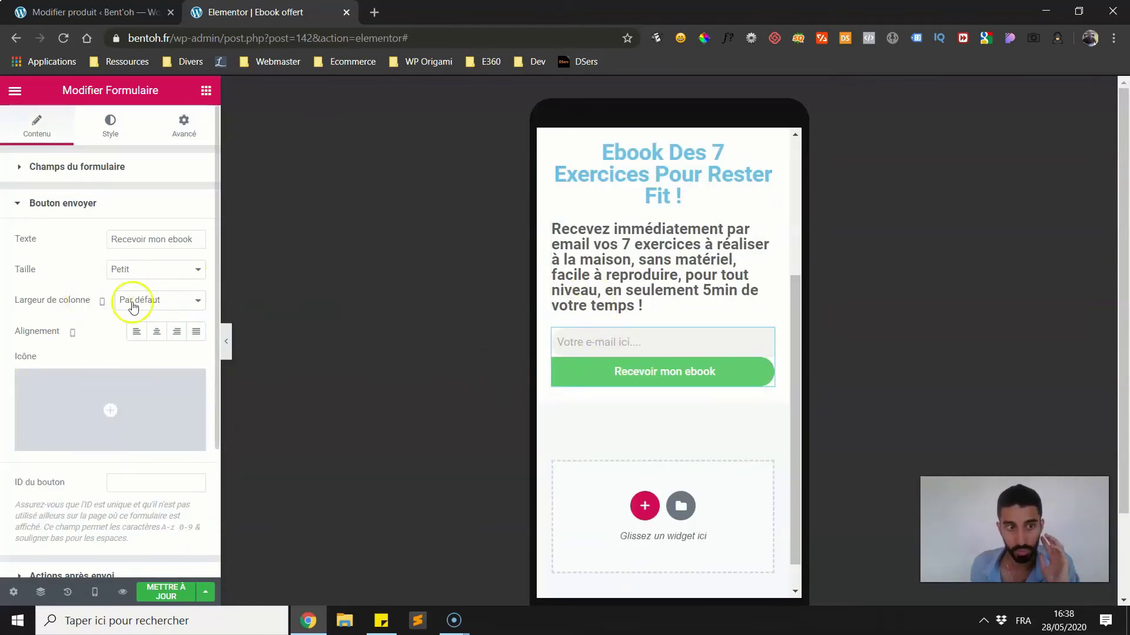
left_click(171, 301)
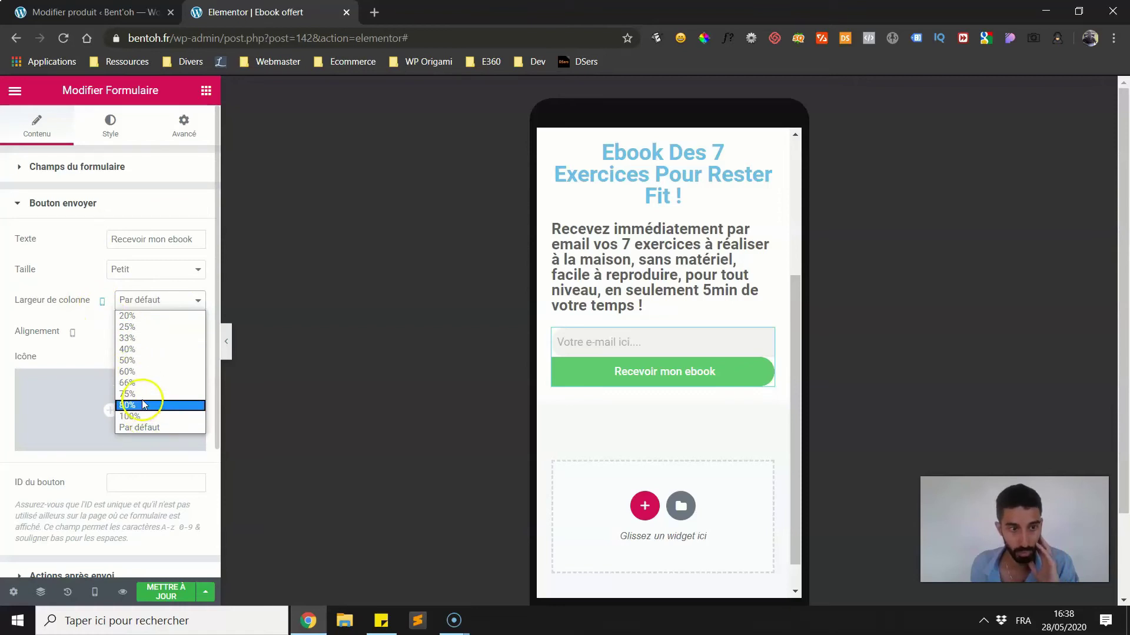
left_click(136, 360)
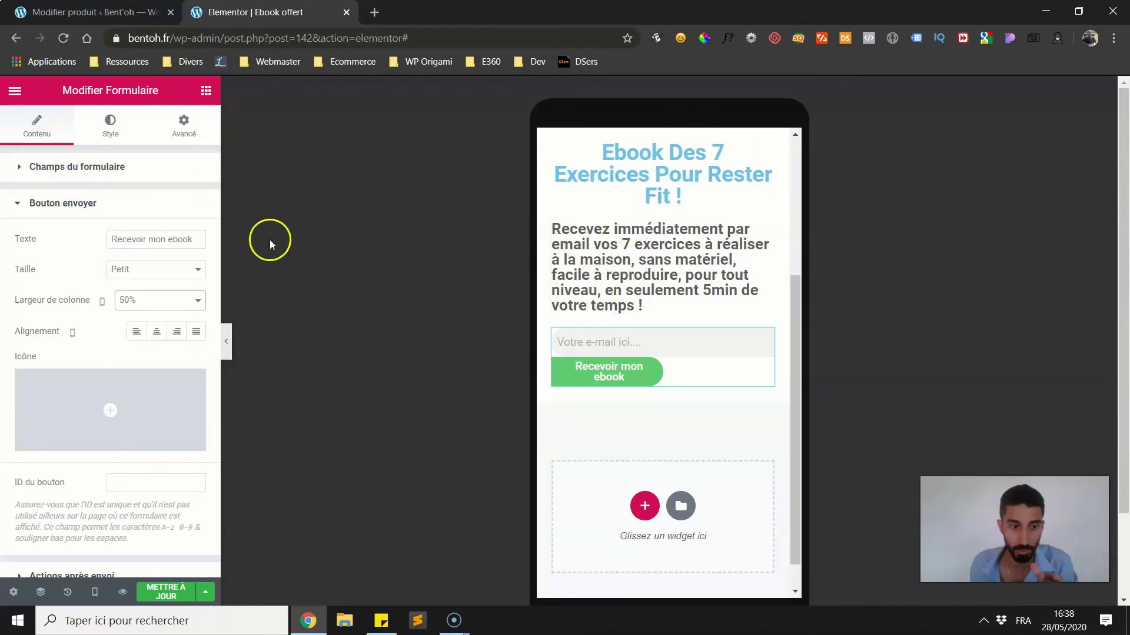
- Set the mobile column width of the form's "Votre e-mail" field to 50%
left_click(81, 172)
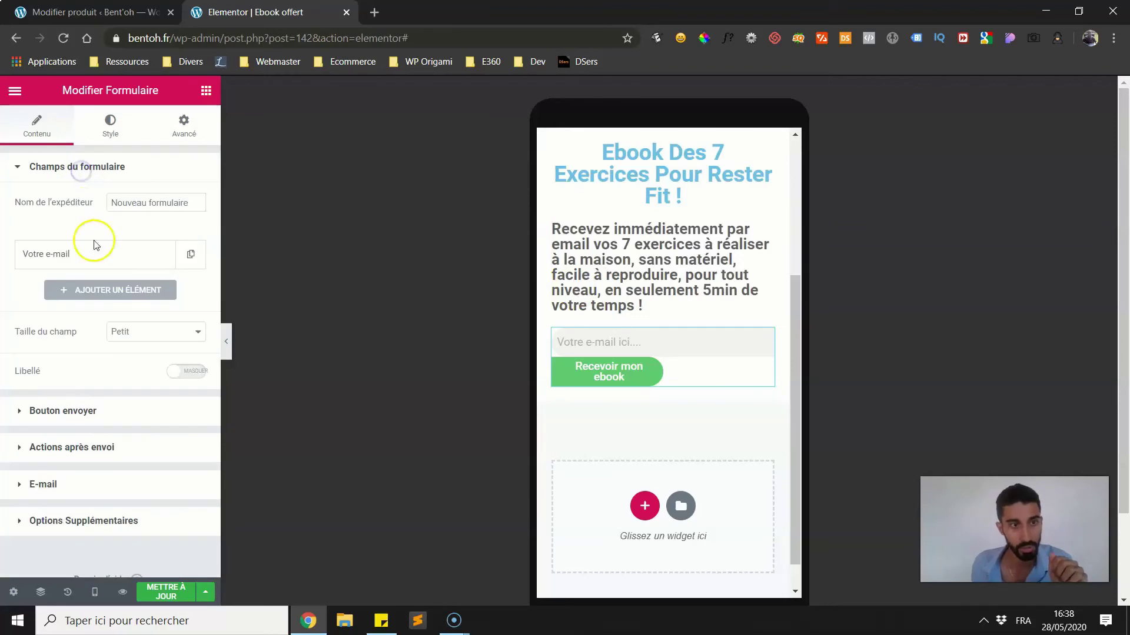
left_click(101, 257)
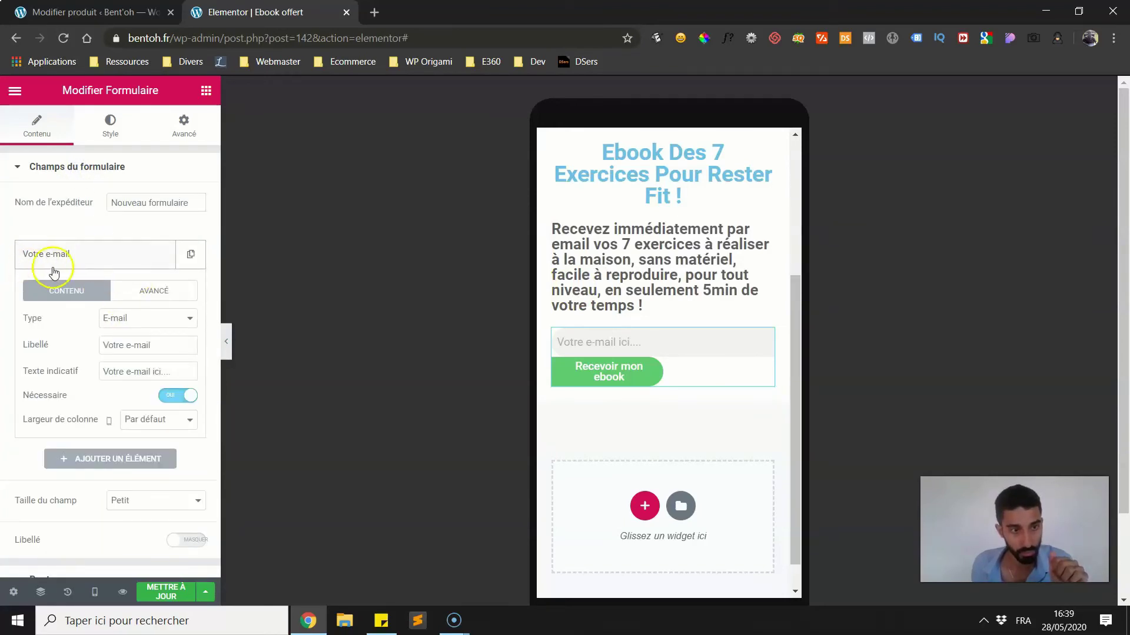
left_click(157, 419)
left_click(148, 482)
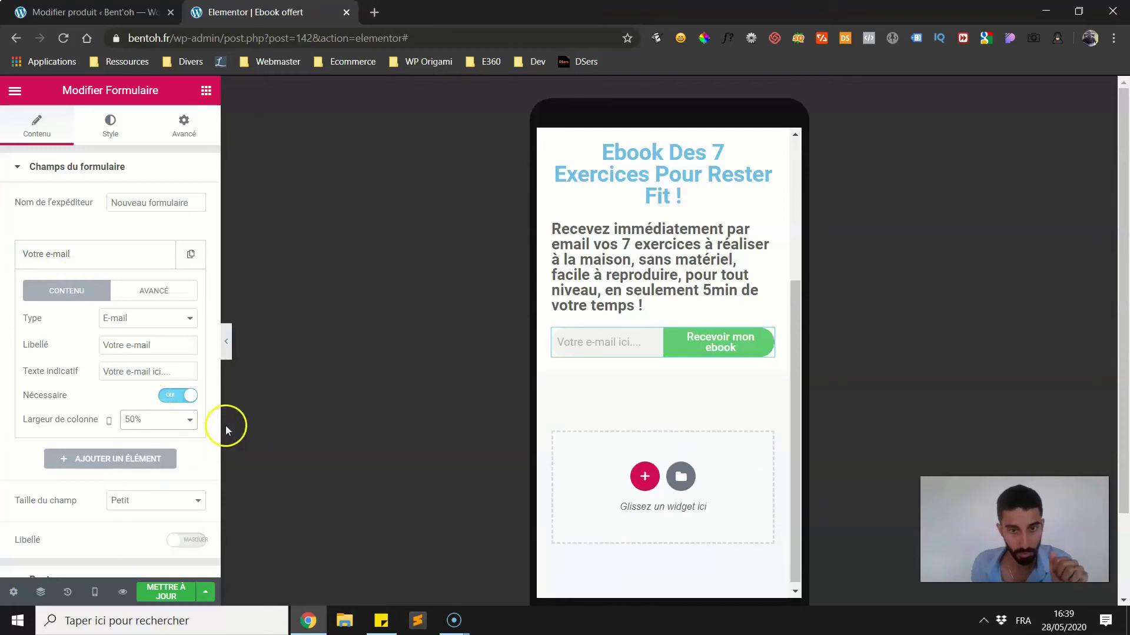
- Check the mobile layout with the editing panel hidden, return to the desktop preview and select the form
left_click(226, 342)
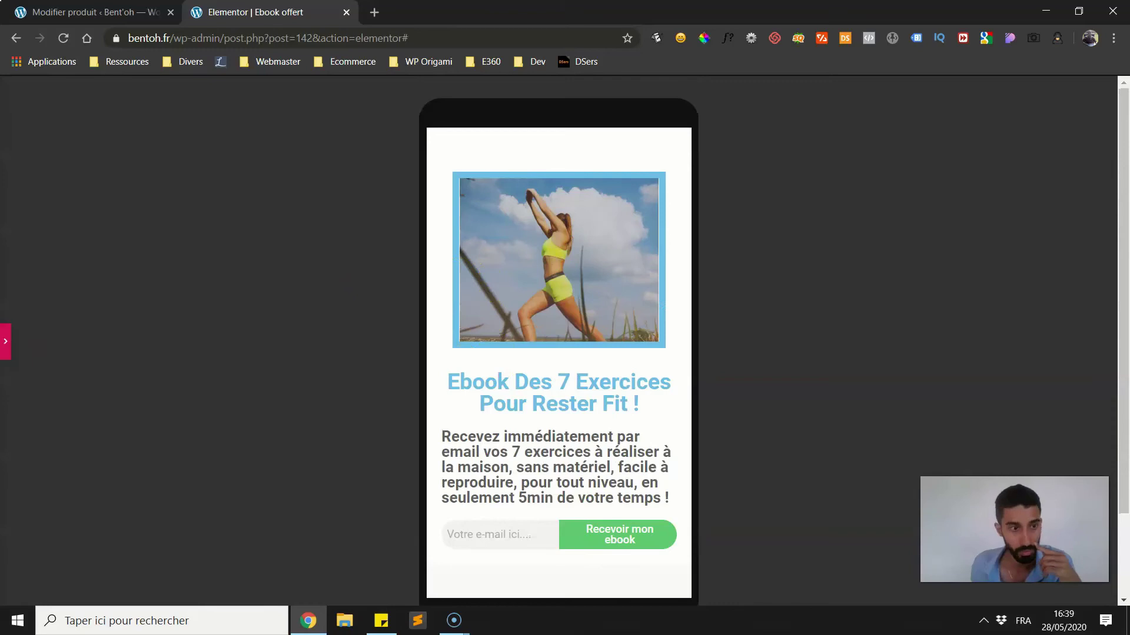
left_click(5, 341)
left_click(91, 582)
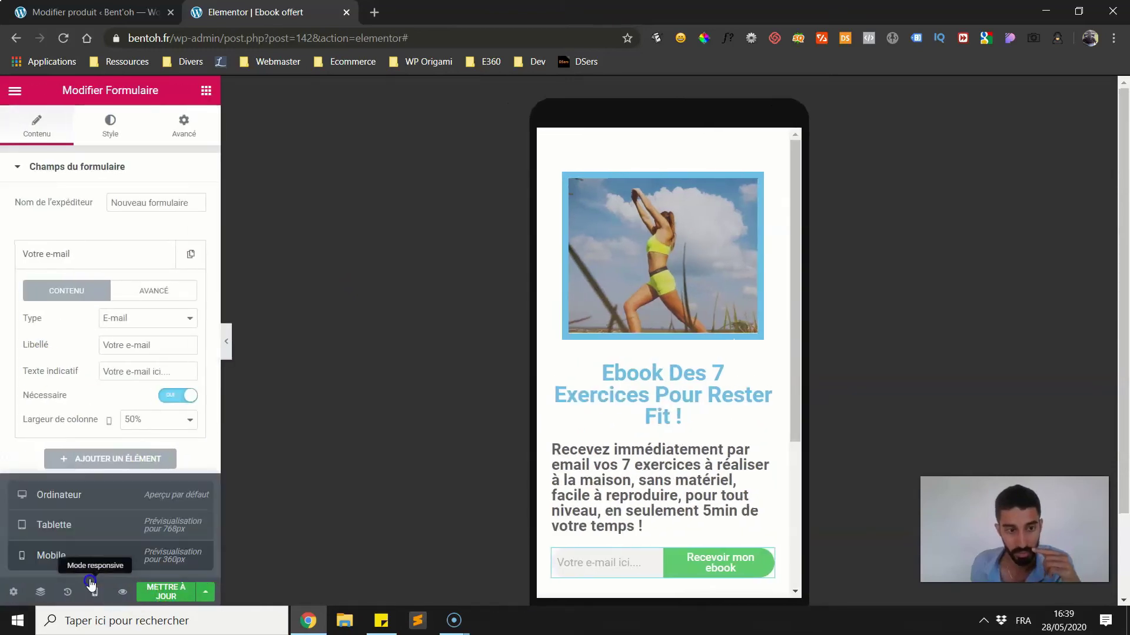
left_click(70, 493)
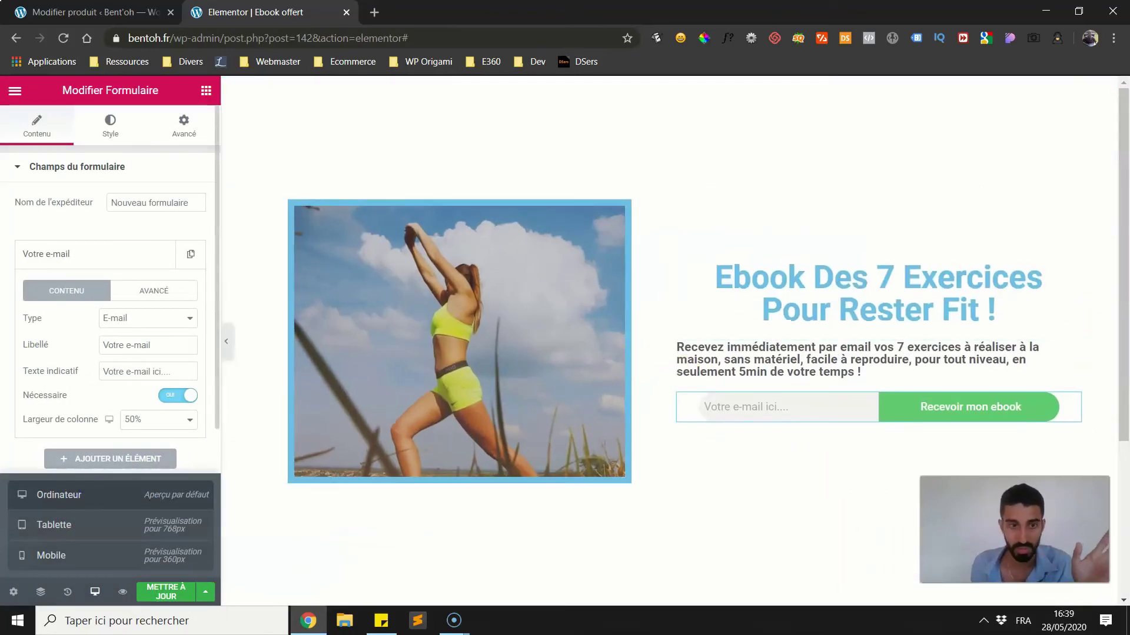
mouse_move(1029, 404)
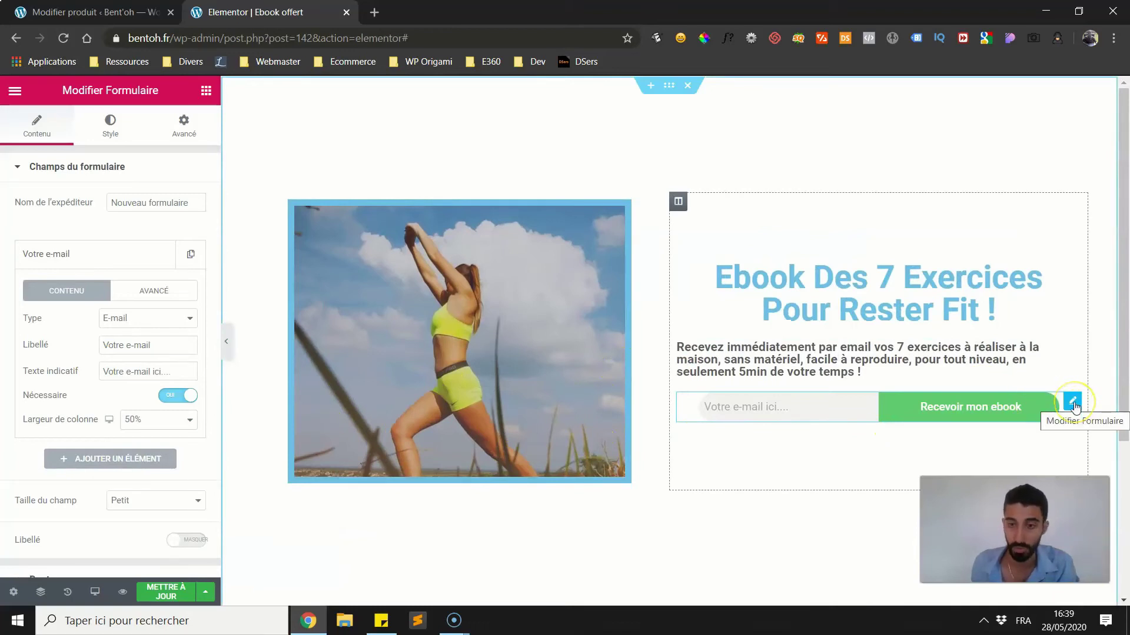
left_click(1073, 404)
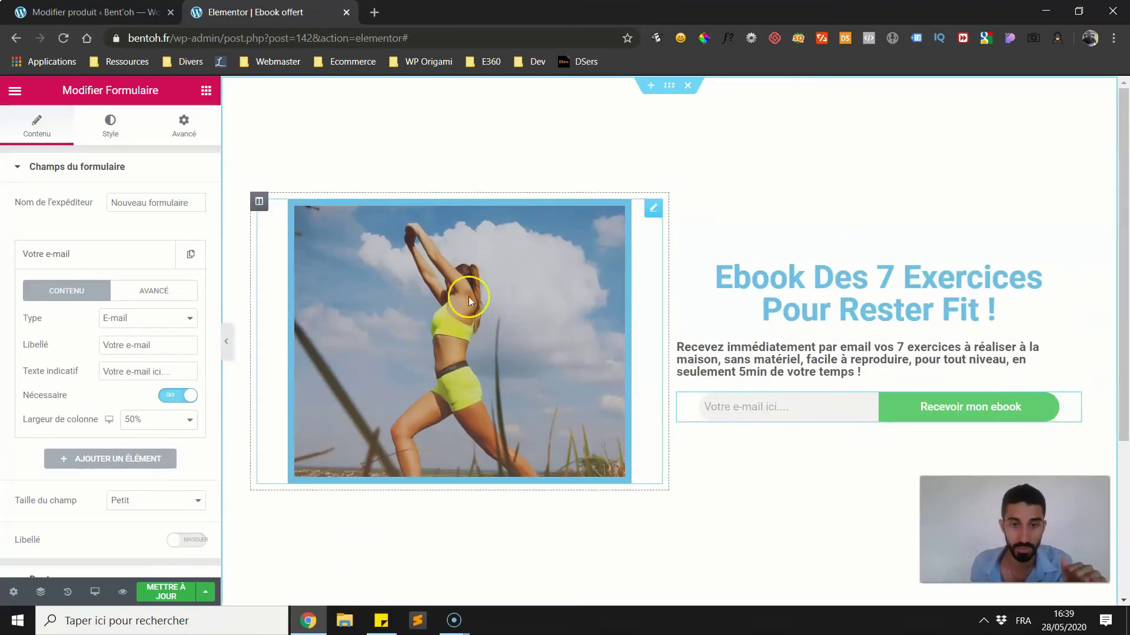
- Set the subject of the form's notification e-mail to "Nouvel abonné !"
left_click(95, 171)
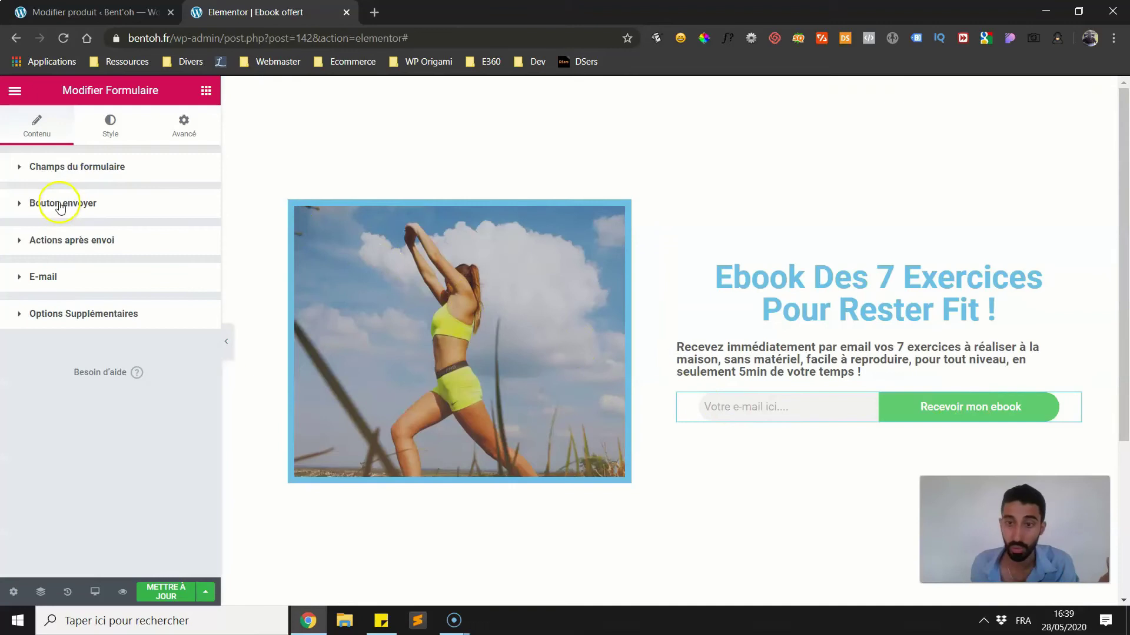
left_click(57, 246)
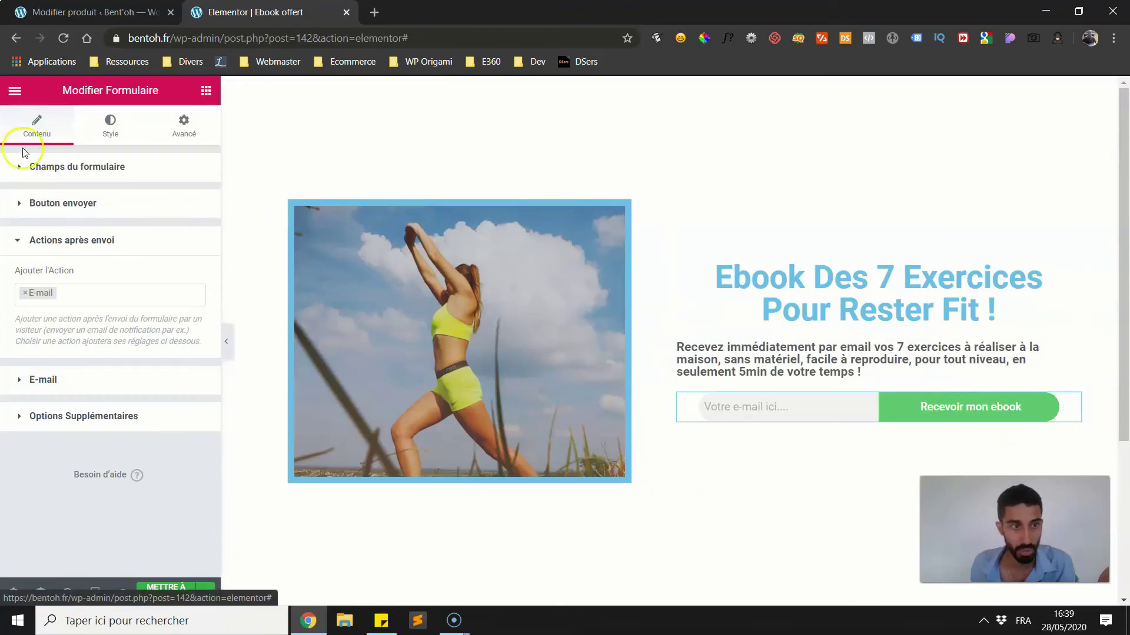
left_click_drag(39, 380, 27, 481)
left_click(42, 380)
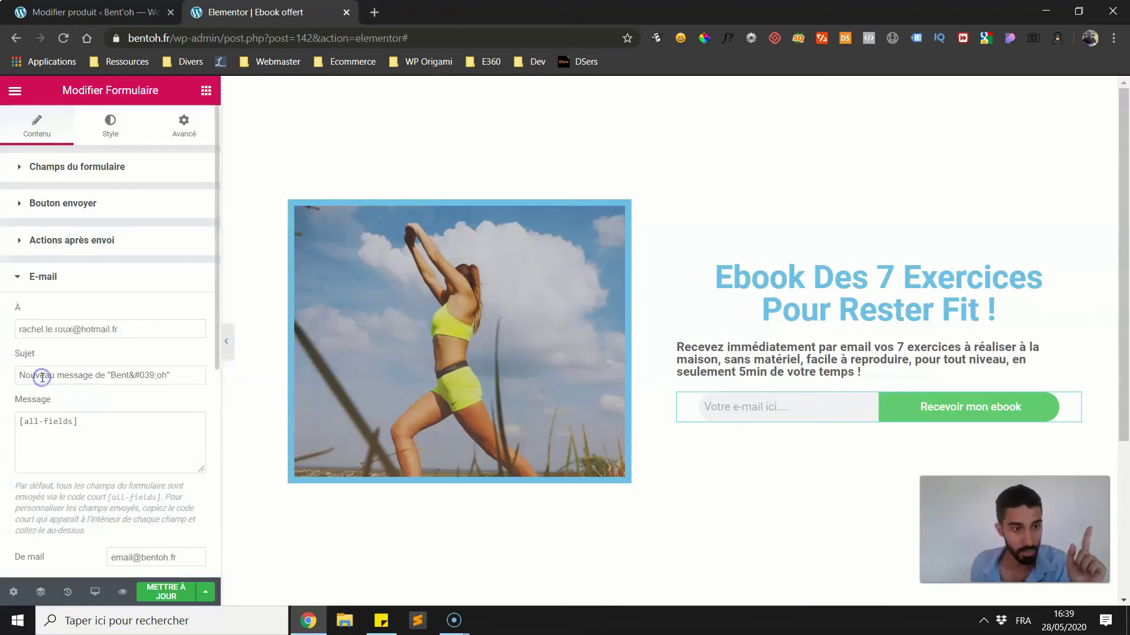
left_click_drag(33, 334, 121, 333)
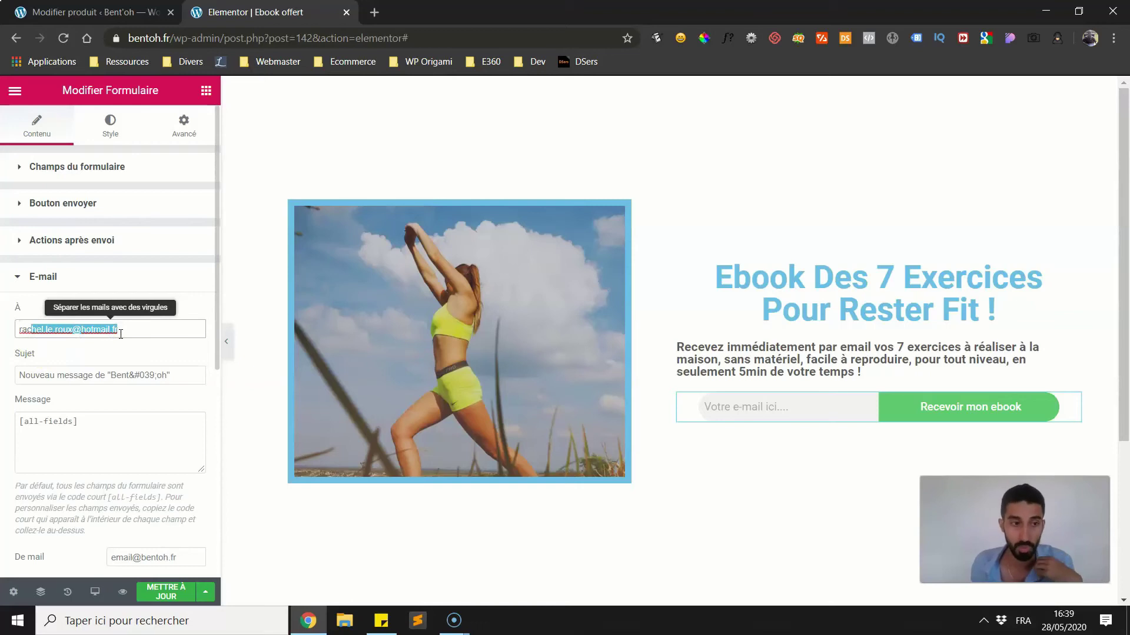
left_click_drag(177, 374, 3, 389)
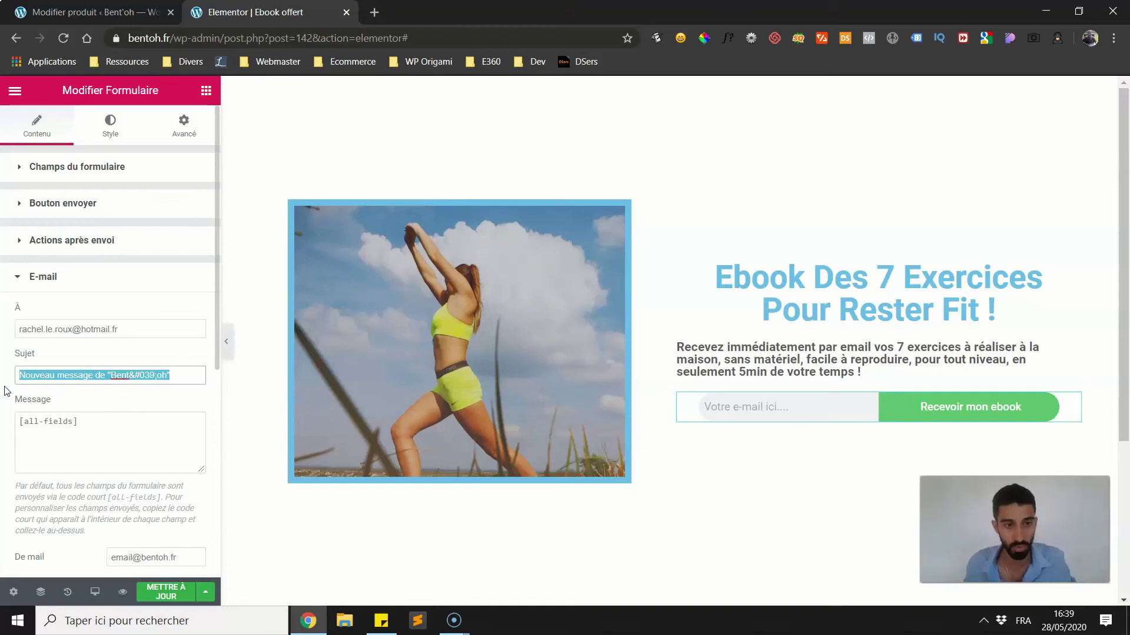
type("Nouvel")
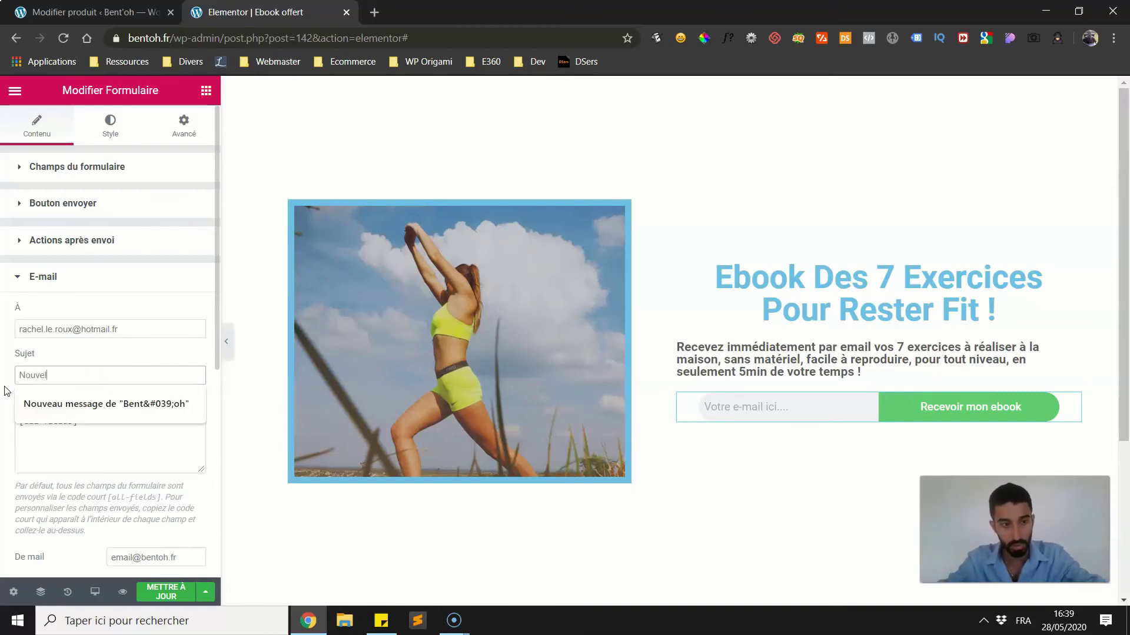
type(" abonné !")
- Review the remaining settings of the form's notification e-mail
left_click(130, 293)
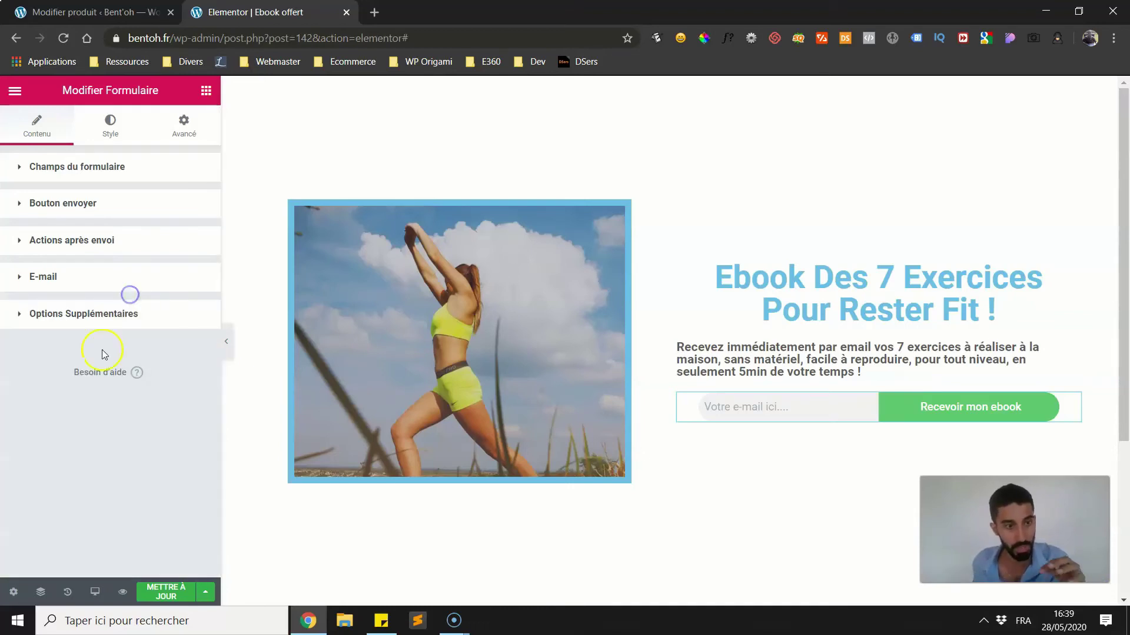
left_click(81, 281)
scroll(36, 423, "down", 3)
scroll(37, 406, "down", 2)
scroll(37, 471, "up", 5)
scroll(60, 288, "up", 2)
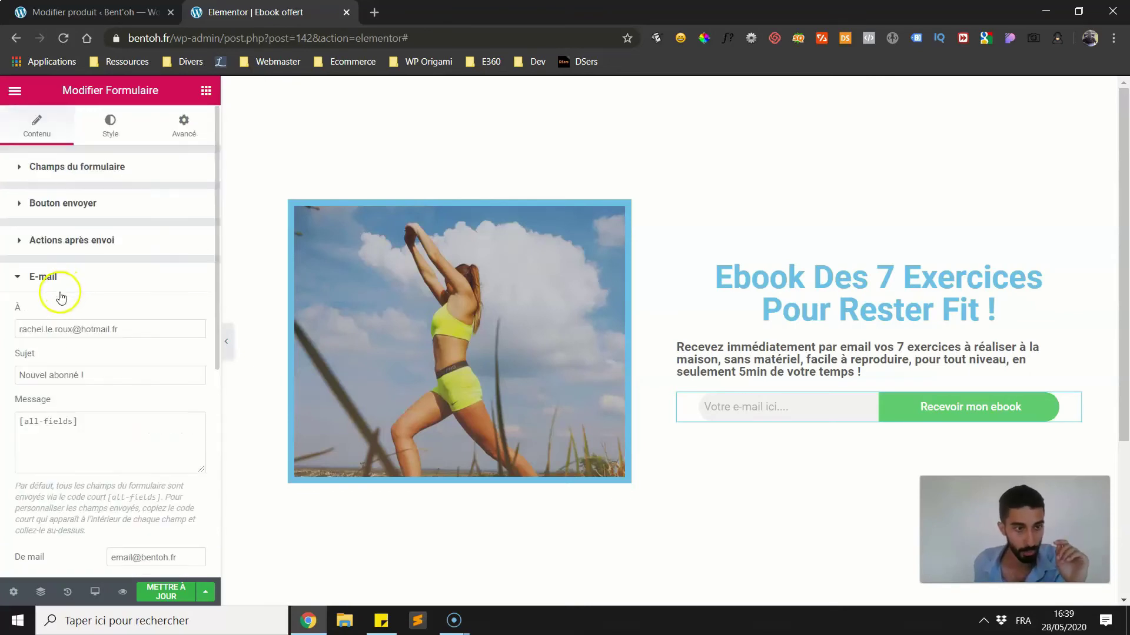
- Add Redirection to the form's after-submit actions, and look at the redirection and e-mail settings
left_click(60, 285)
left_click(76, 240)
left_click(82, 293)
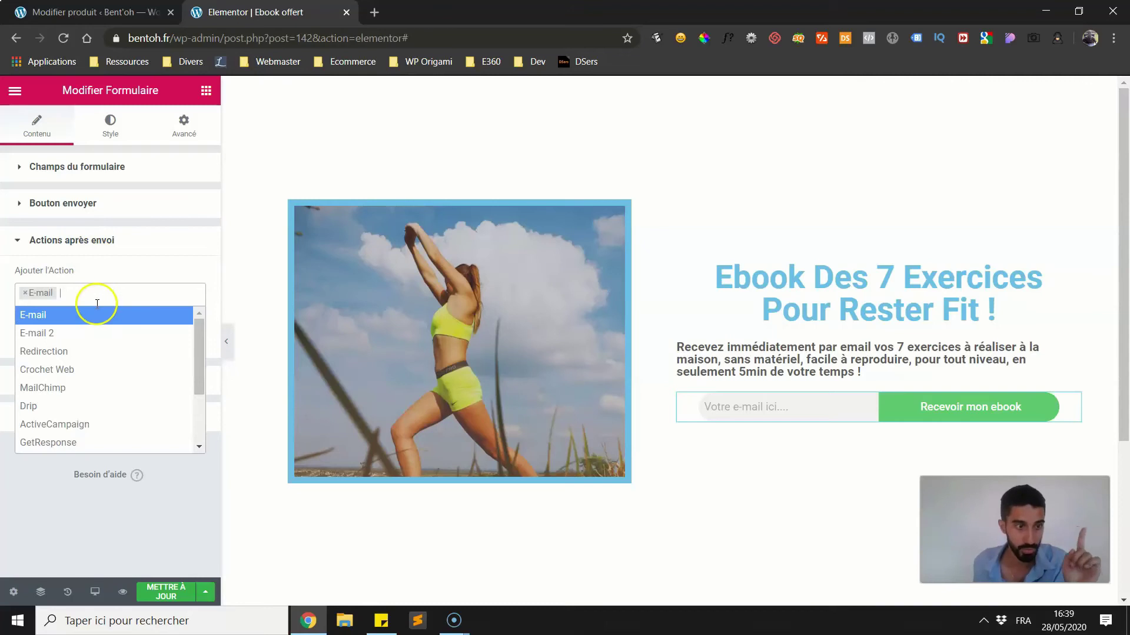
left_click(81, 351)
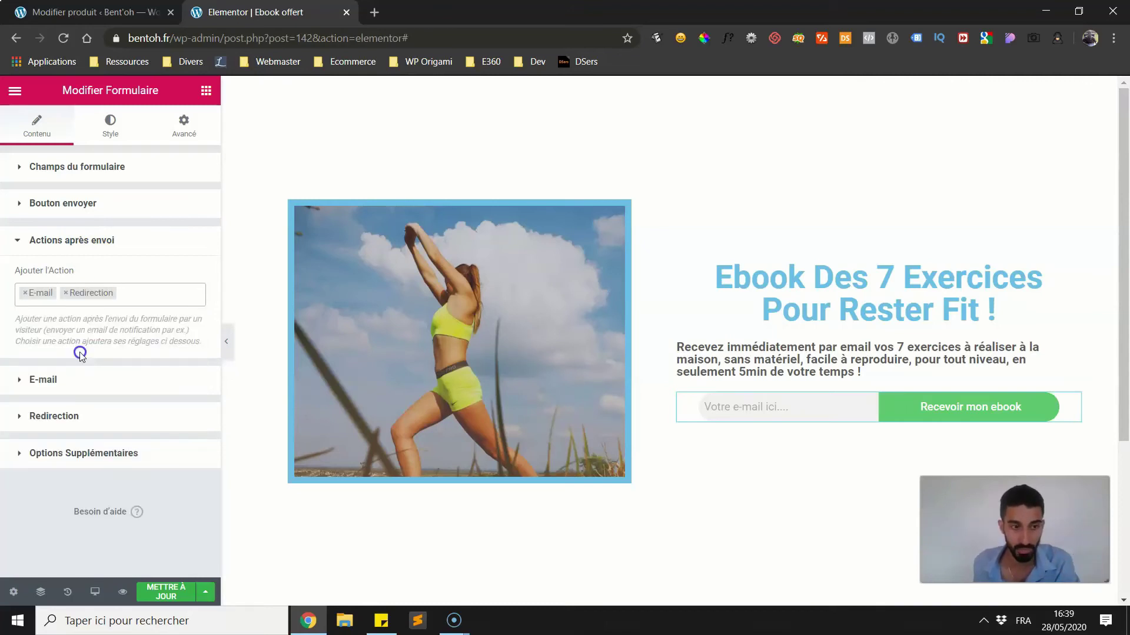
left_click(53, 417)
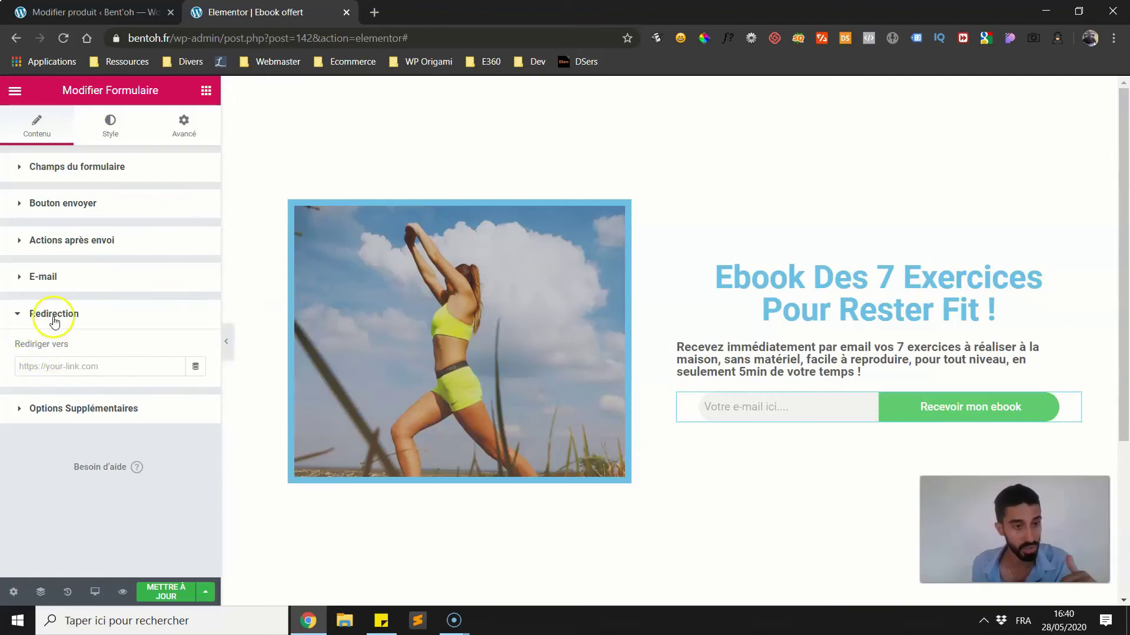
left_click(44, 277)
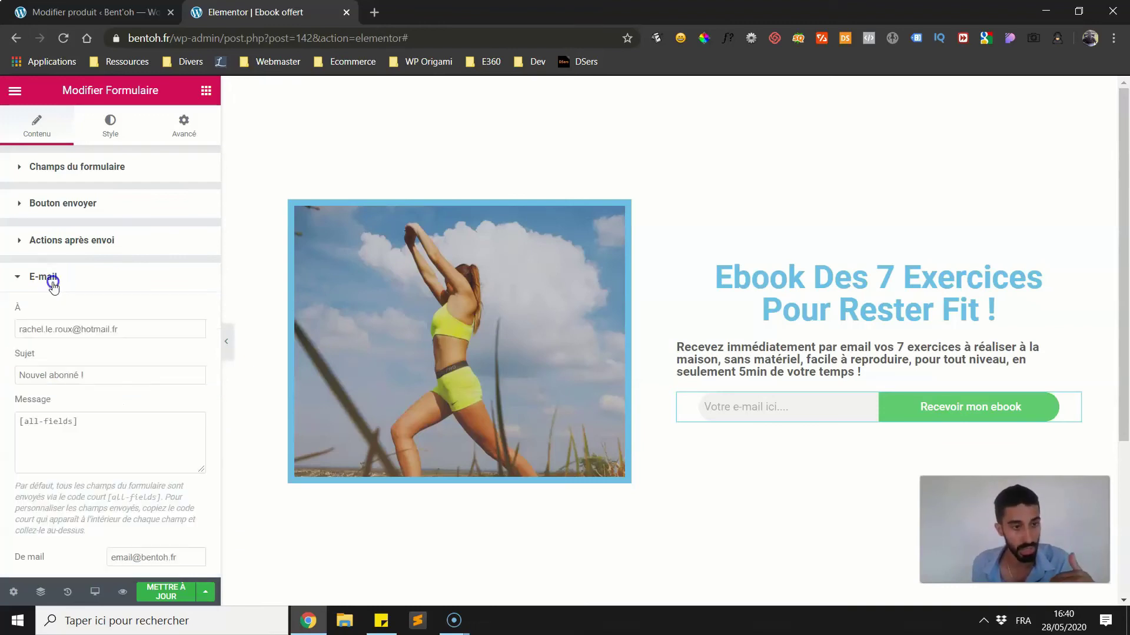
- Try adding Crochet Web to the form's after-submit actions and look at its webhook settings
left_click(115, 277)
left_click(83, 240)
left_click(130, 294)
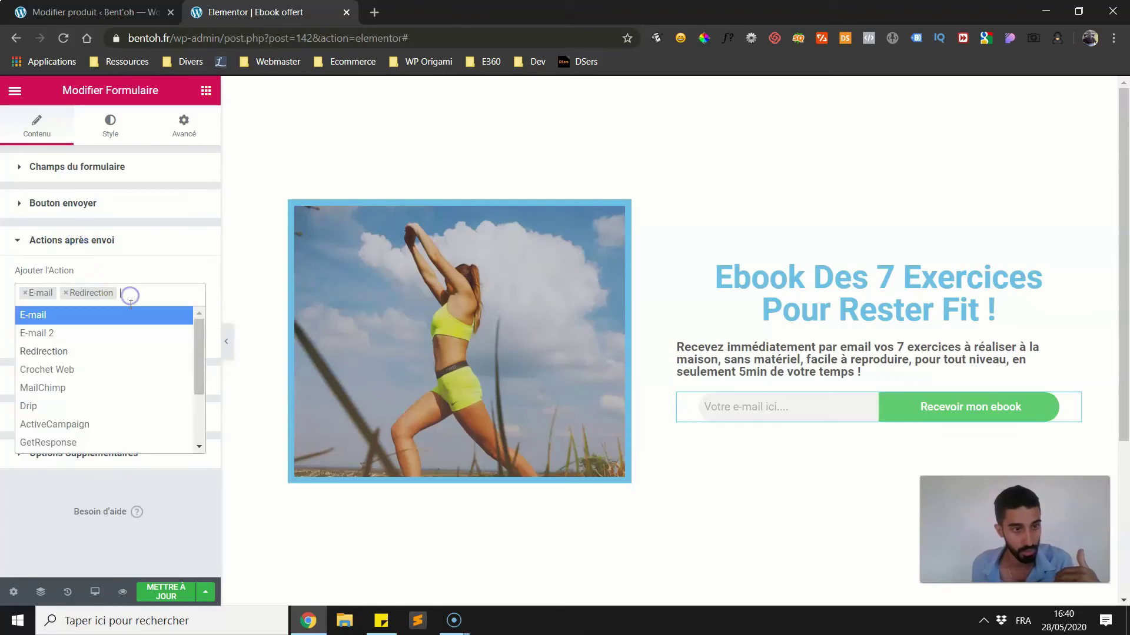
scroll(83, 394, "down", 2)
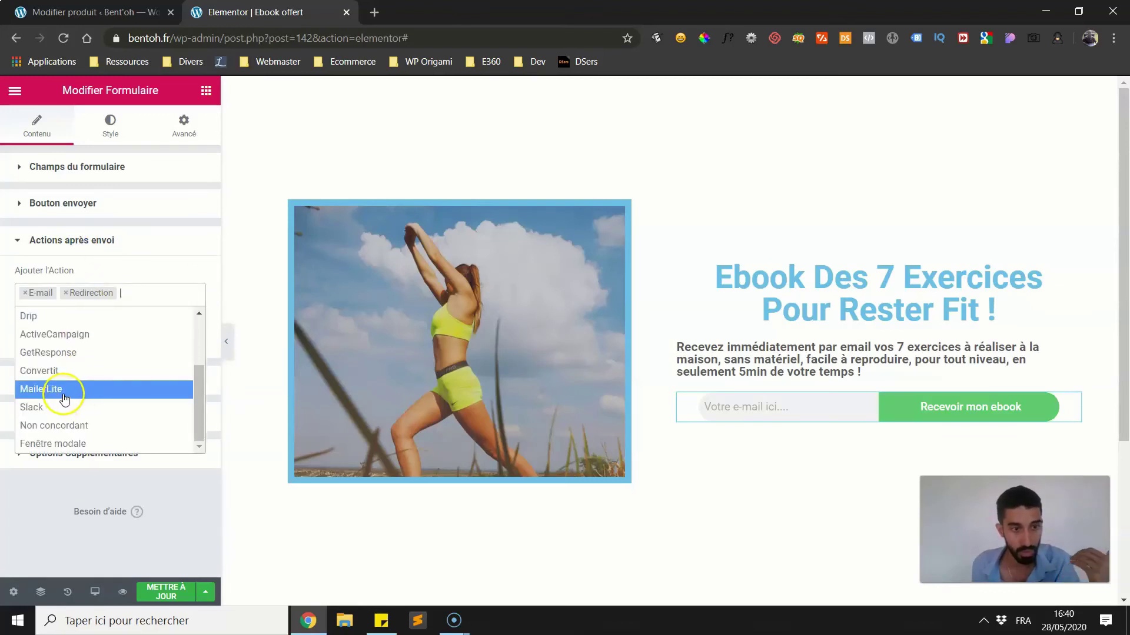
scroll(65, 394, "up", 2)
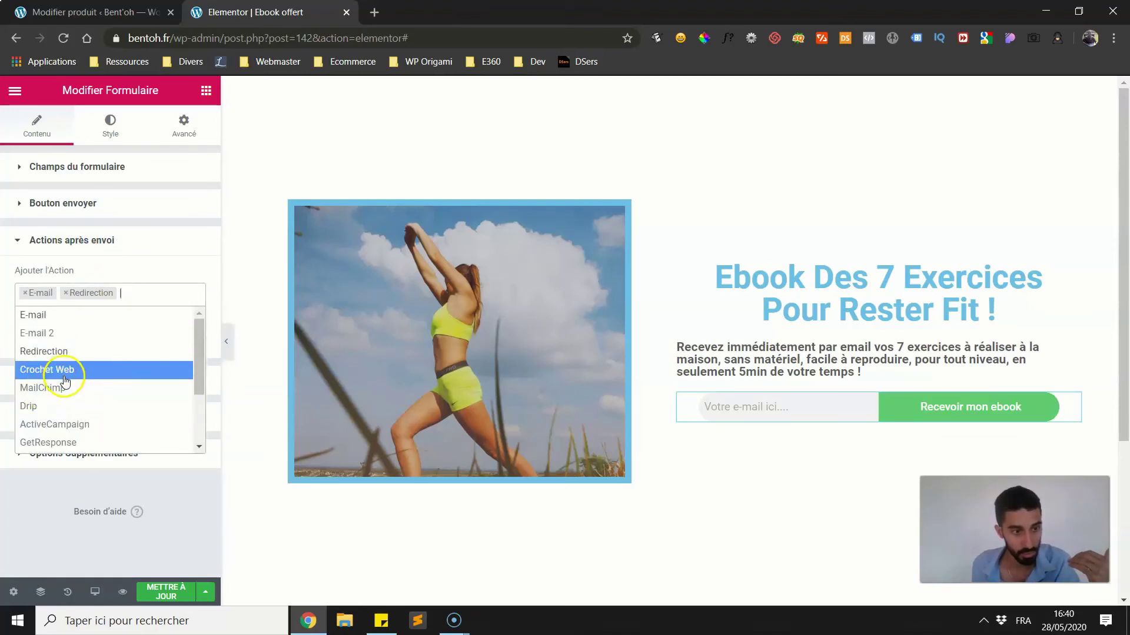
left_click(64, 377)
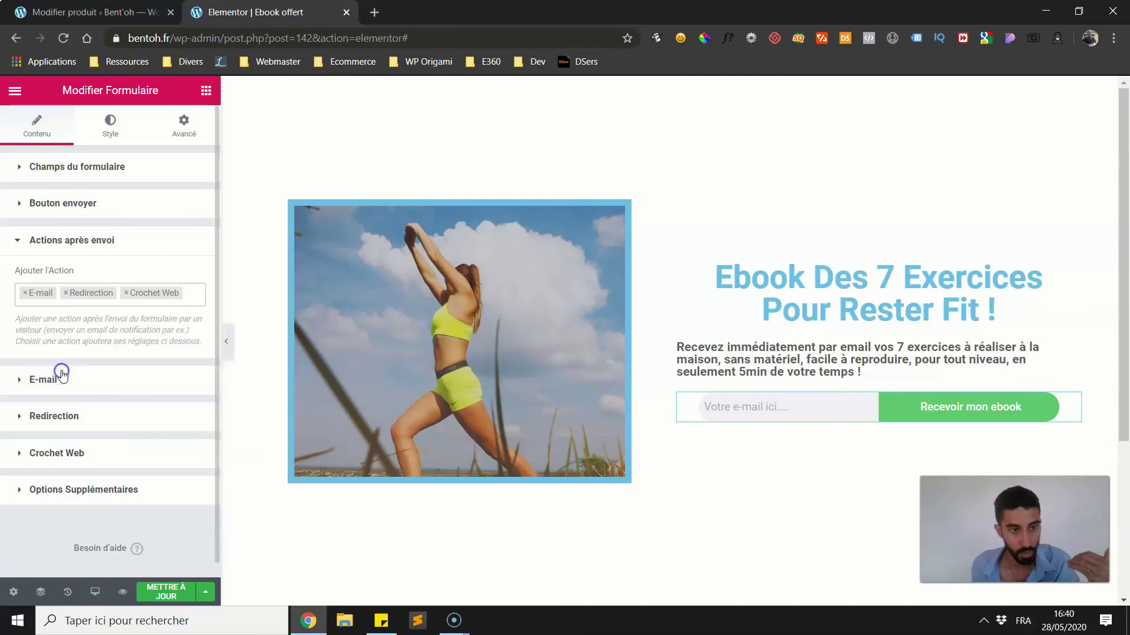
left_click(56, 452)
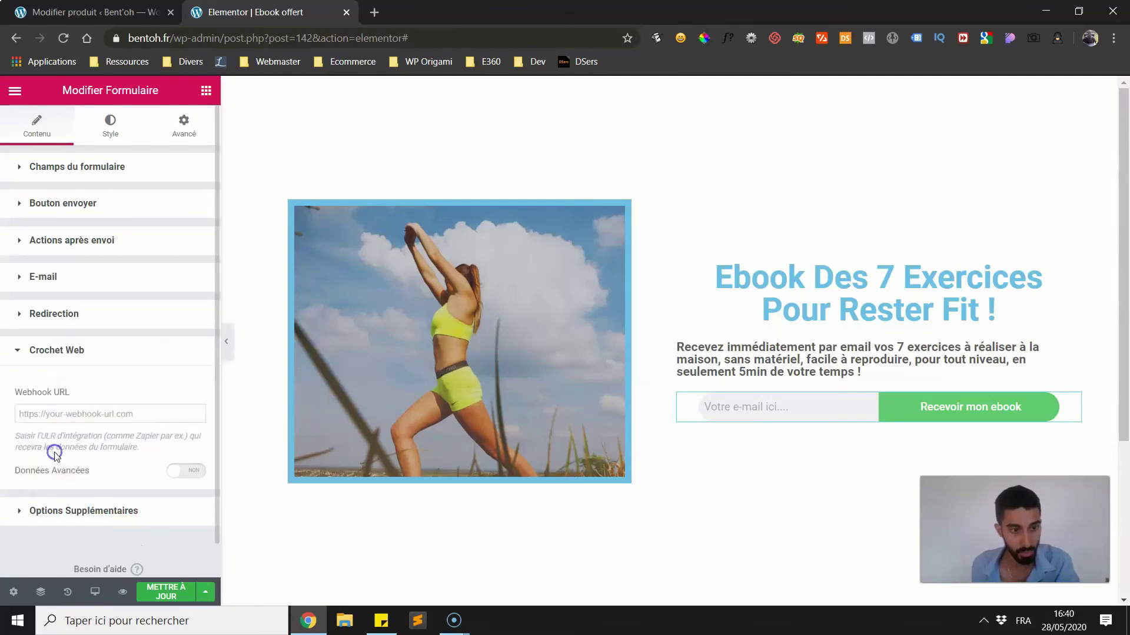
left_click(50, 413)
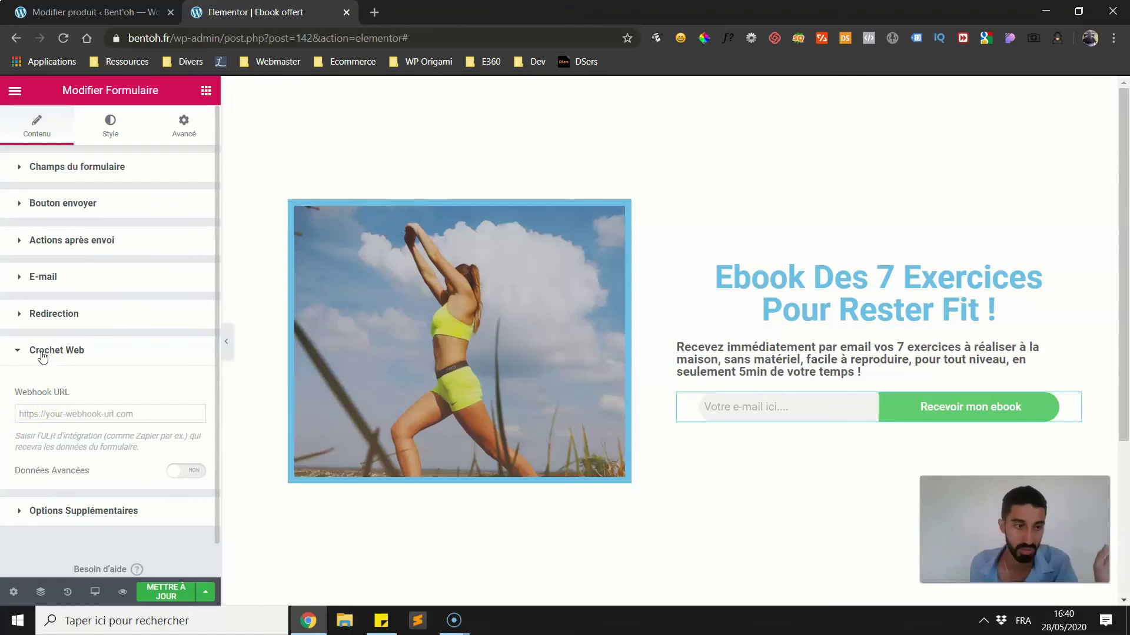
- Remove the Crochet Web action from the form's after-submit actions
left_click(46, 278)
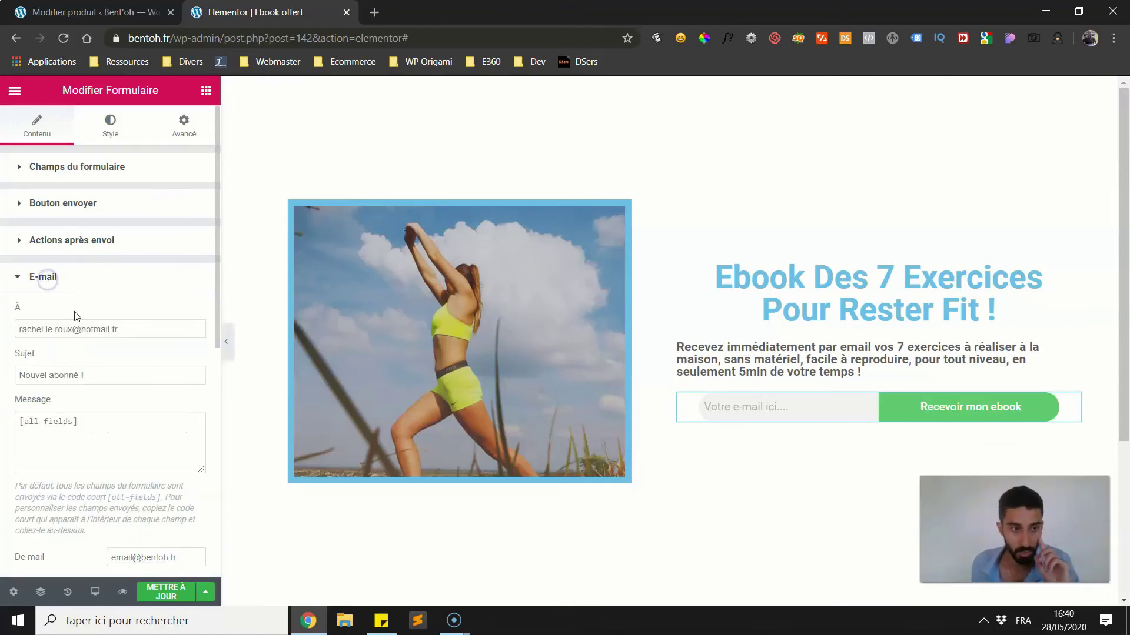
left_click(46, 238)
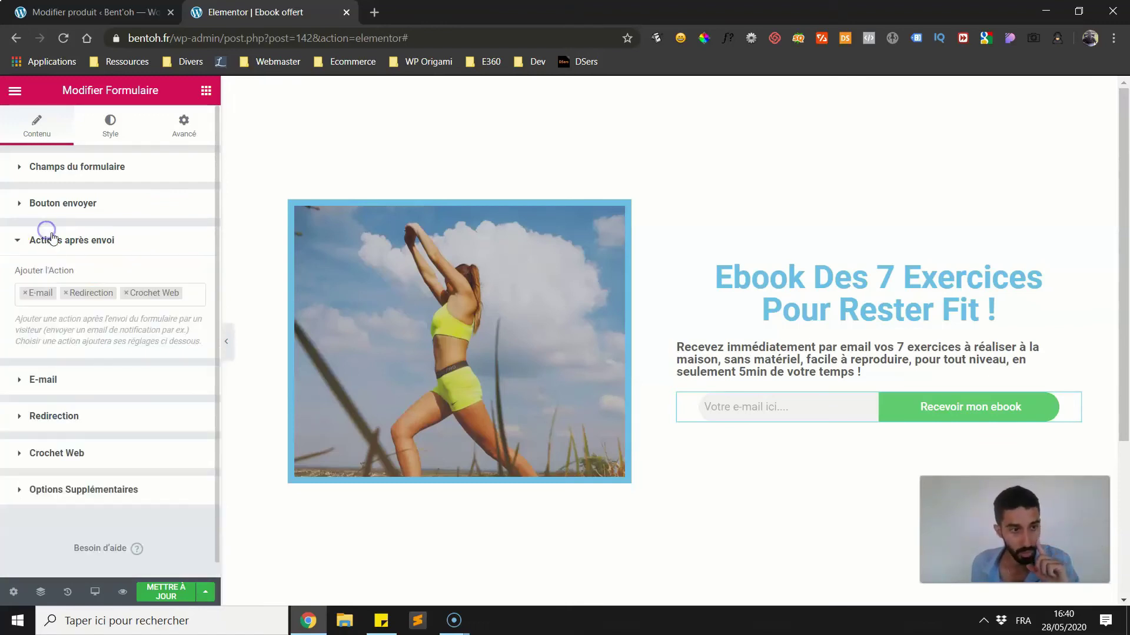
left_click(126, 294)
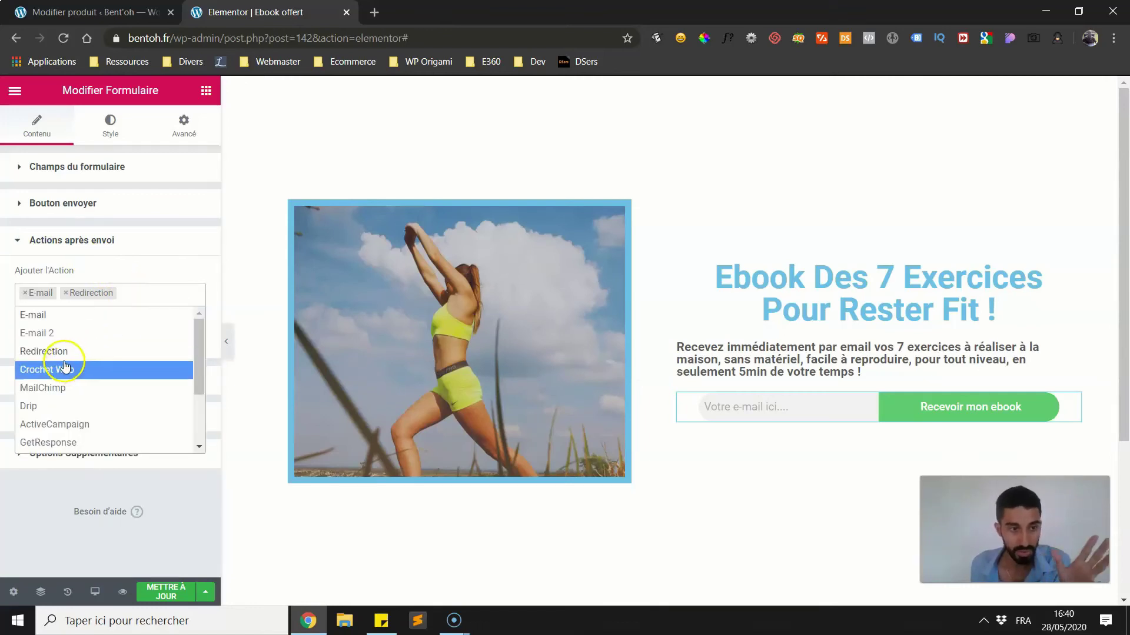
- Add MailChimp to the form's after-submit actions and open its settings
scroll(66, 367, "down", 3)
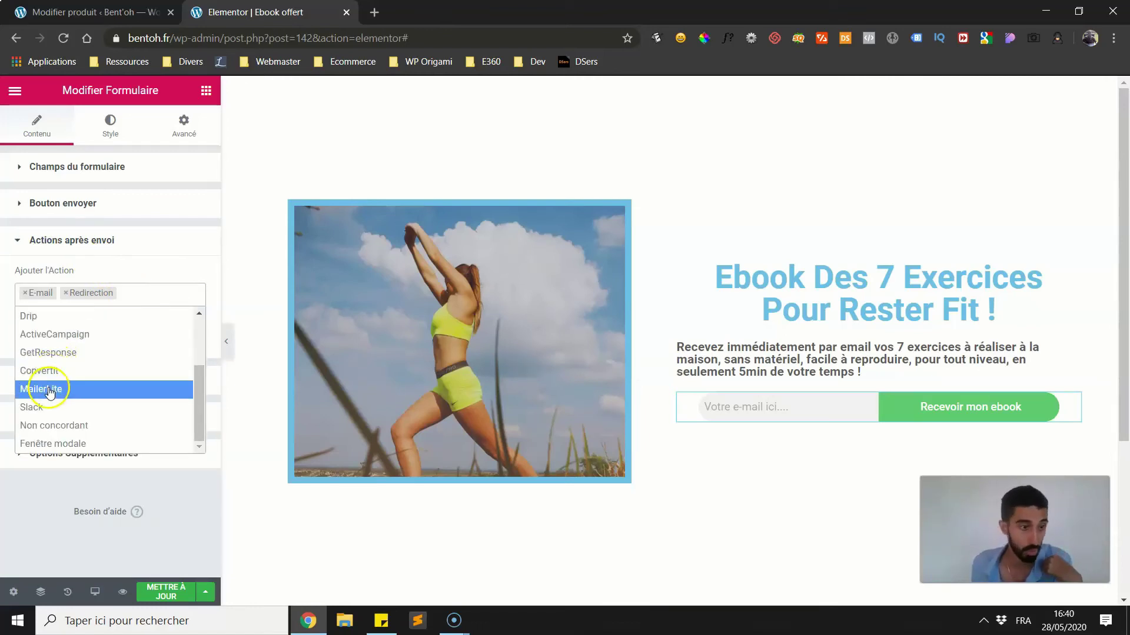
scroll(47, 376, "up", 3)
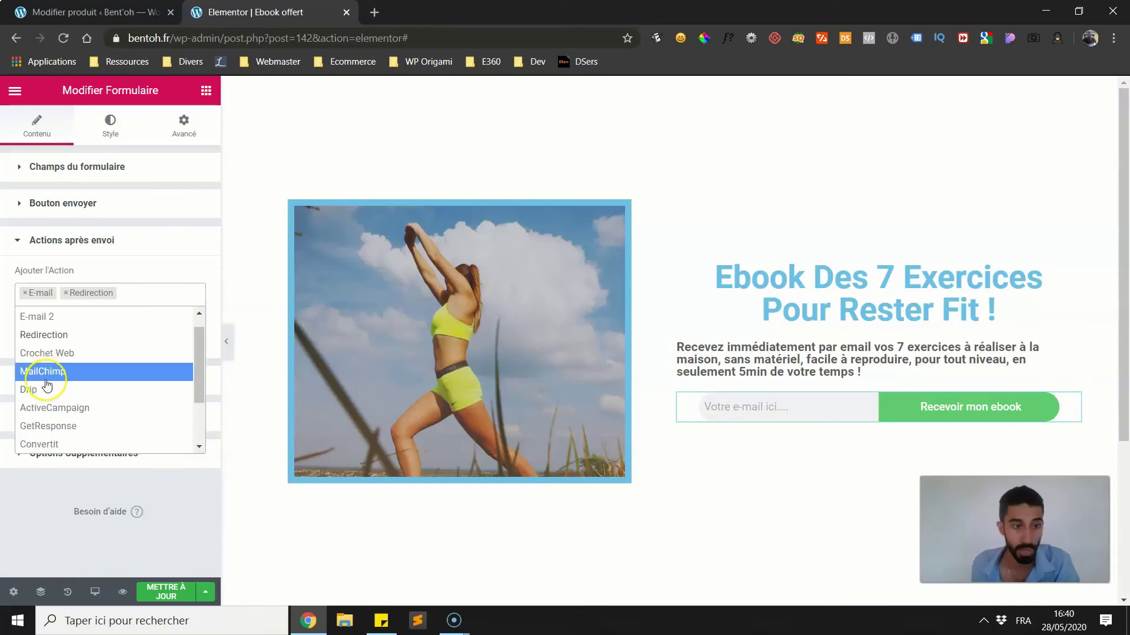
left_click(46, 379)
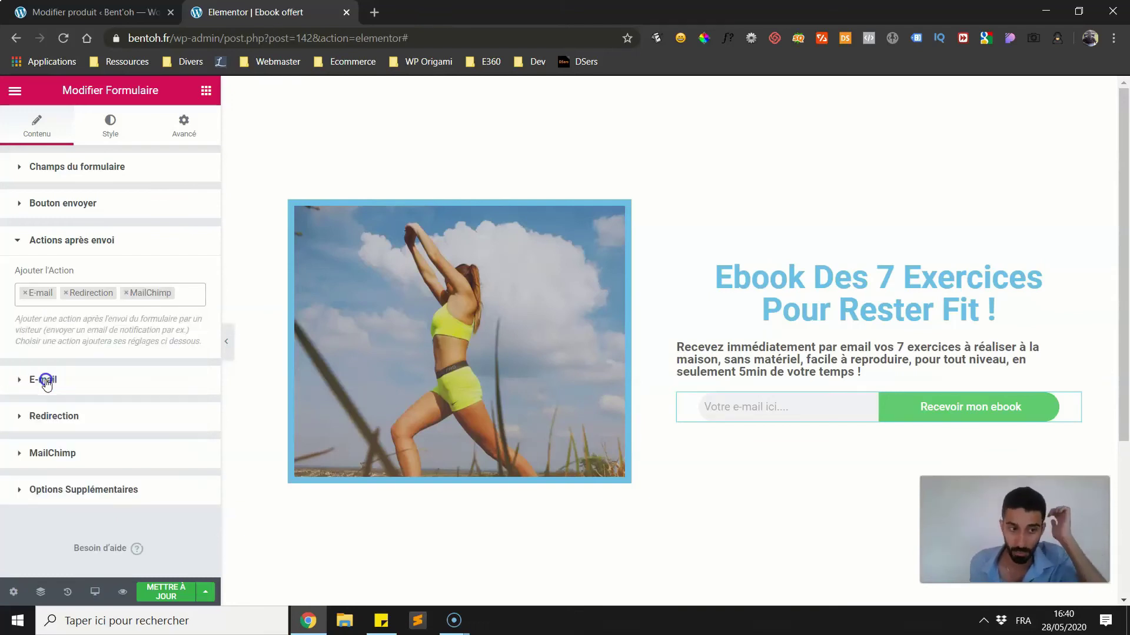
left_click(50, 452)
scroll(30, 406, "down", 2)
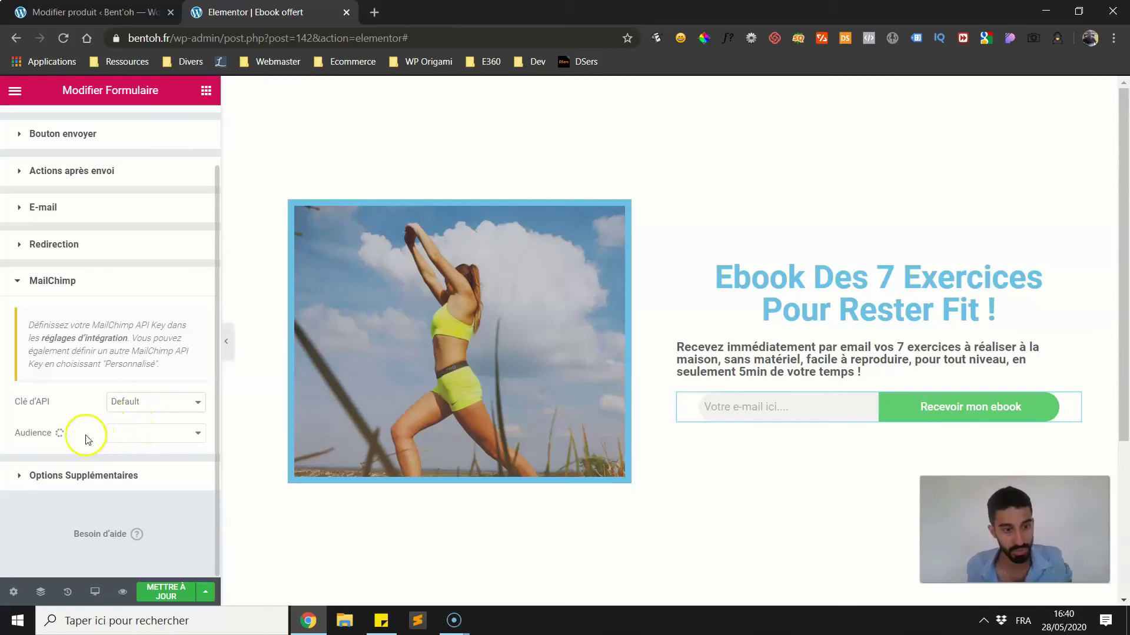
- Try the Custom option for the MailChimp API key, and set it back to Default
left_click(126, 404)
left_click(126, 428)
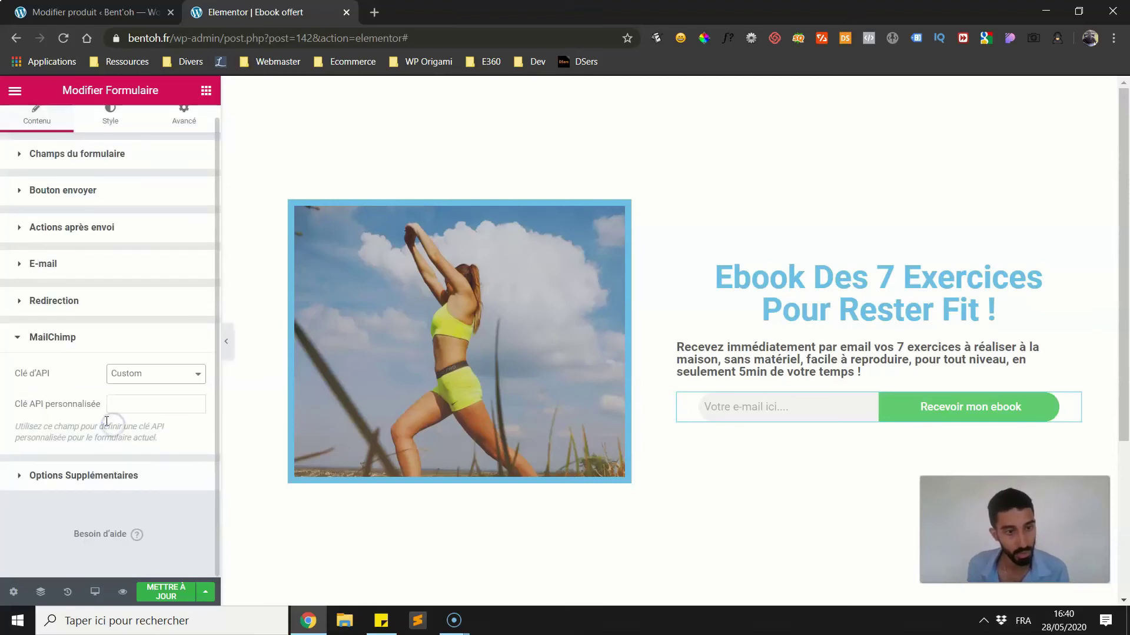
left_click(124, 374)
left_click(126, 387)
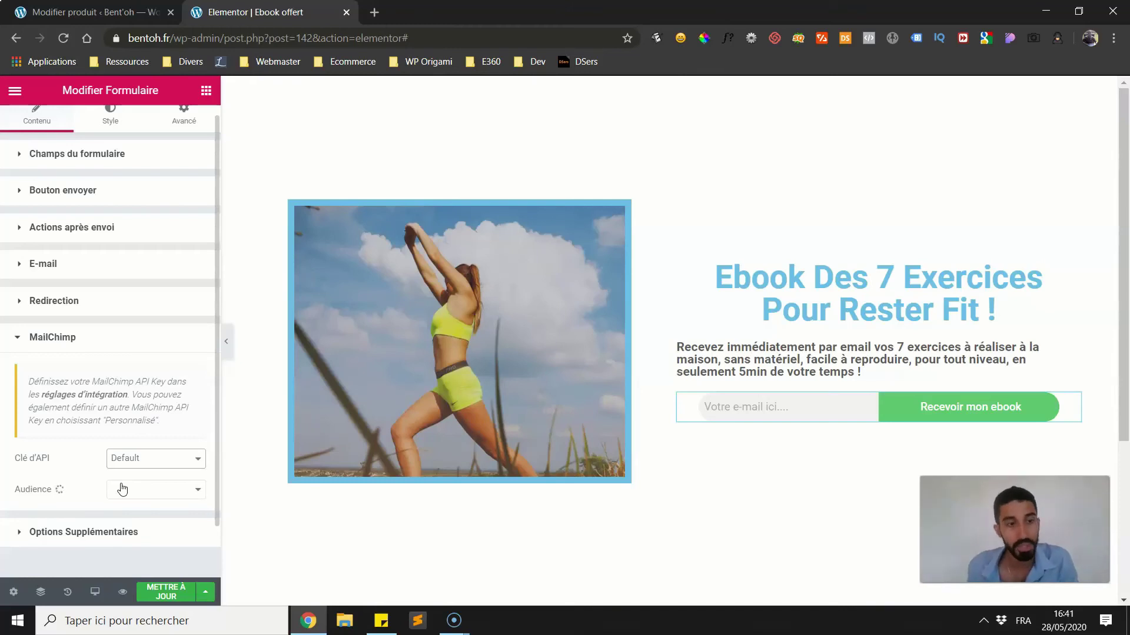
scroll(122, 489, "down", 1)
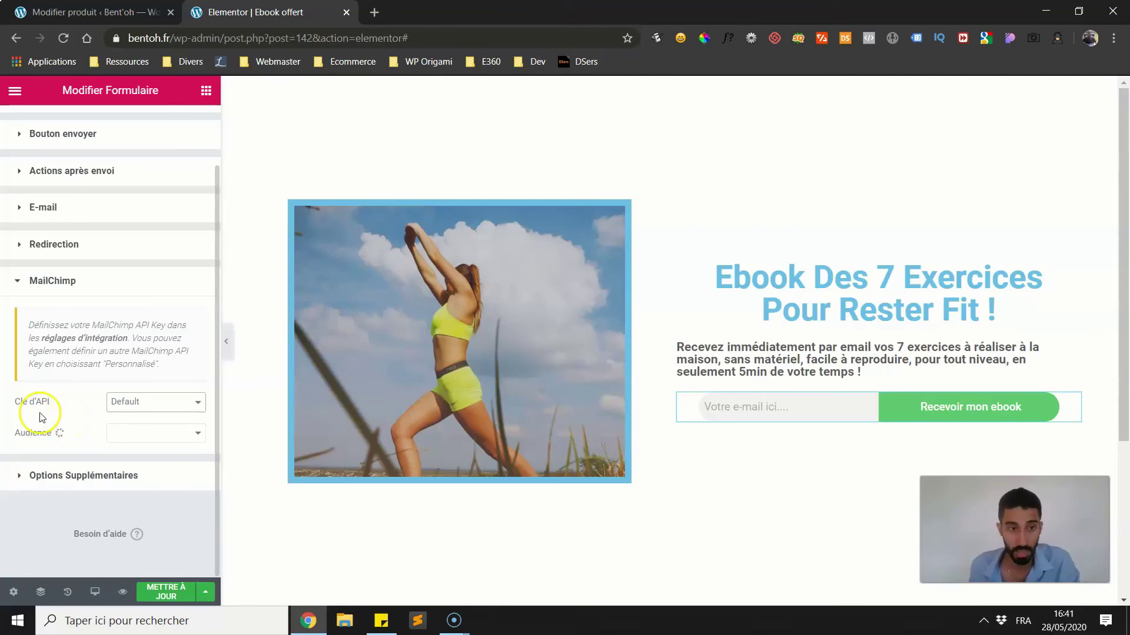
- Update the landing page and return to the WordPress editor
left_click(156, 593)
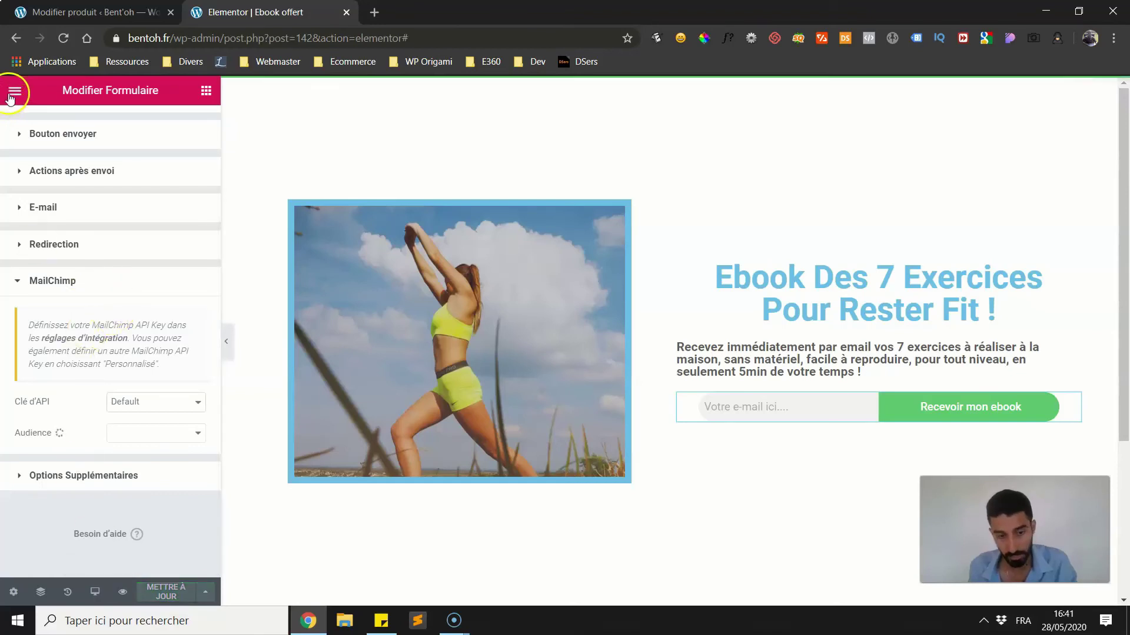
left_click(13, 92)
left_click(87, 499)
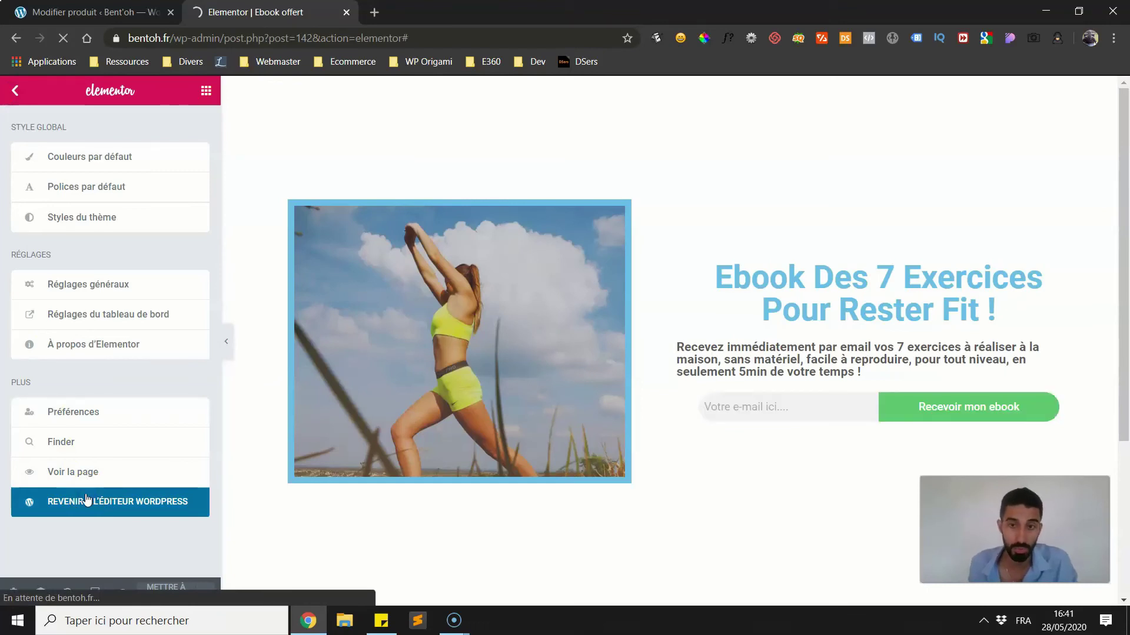
left_click(77, 258)
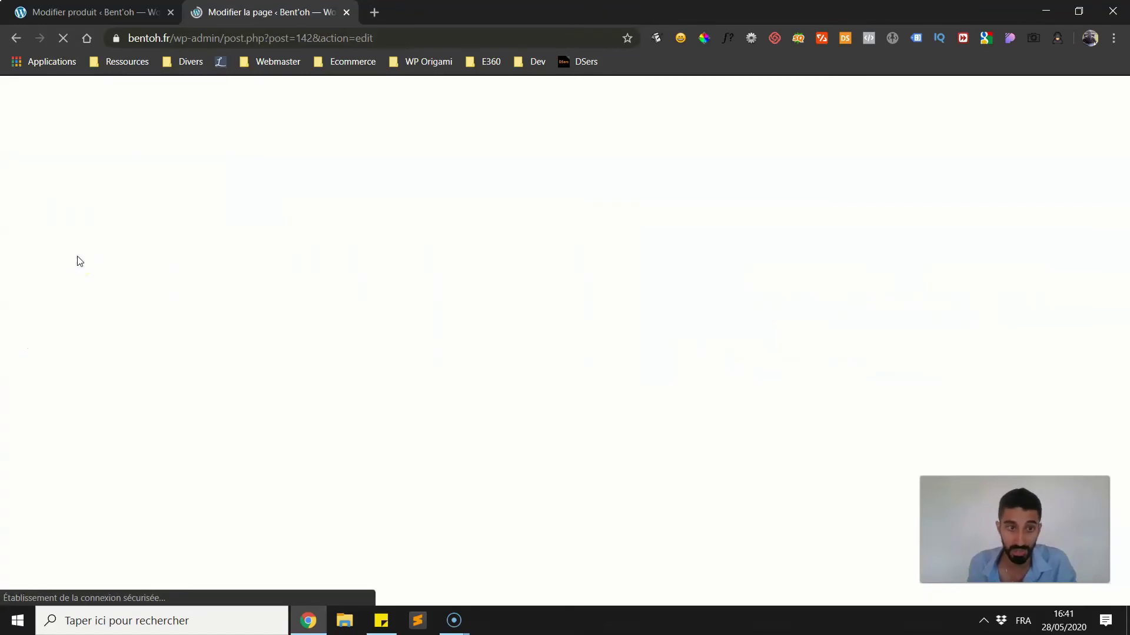
- Open the live "Ebook offert" page from its permalink and copy its URL
left_click(119, 190)
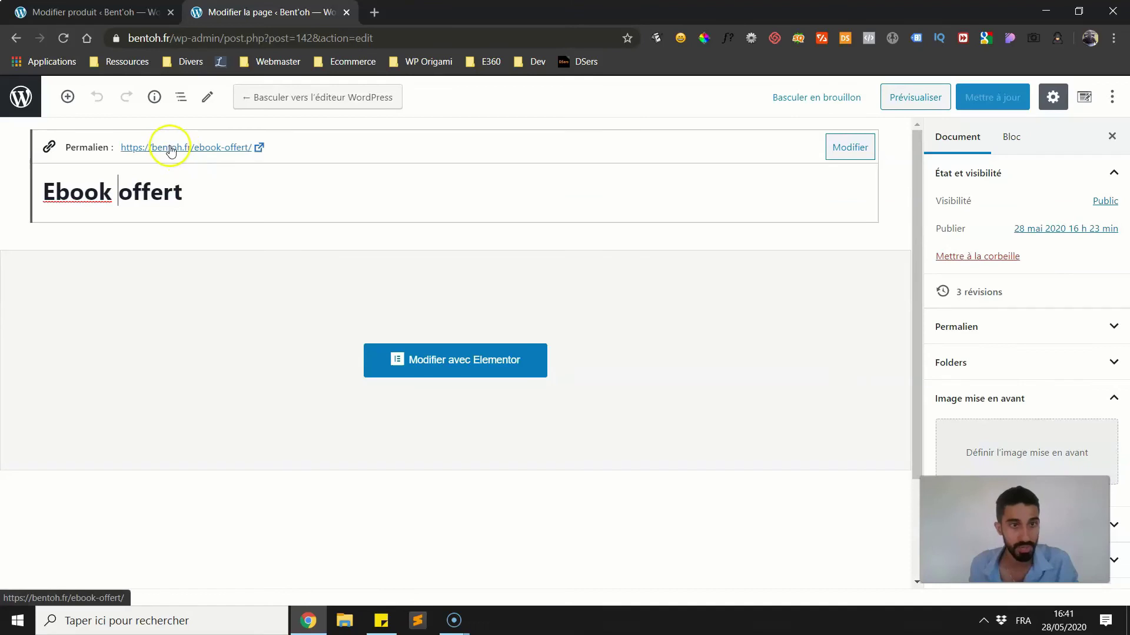
left_click(171, 152)
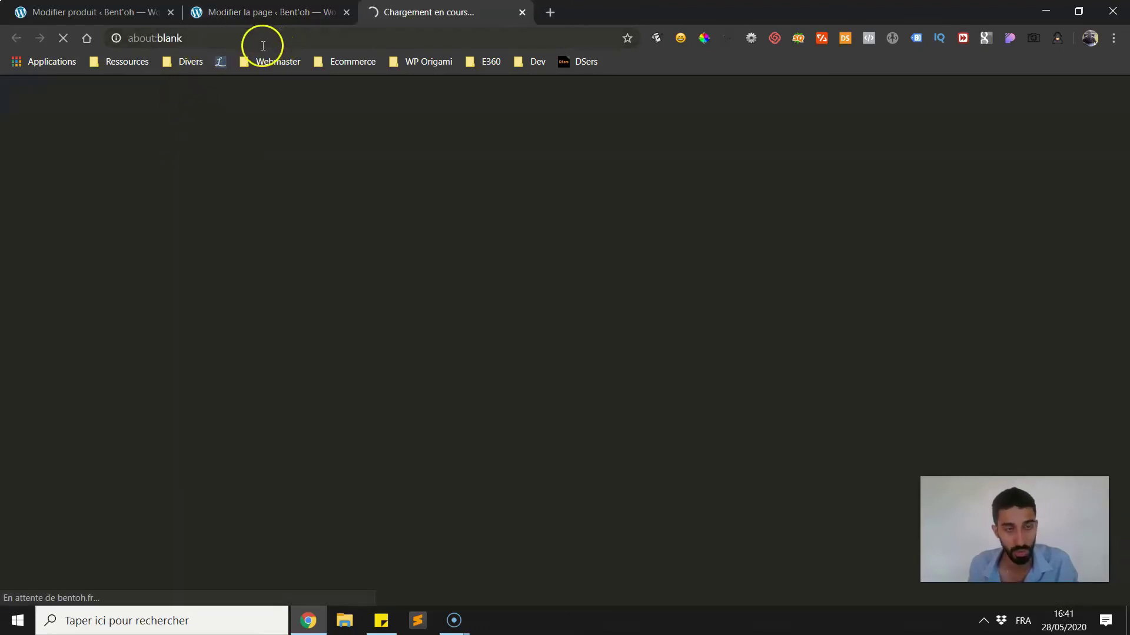
left_click(189, 39)
key("ctrl+c")
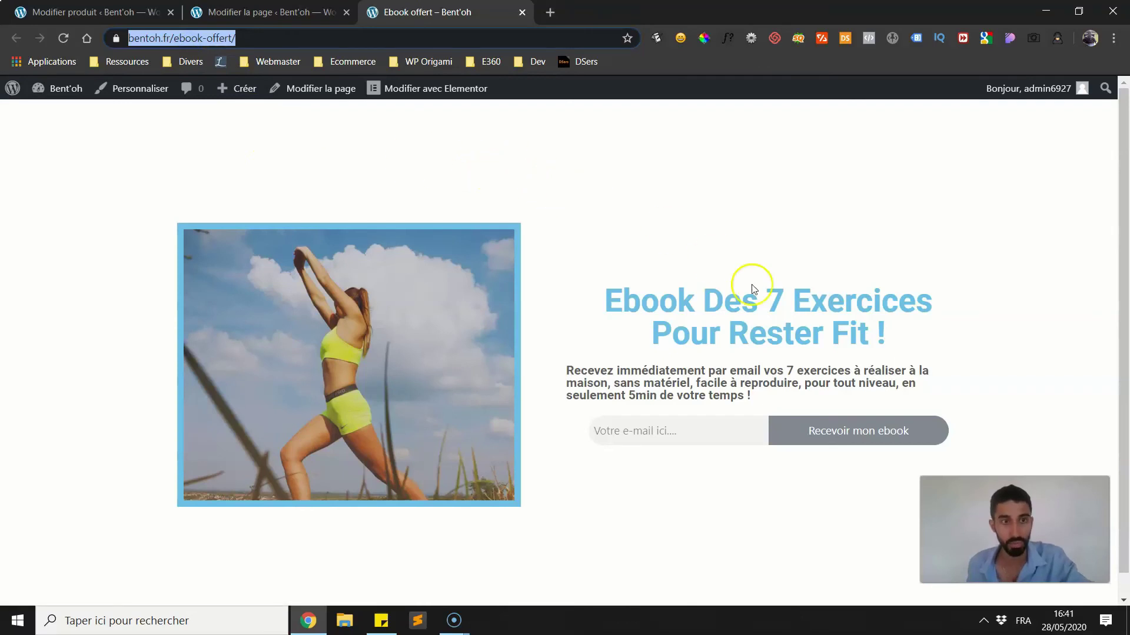
scroll(850, 393, "down", 1)
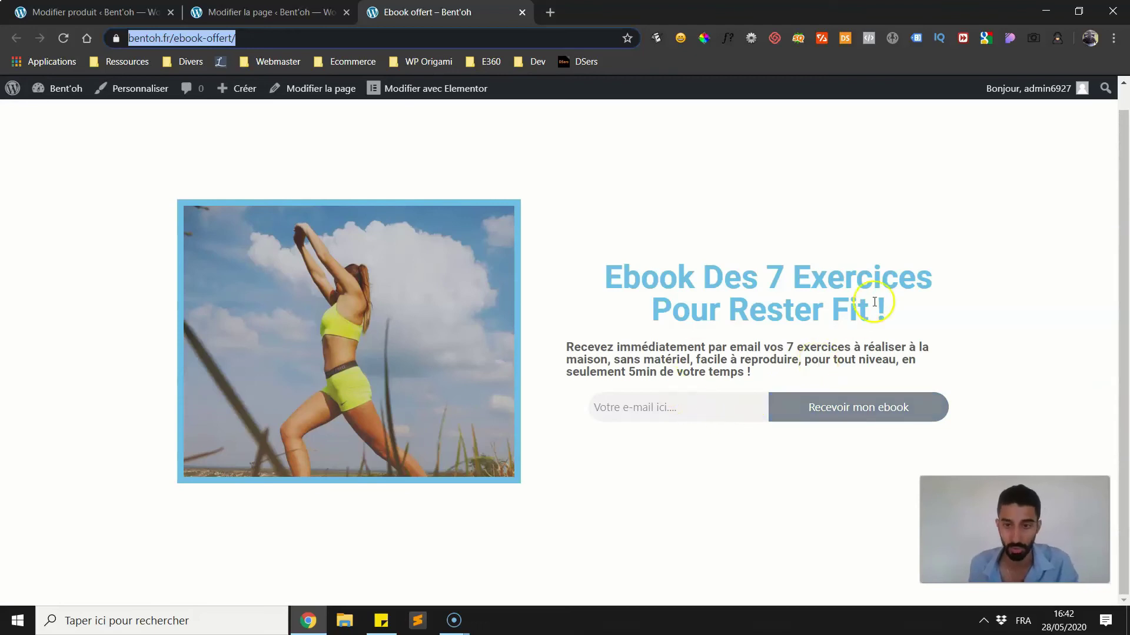
- Open the copied bentoh.fr/ebook-offert/ address in a private browsing window
left_click(1113, 38)
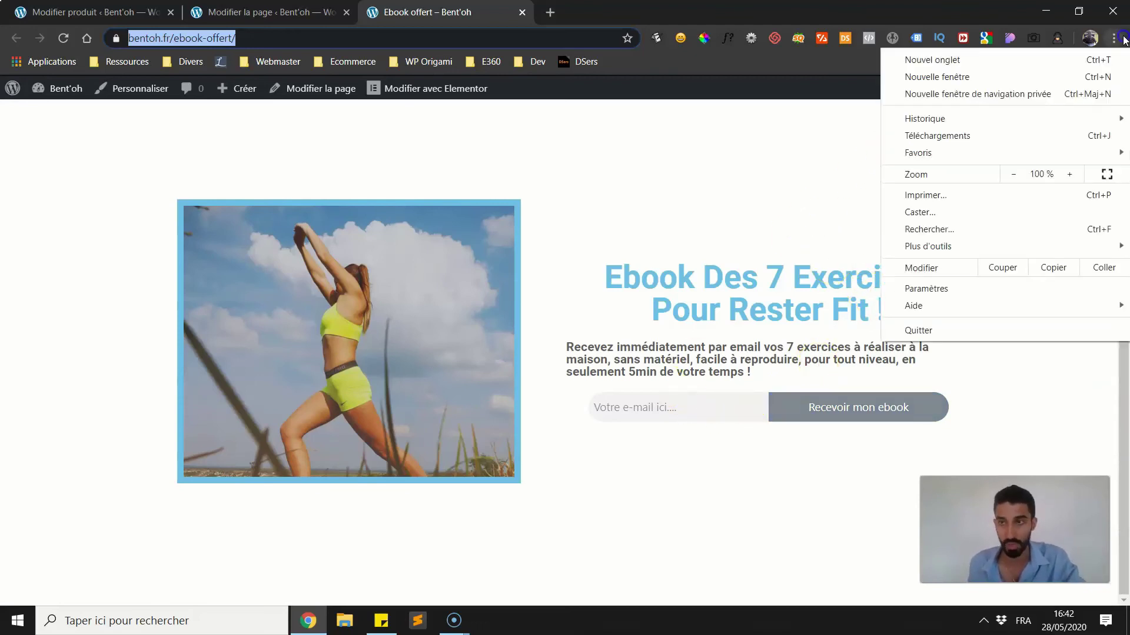
left_click(1051, 94)
key("ctrl+v")
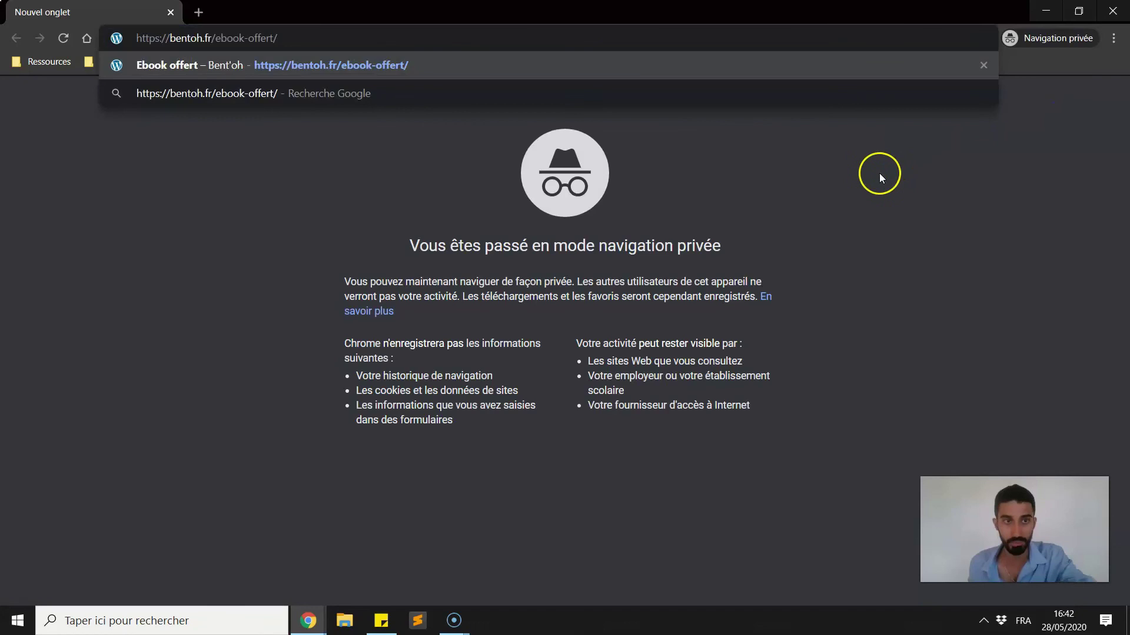
key("Return")
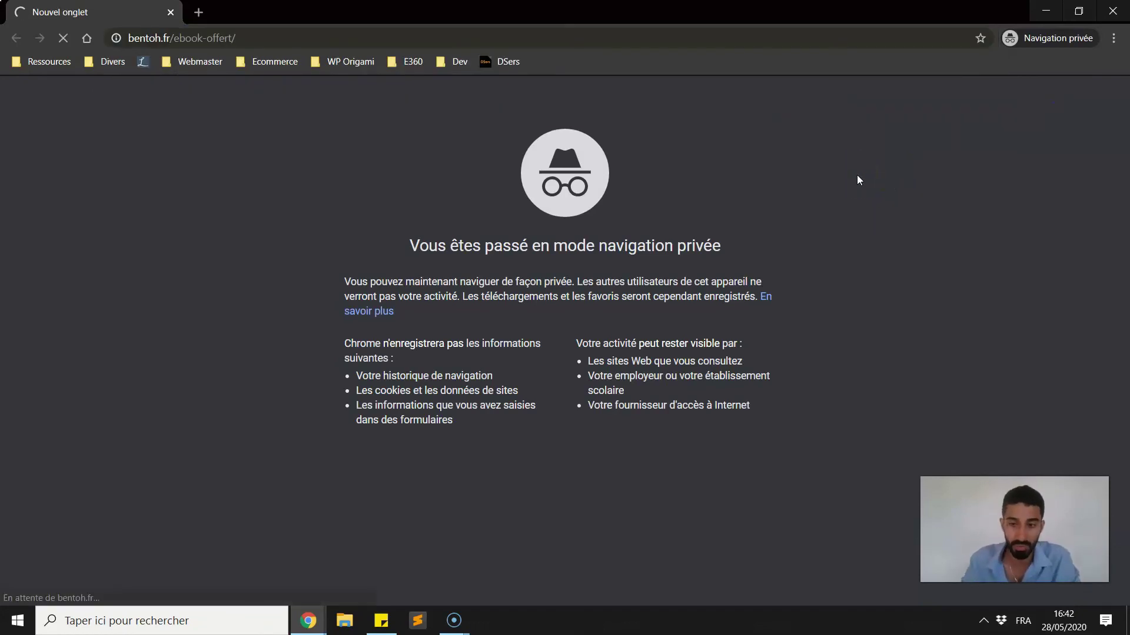